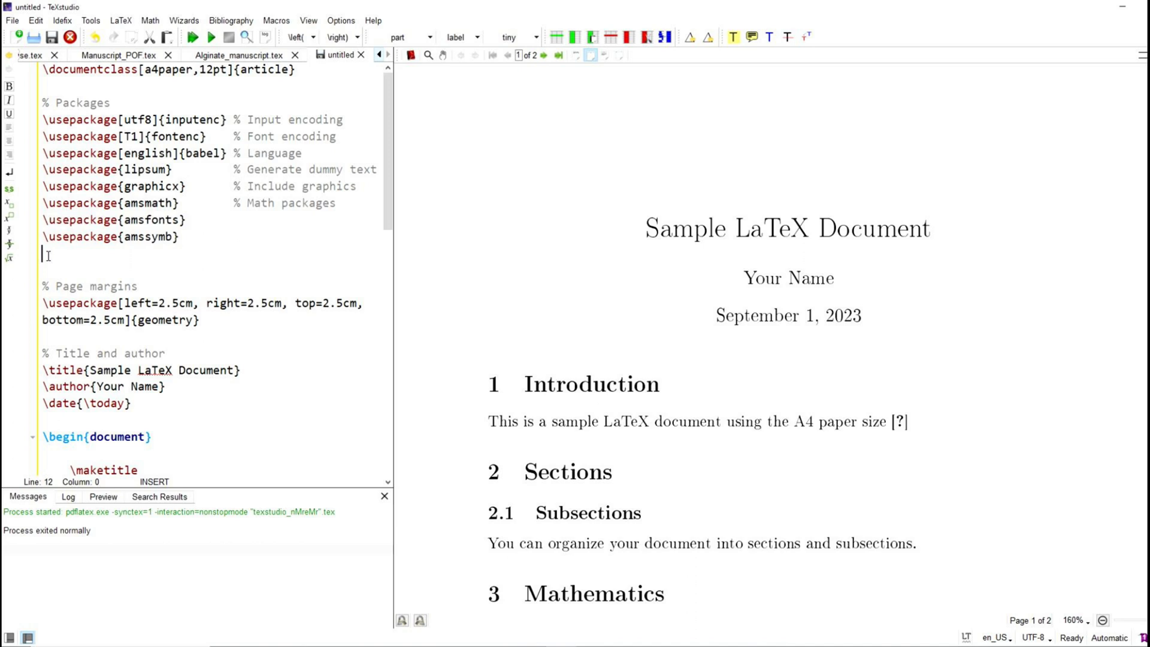
# Step: Add \usepackage{natbib} on the line below the amssymb package in the preamble
pyautogui.write('\\use')
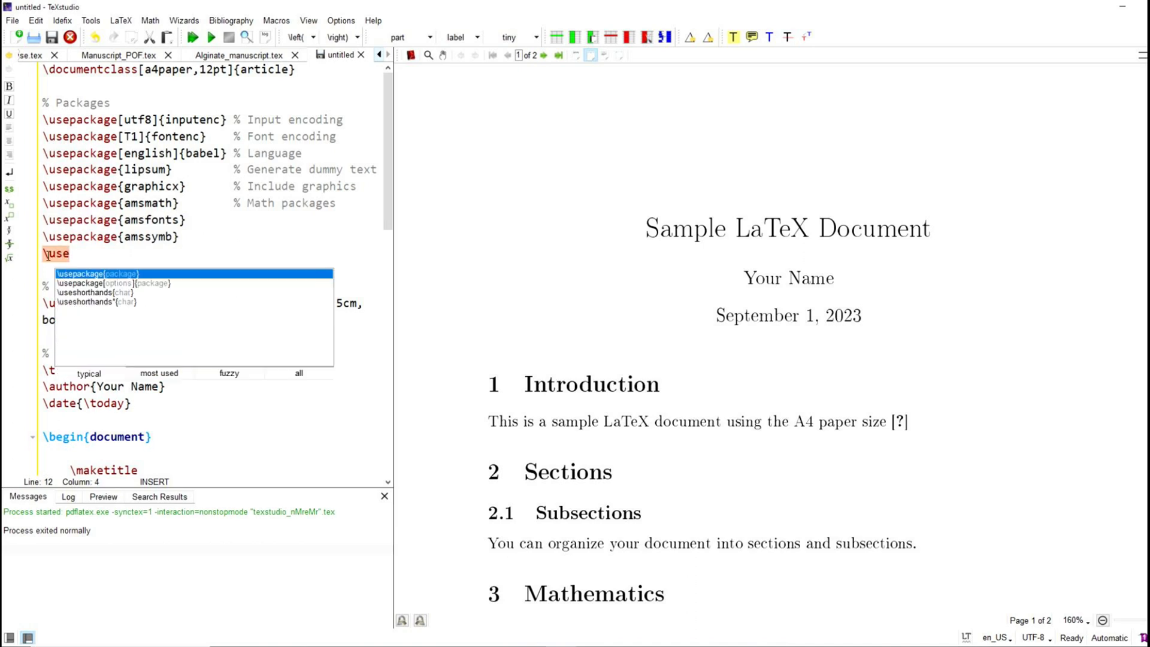
pyautogui.write('p')
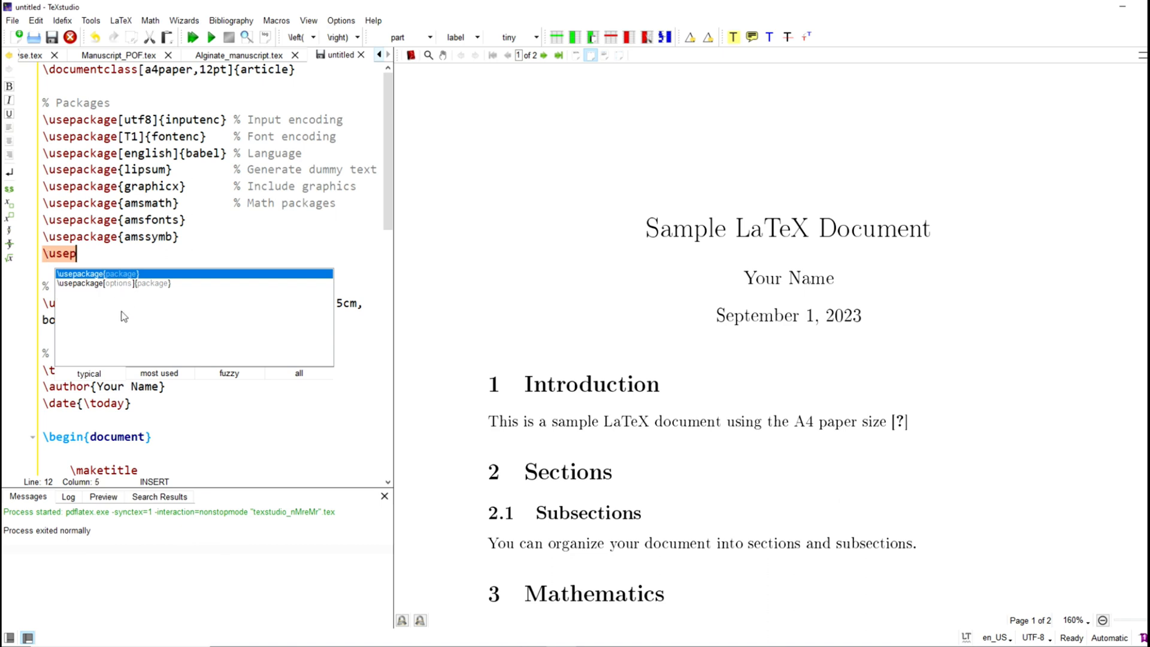
pyautogui.press('Return')
pyautogui.write('nat')
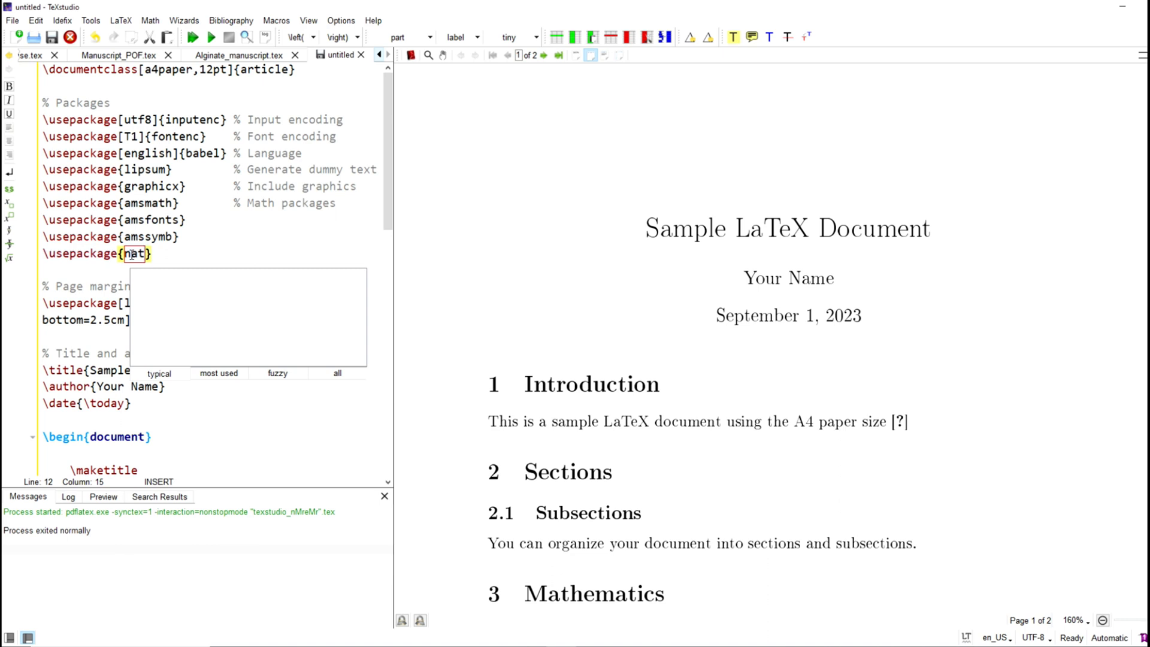
pyautogui.write('bib')
pyautogui.click(201, 254)
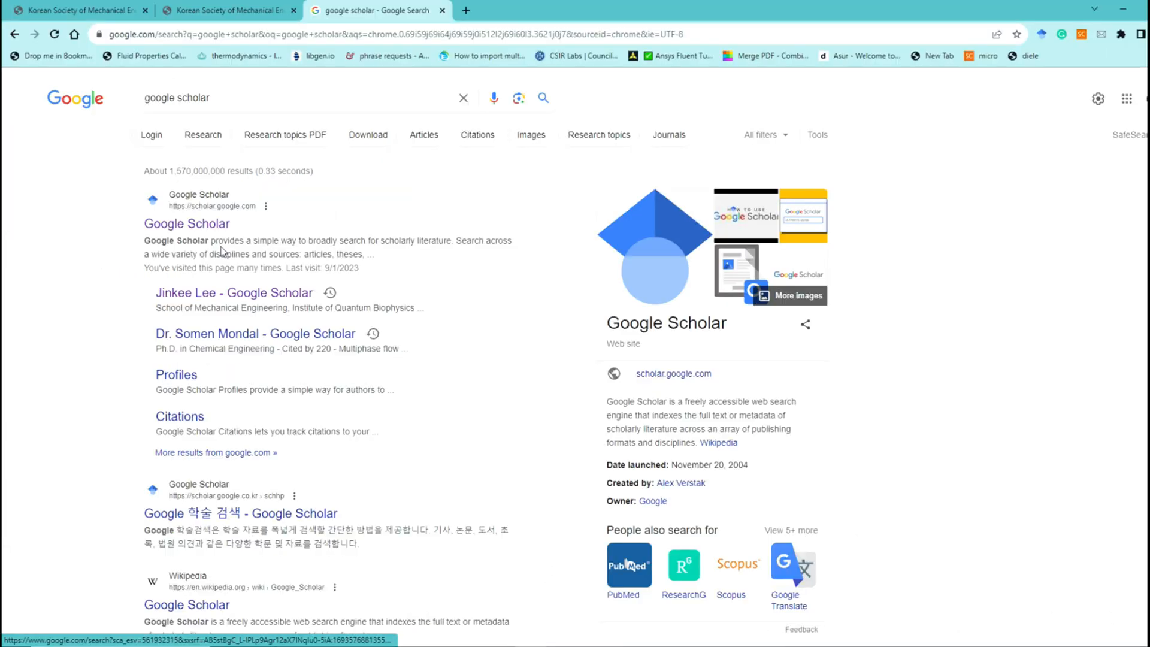
# Step: Open Google Scholar from the browser's search results and search it for GDVN
pyautogui.click(193, 225)
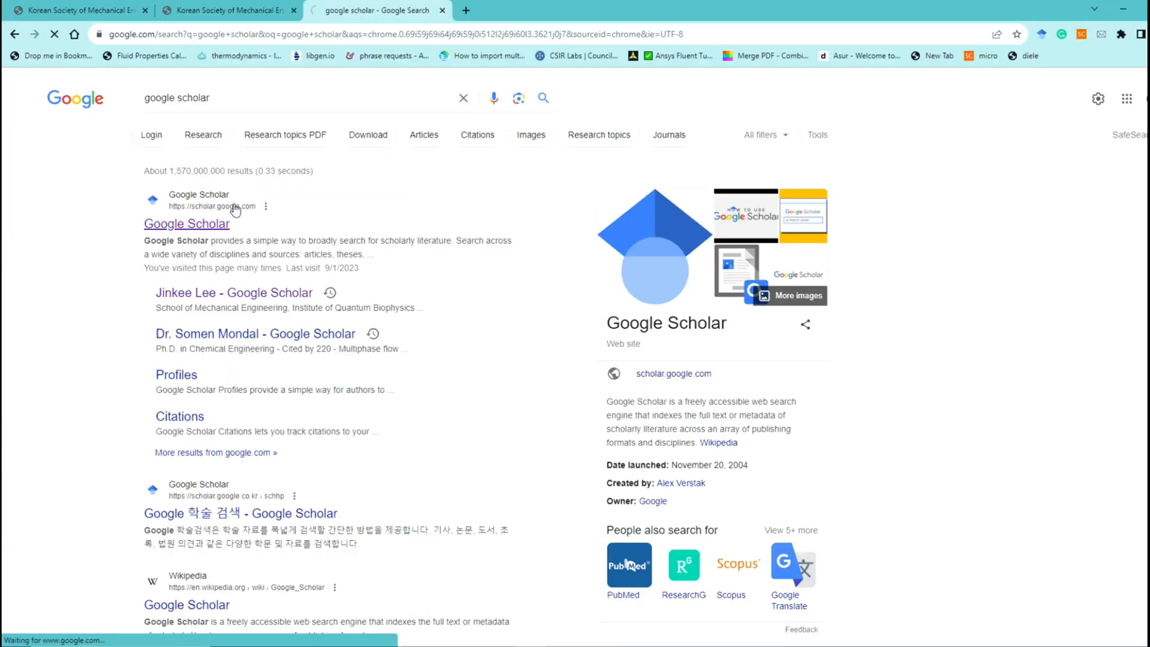
pyautogui.click(449, 220)
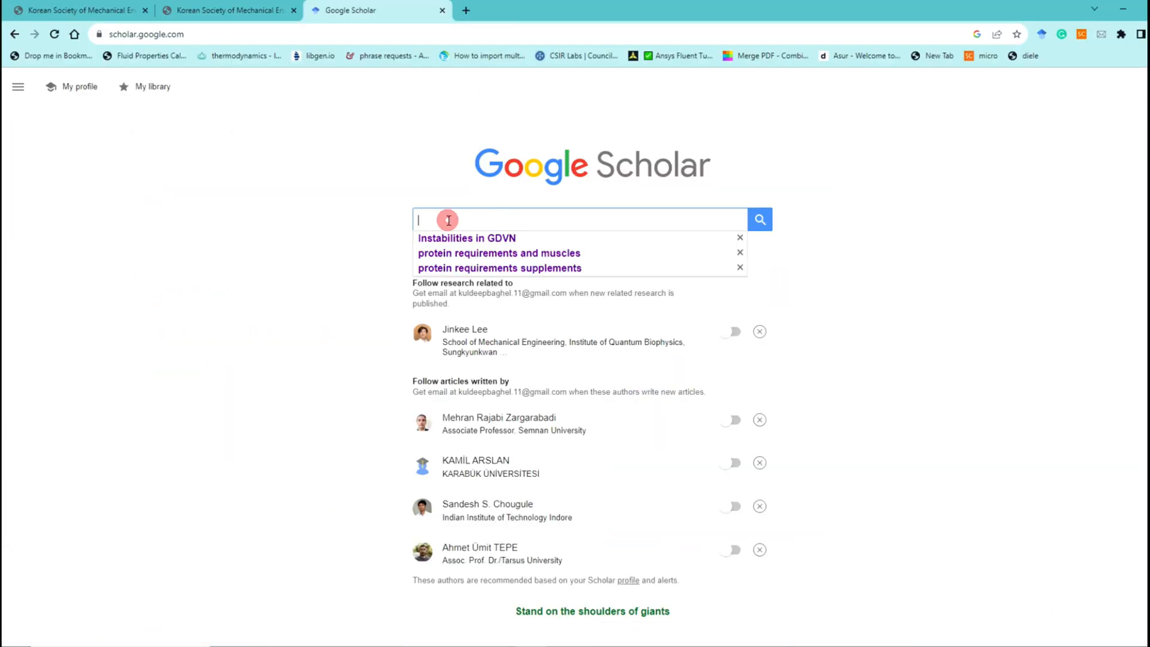
pyautogui.write('GDVN')
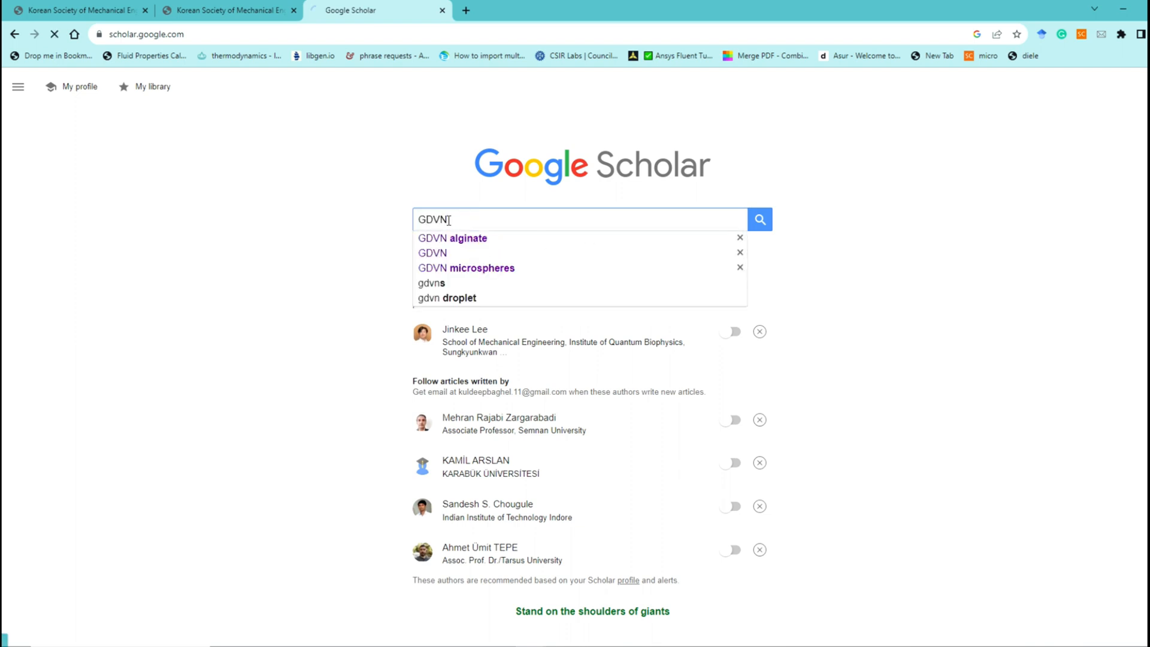
pyautogui.press('Return')
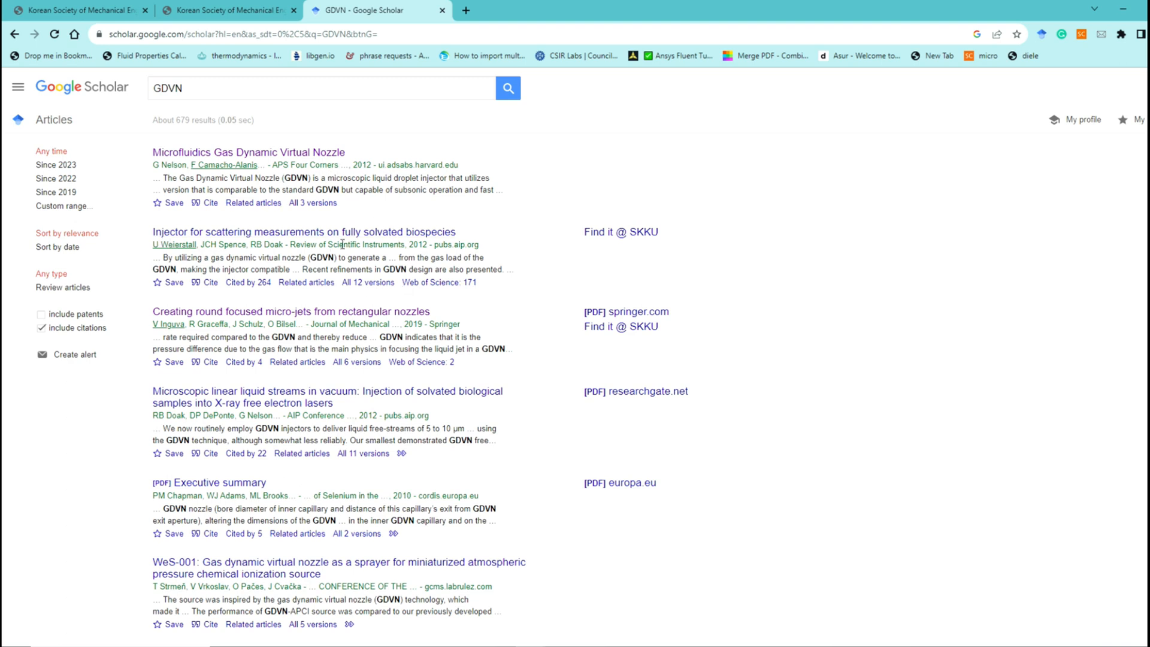
# Step: Open the BibTeX citation of "Creating round focused micro-jets from rectangular nozzles" and copy the whole entry
pyautogui.moveTo(291, 244); pyautogui.dragTo(406, 245)
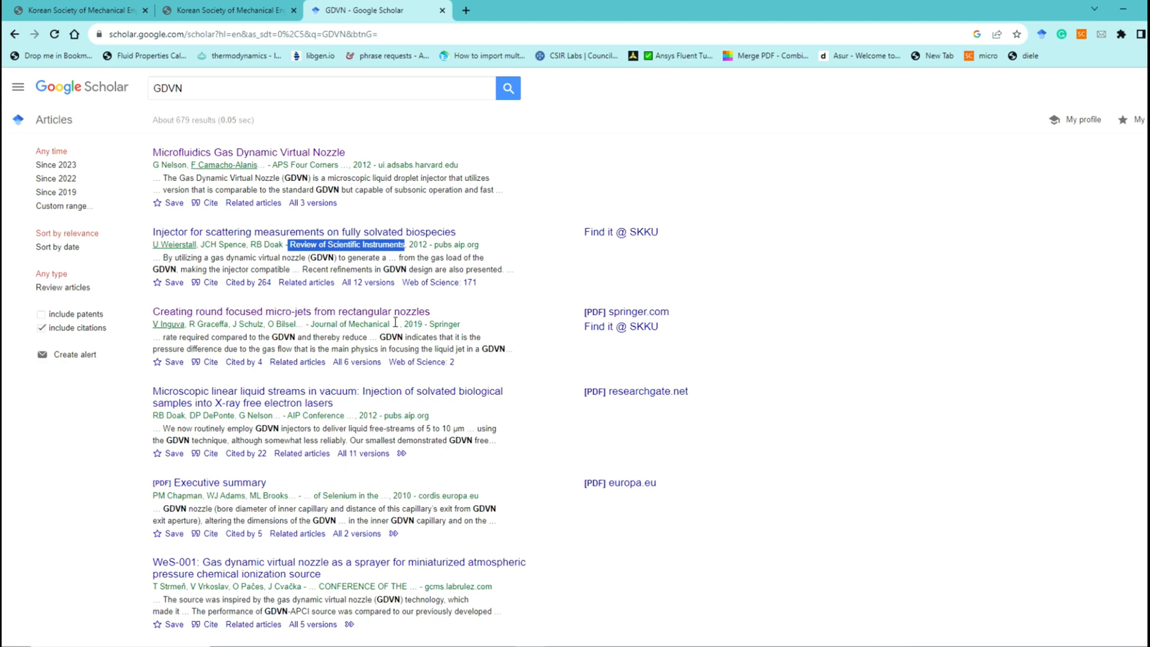
pyautogui.click(210, 362)
pyautogui.click(526, 488)
pyautogui.moveTo(68, 163); pyautogui.dragTo(4, 78)
pyautogui.hotkey('ctrl', 'c')
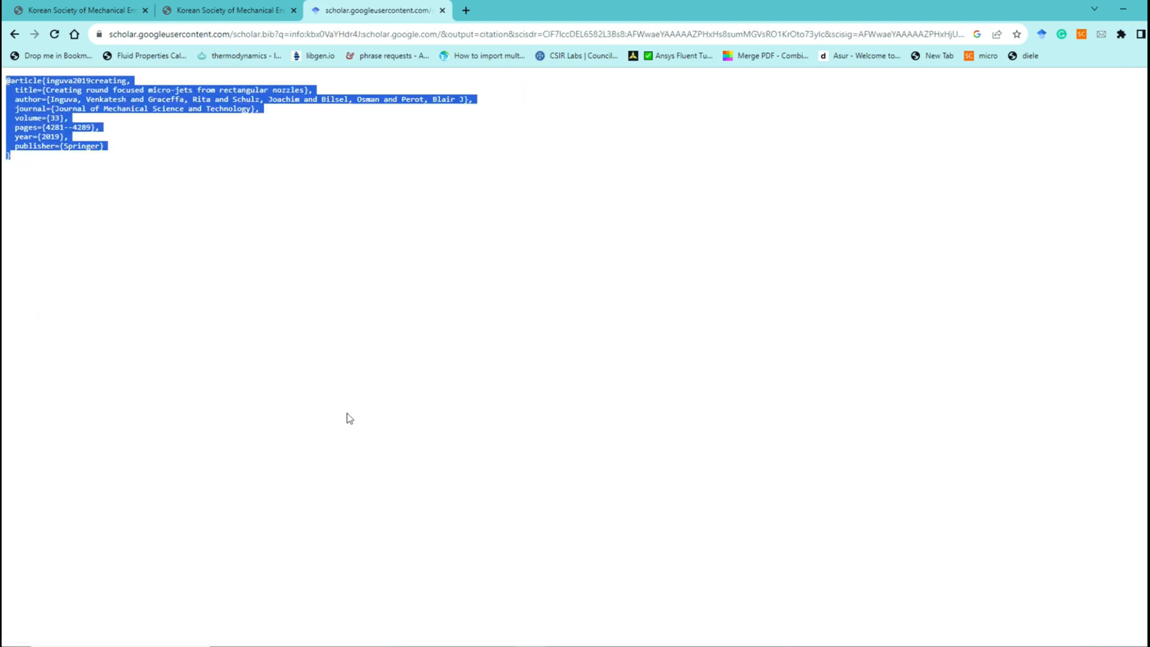
# Step: Switch to Notepad and paste the copied BibTeX entry into the untitled file
pyautogui.click(684, 646)
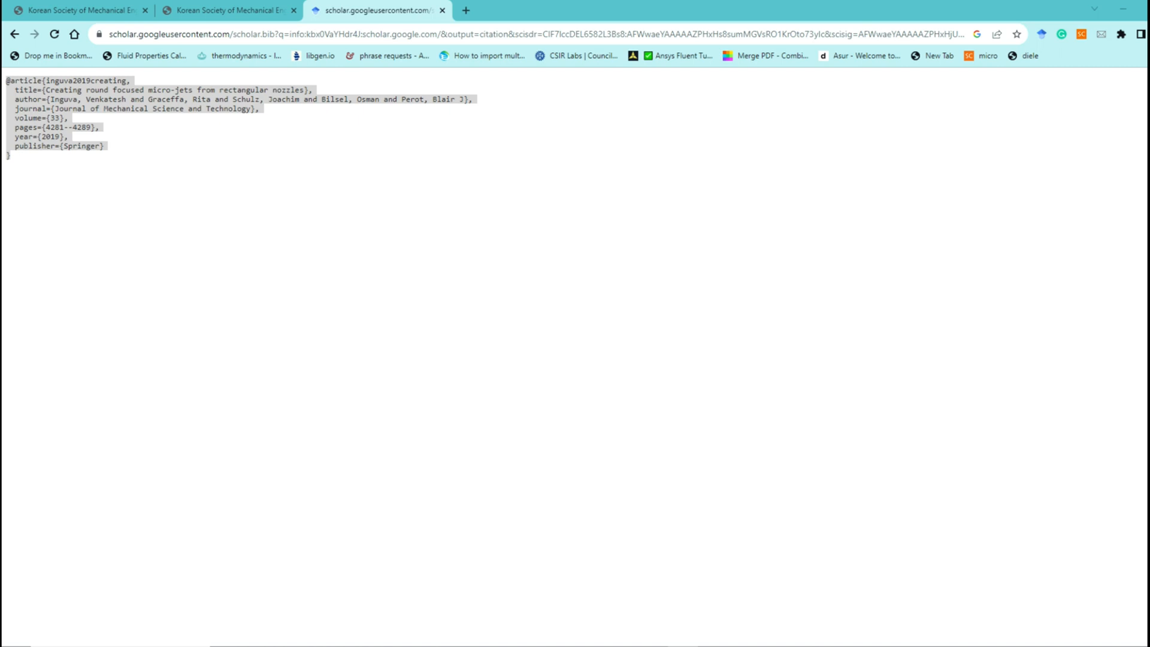
pyautogui.click(257, 148)
pyautogui.hotkey('ctrl', 'v')
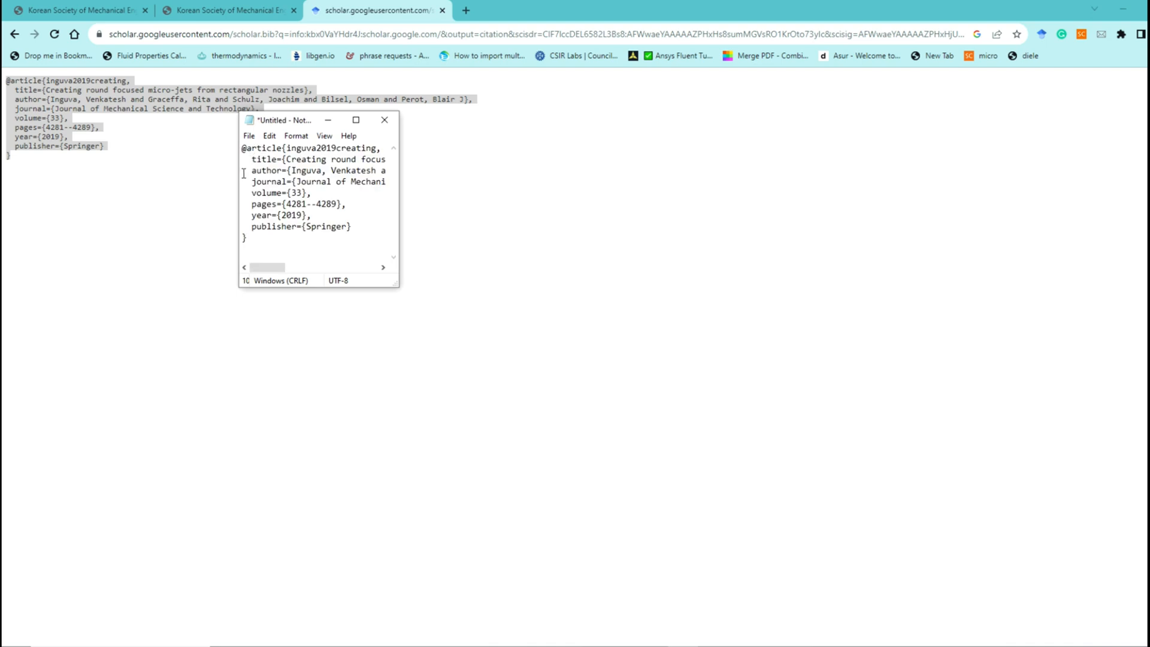
# Step: Start saving the note under a new name, creating and opening a folder named Ref_Example on the Desktop
pyautogui.click(247, 137)
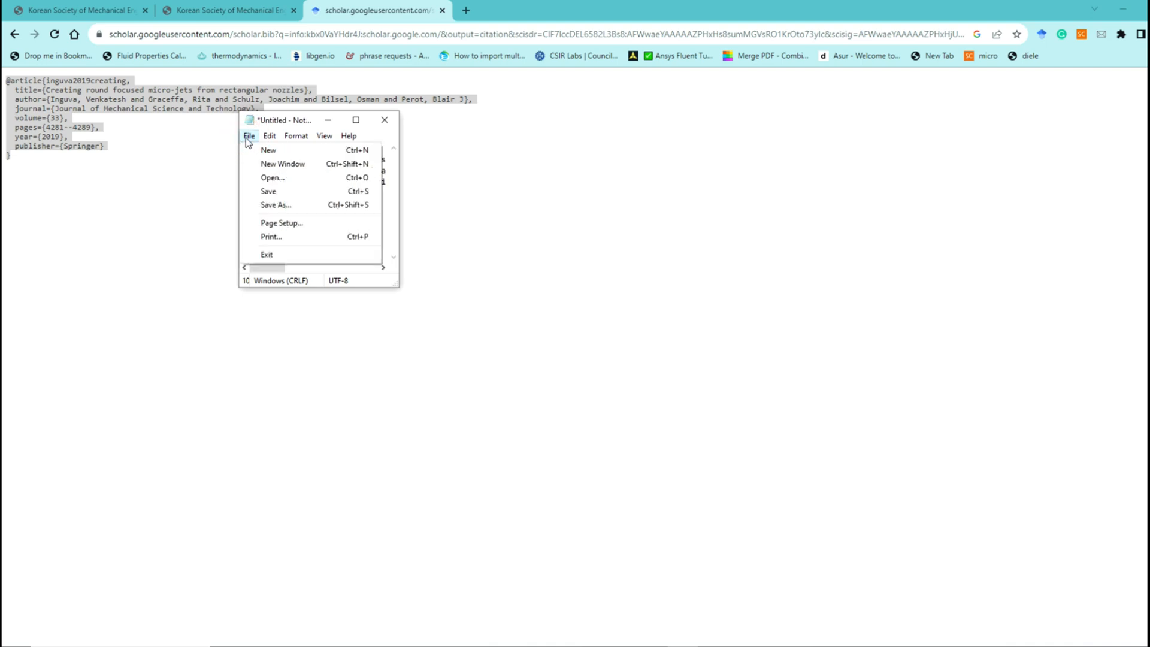
pyautogui.click(276, 205)
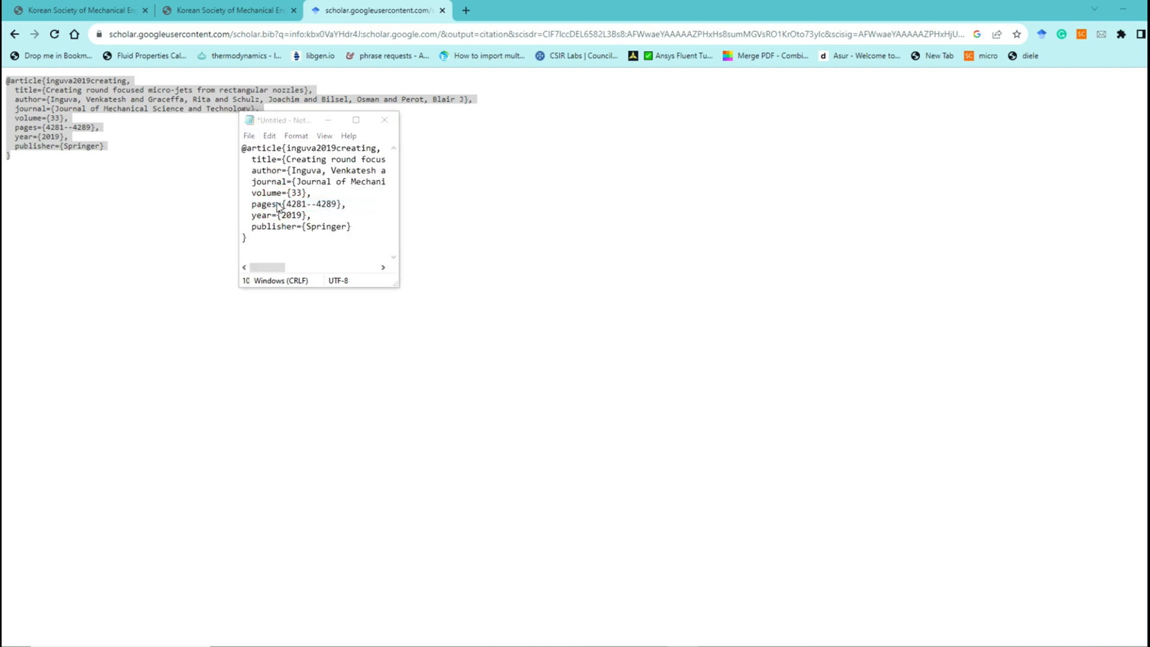
pyautogui.click(288, 240)
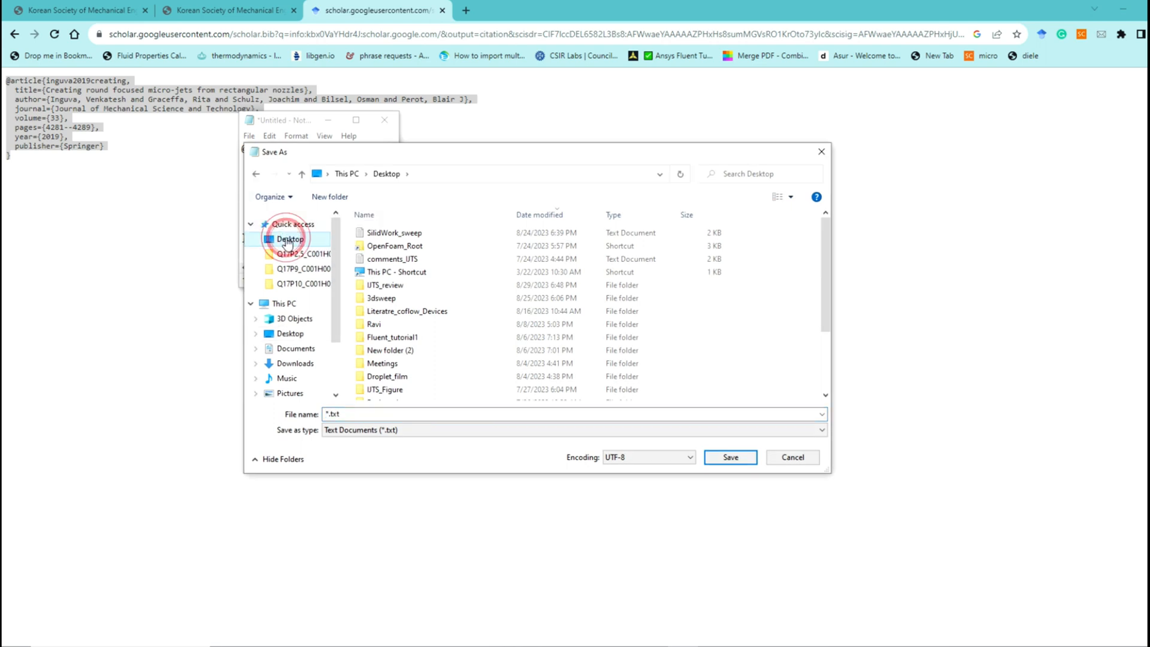
pyautogui.click(330, 197)
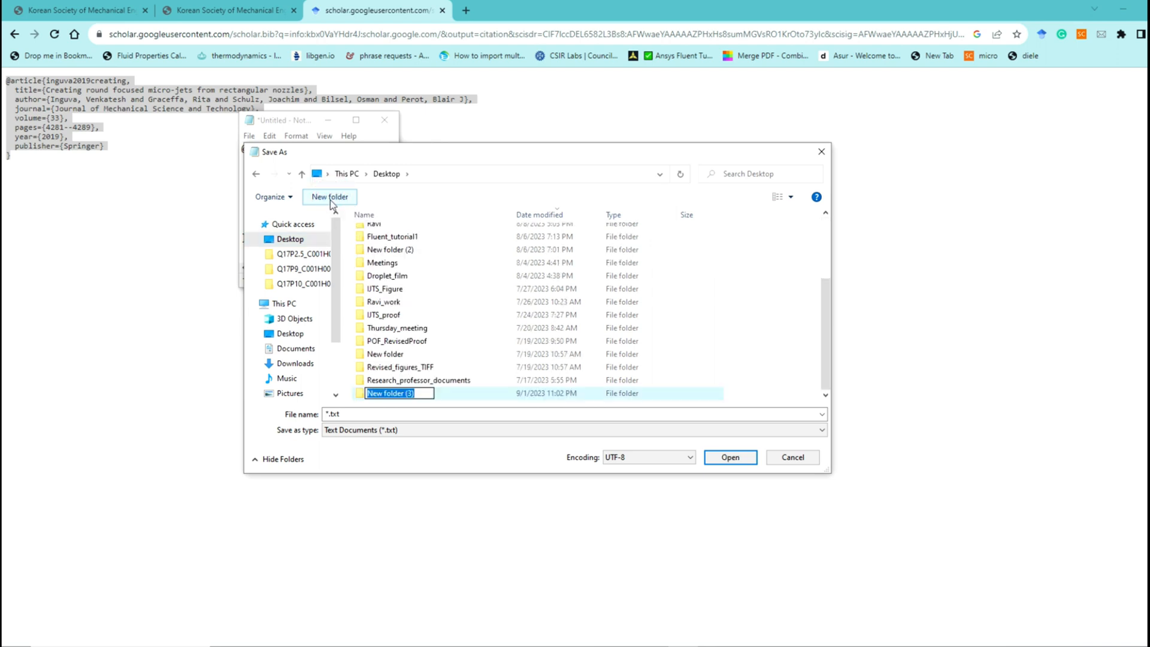
pyautogui.write('Ref')
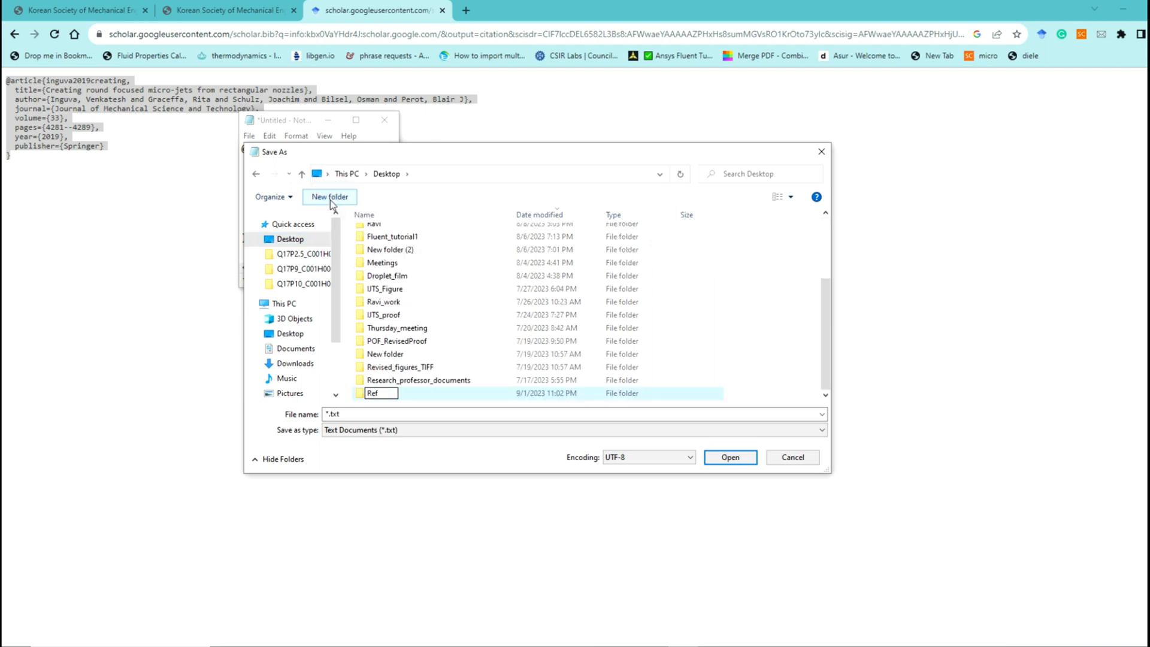
pyautogui.write('_Example')
pyautogui.press('Return')
pyautogui.doubleClick(392, 394)
# Step: Save the note in the Ref_Example folder as References.bib and close Notepad
pyautogui.click(359, 414)
pyautogui.click(371, 430)
pyautogui.click(367, 429)
pyautogui.click(345, 415)
pyautogui.write('References')
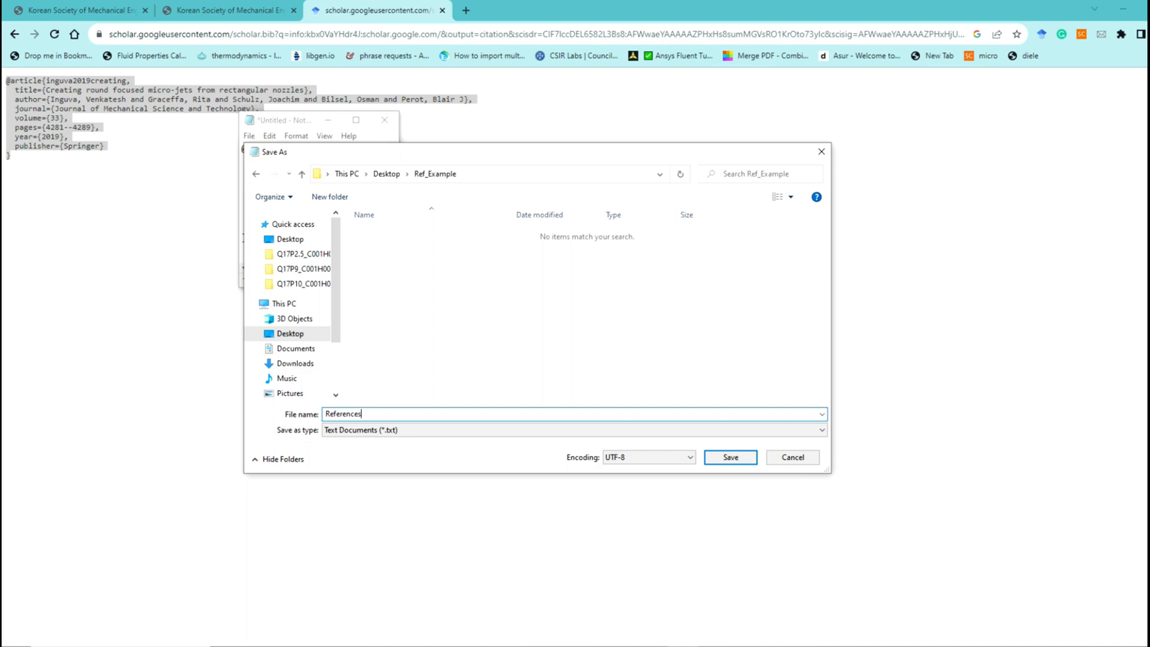
pyautogui.write('.bib')
pyautogui.press('Return')
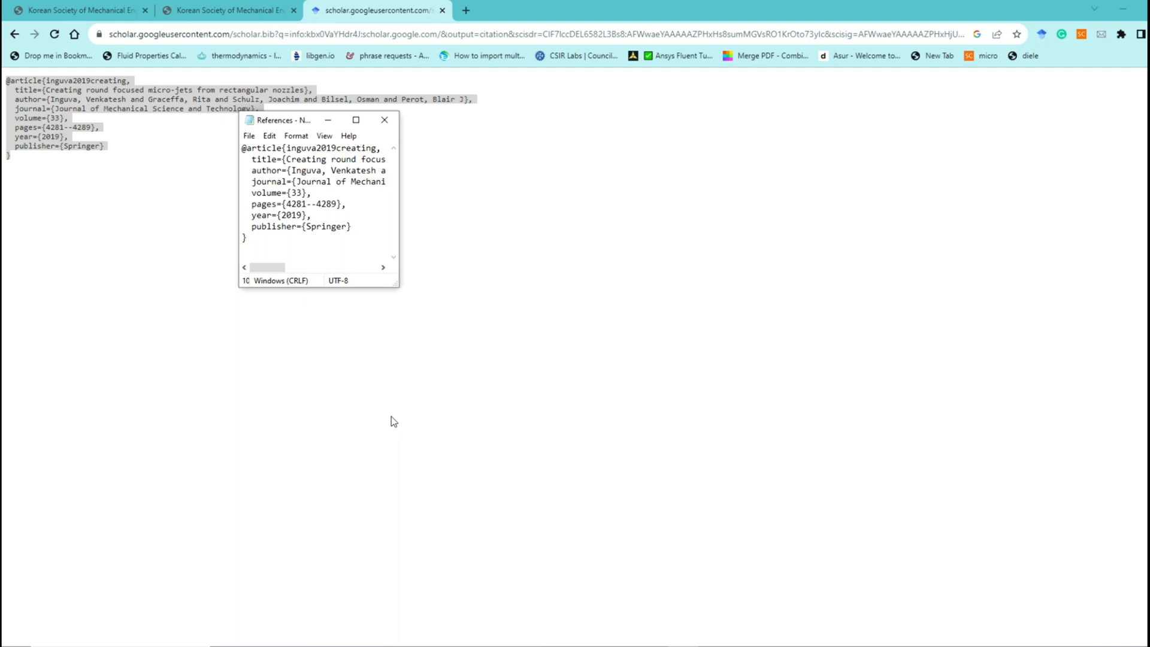
pyautogui.click(380, 125)
# Step: Switch to TeXstudio and save the untitled LaTeX document as SampleDocument in the Desktop folder Ref_Example
pyautogui.click(558, 646)
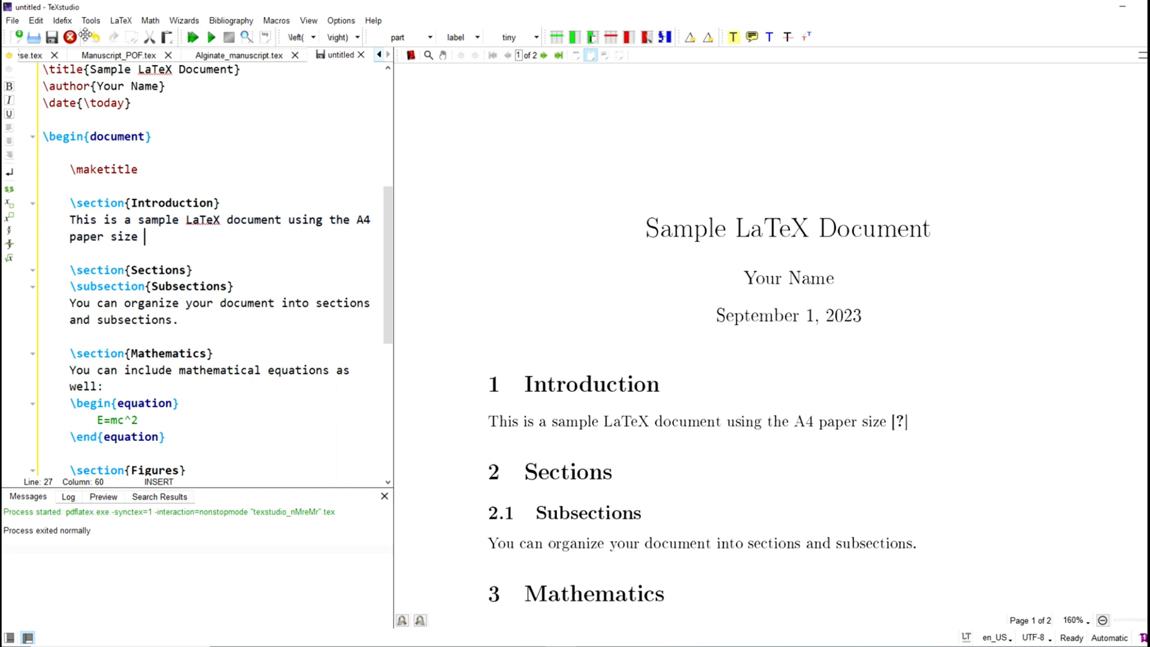
pyautogui.click(10, 23)
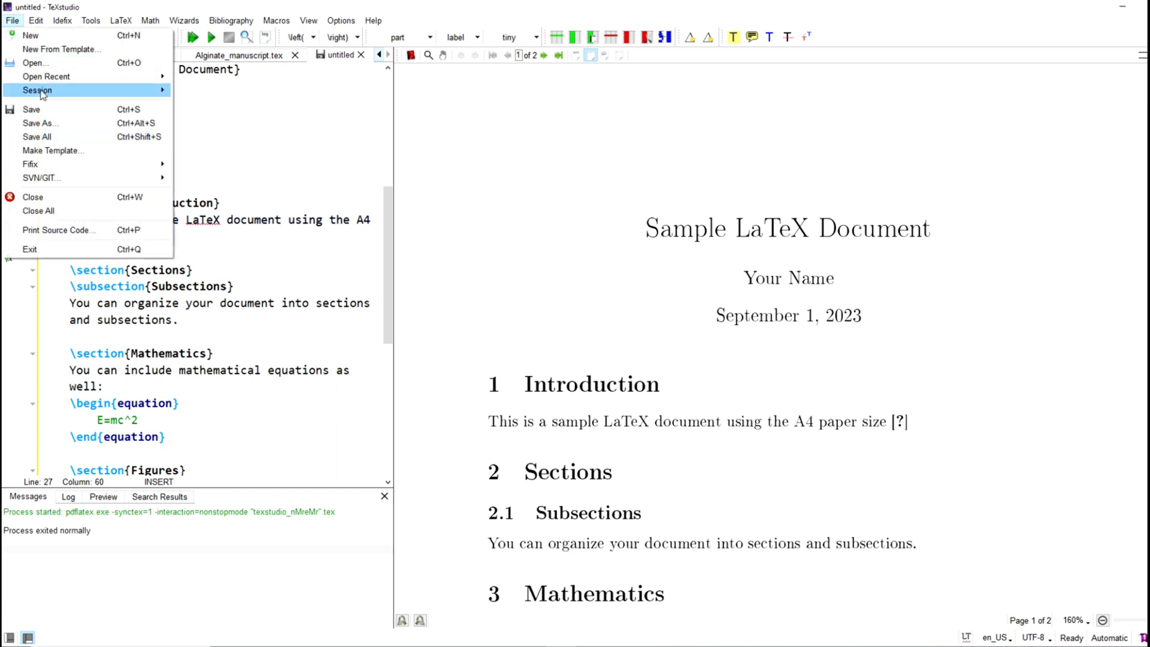
pyautogui.click(46, 125)
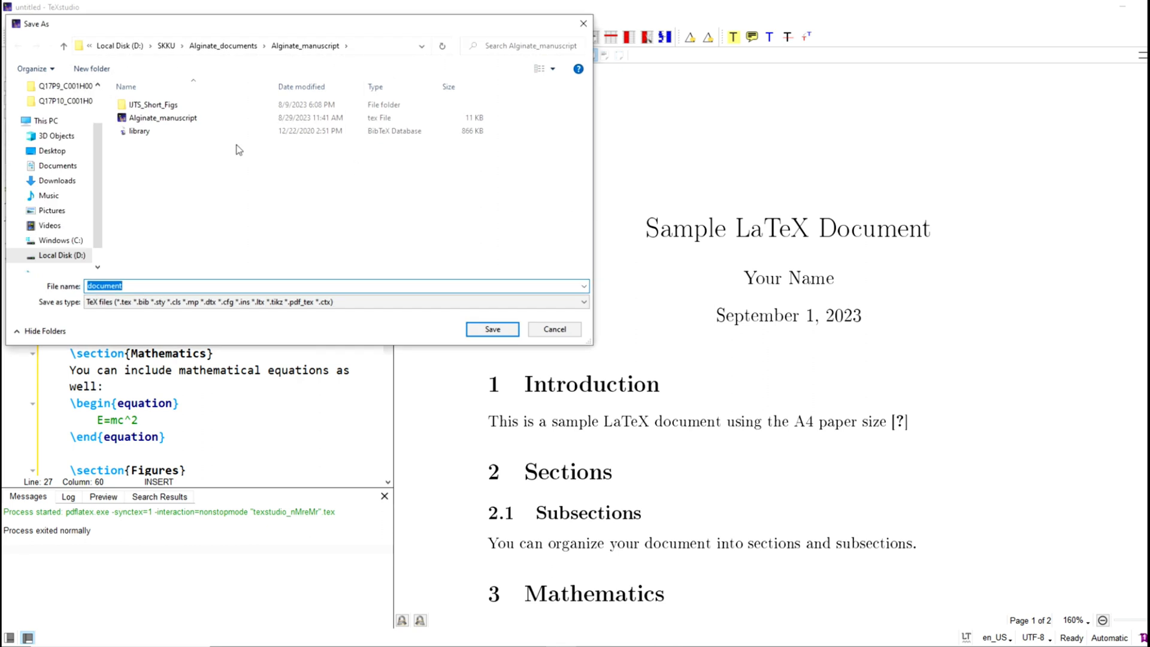
pyautogui.click(57, 151)
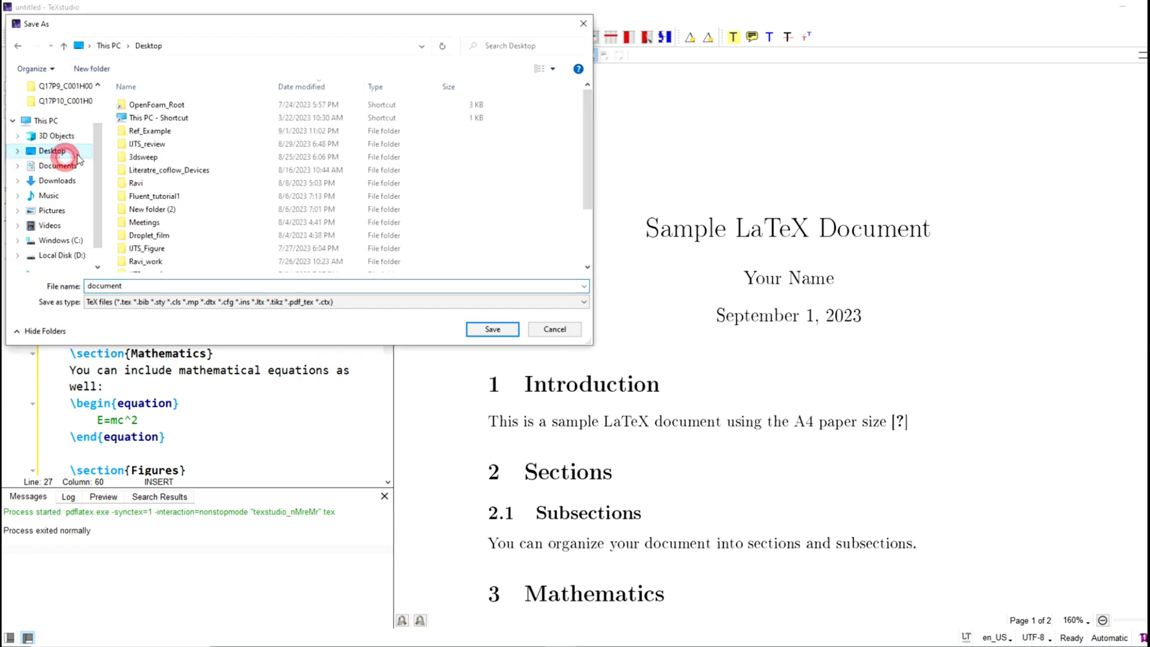
pyautogui.doubleClick(150, 131)
pyautogui.click(102, 285)
pyautogui.doubleClick(128, 285)
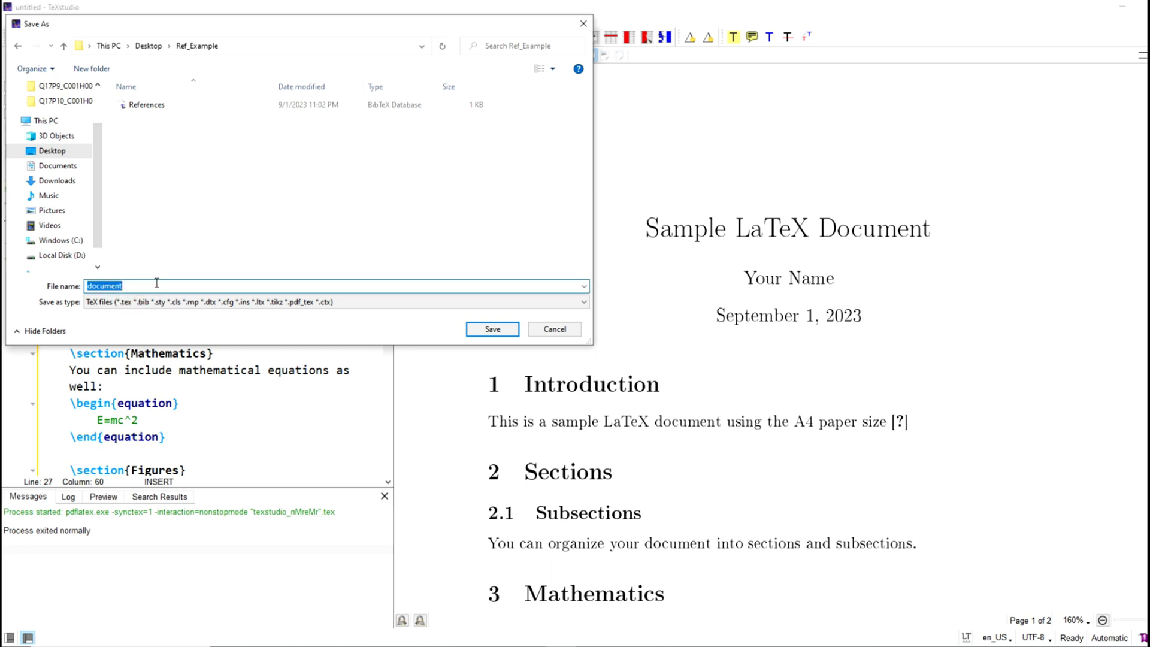
pyautogui.write('A')
pyautogui.write('Sample')
pyautogui.write('Document')
pyautogui.press('Return')
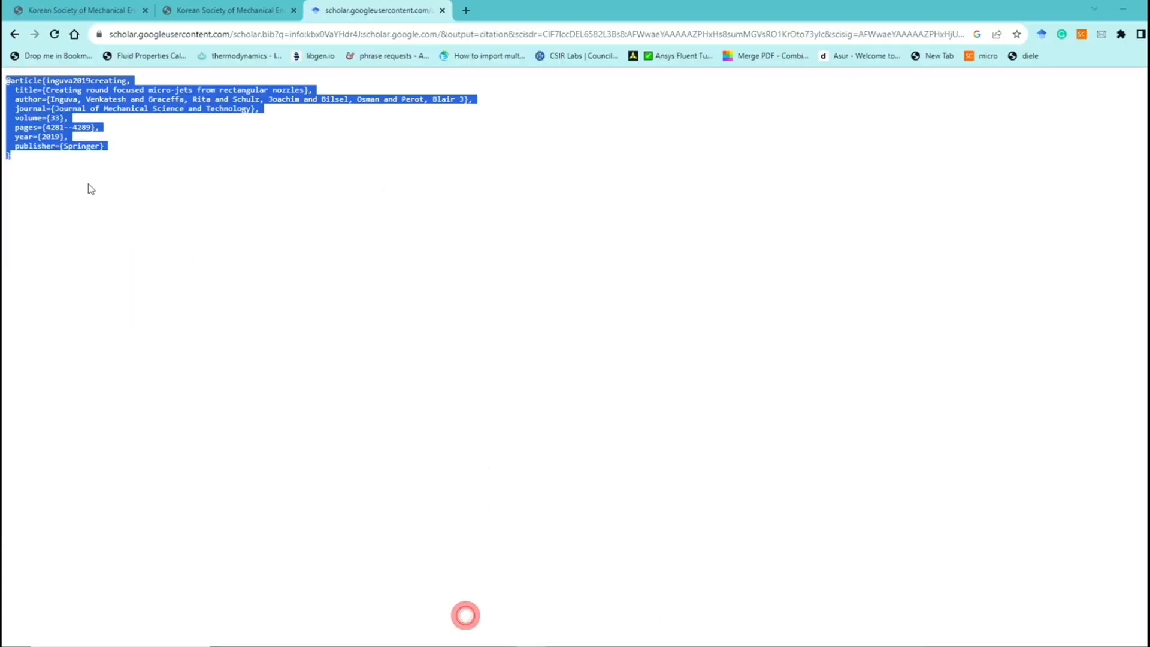
# Step: Copy the BibTeX entry's citation key from the browser and cite it with \cite after "paper size" in the TeXstudio document's Introduction
pyautogui.click(81, 98)
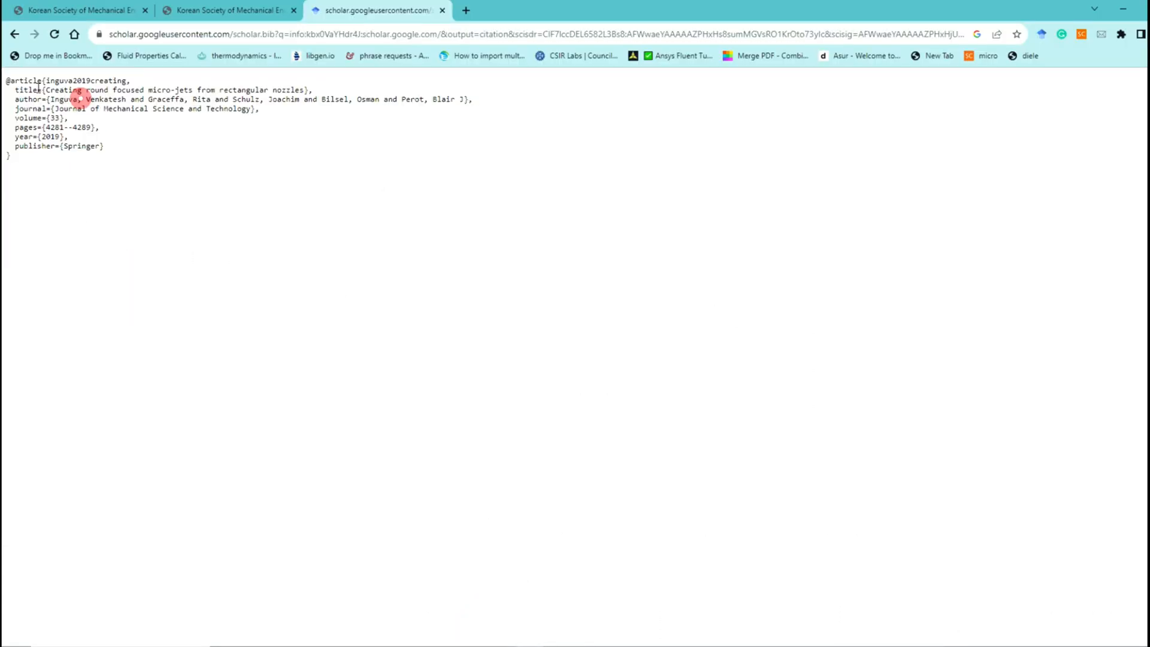
pyautogui.moveTo(47, 80); pyautogui.dragTo(126, 77)
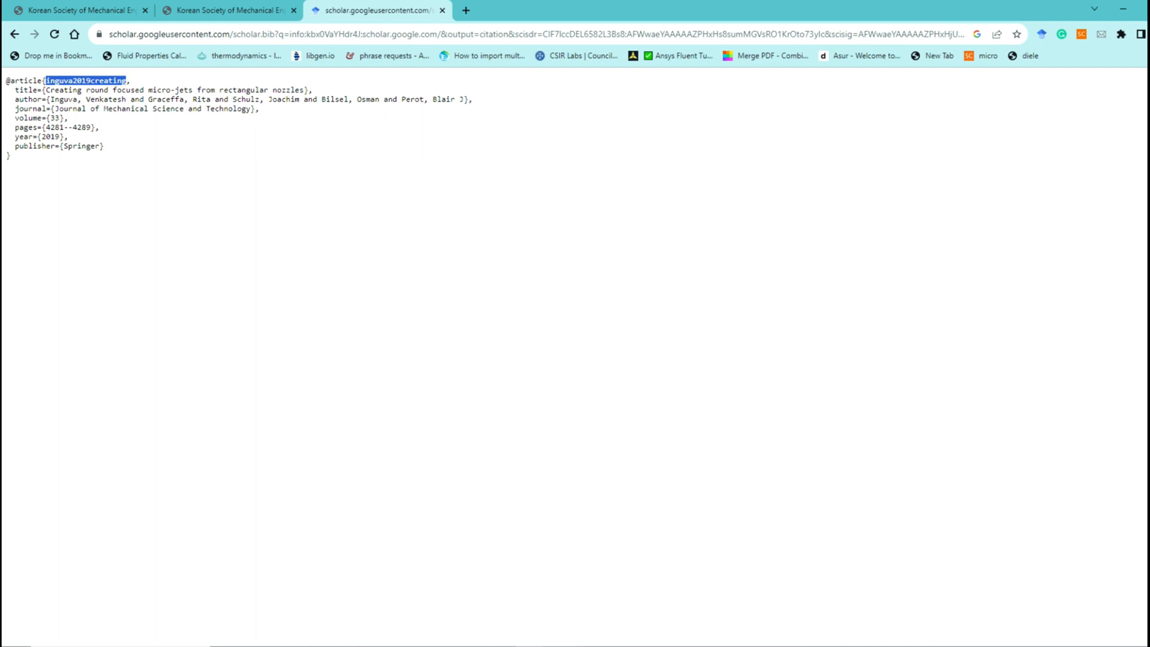
pyautogui.click(559, 640)
pyautogui.click(146, 234)
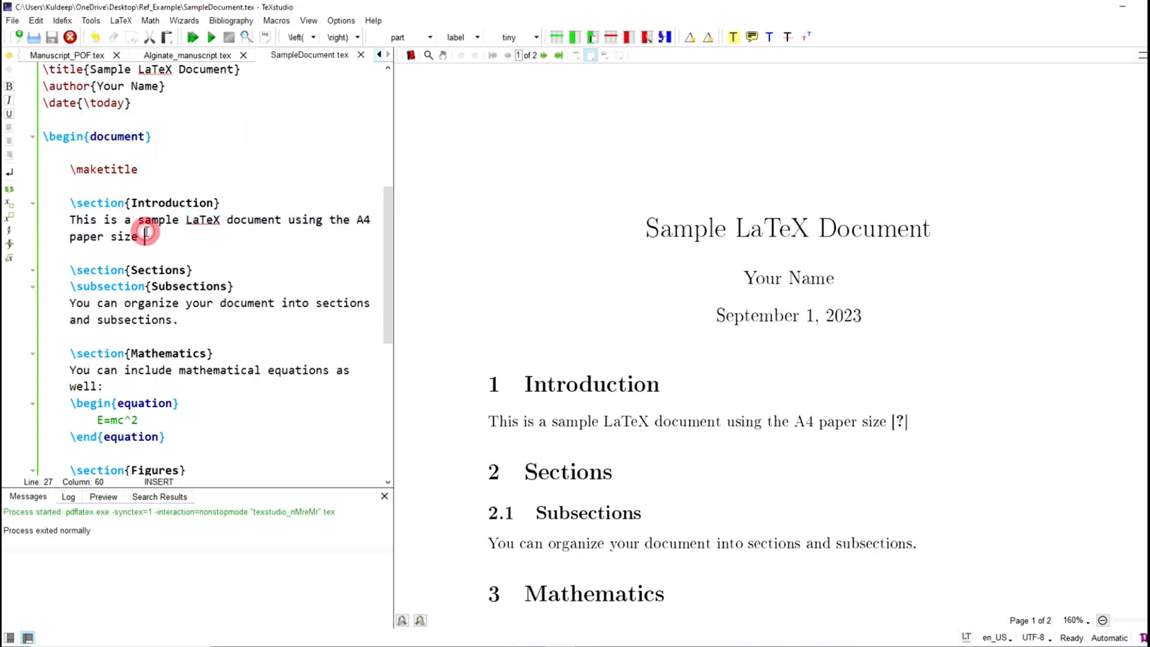
pyautogui.write('\\cite')
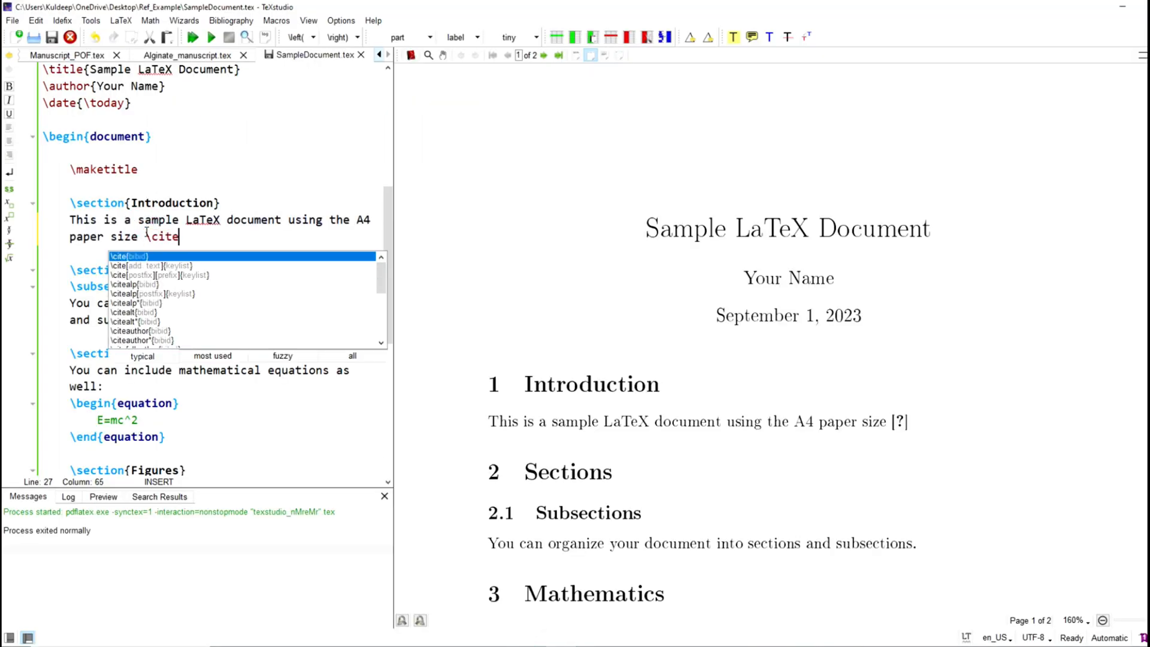
pyautogui.write('{')
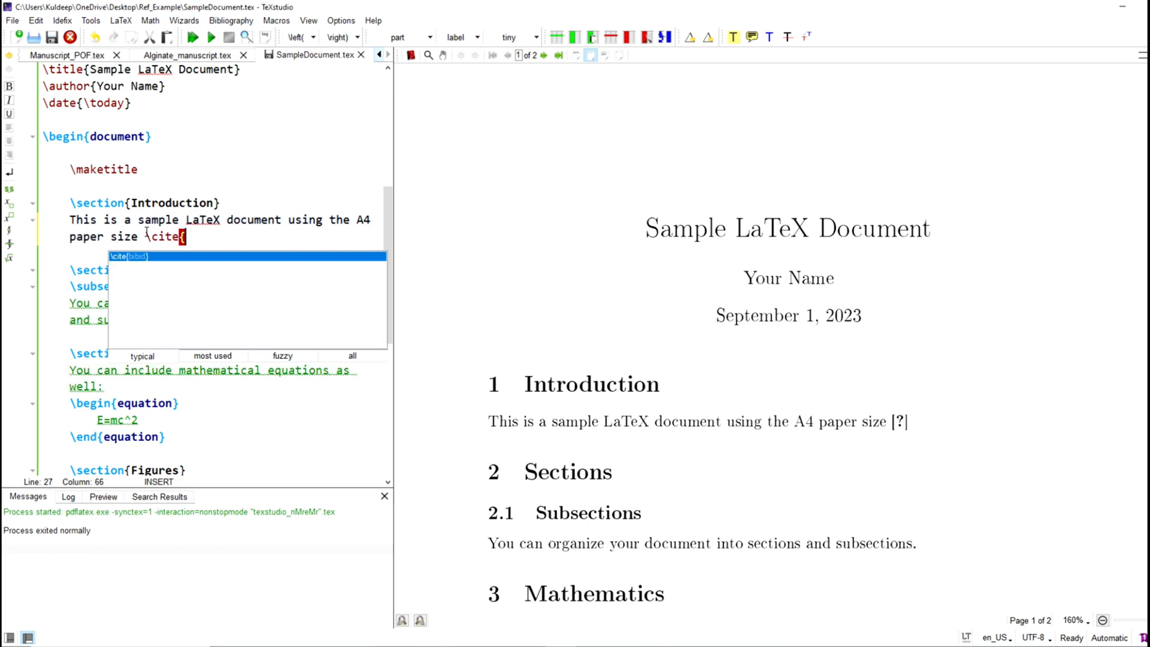
pyautogui.write('inguva2019creating')
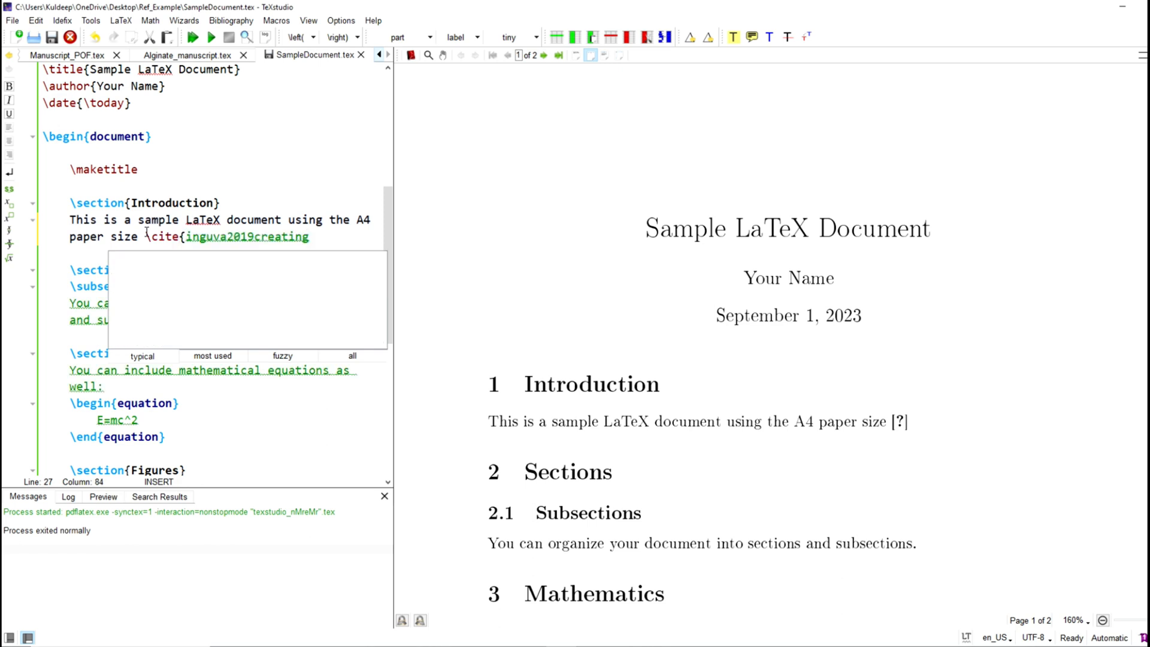
pyautogui.write('}')
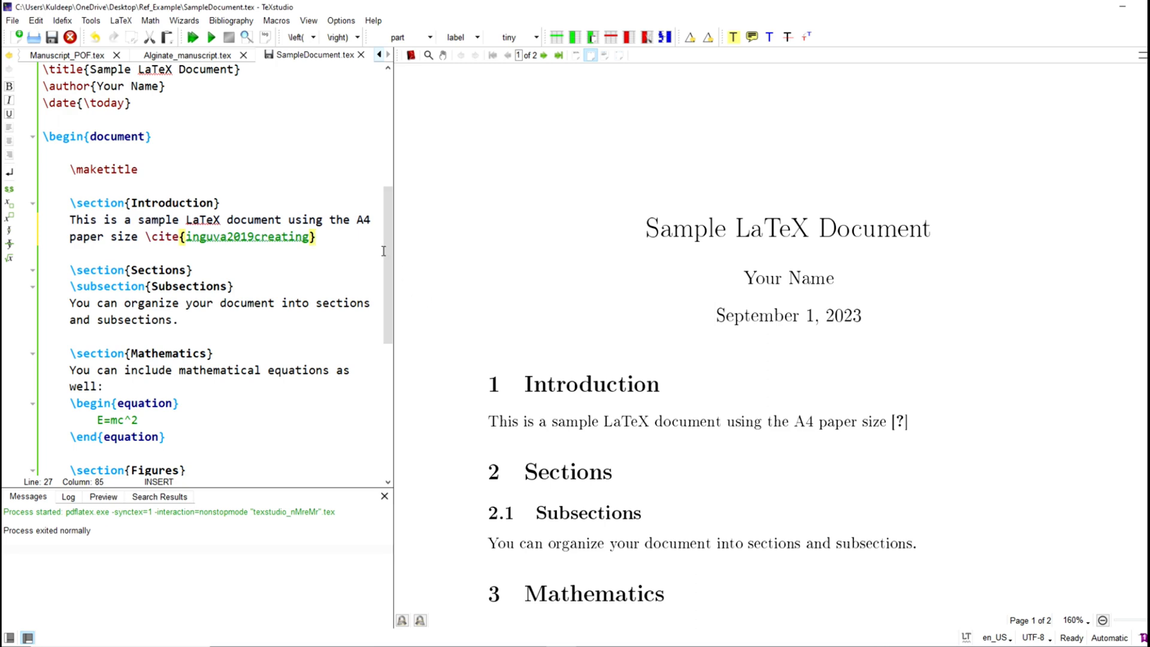
# Step: Insert a correctly spelled, empty \bibliography{} command on the line just before \end{document}
pyautogui.moveTo(389, 246); pyautogui.dragTo(408, 427)
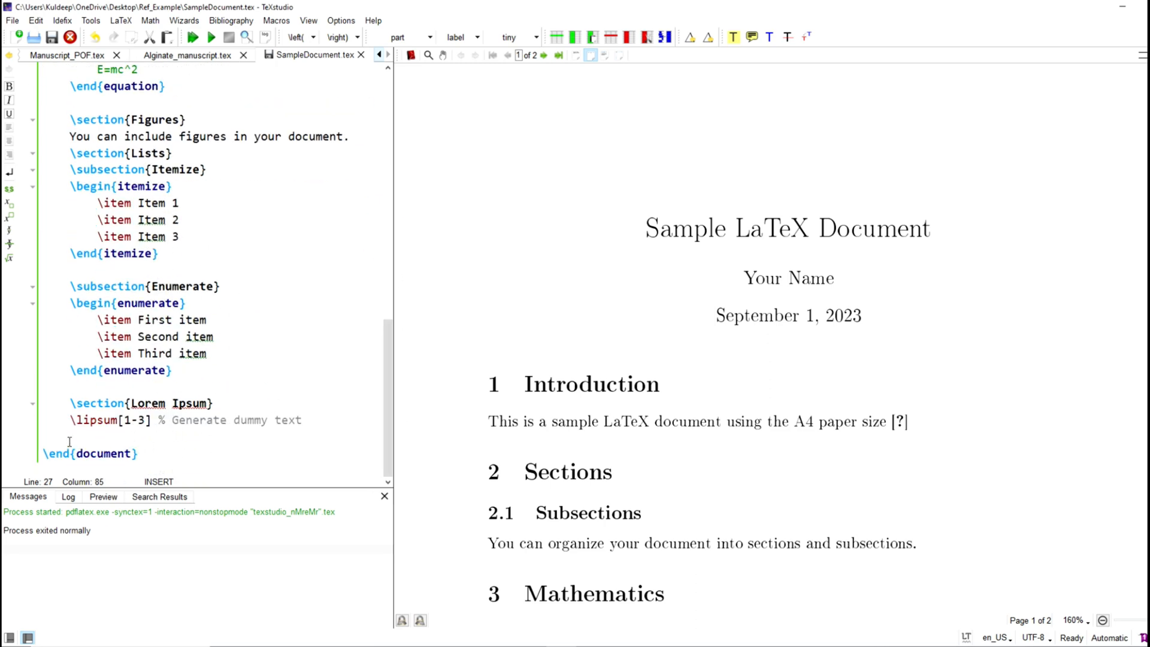
pyautogui.click(46, 439)
pyautogui.write('\x08iblo')
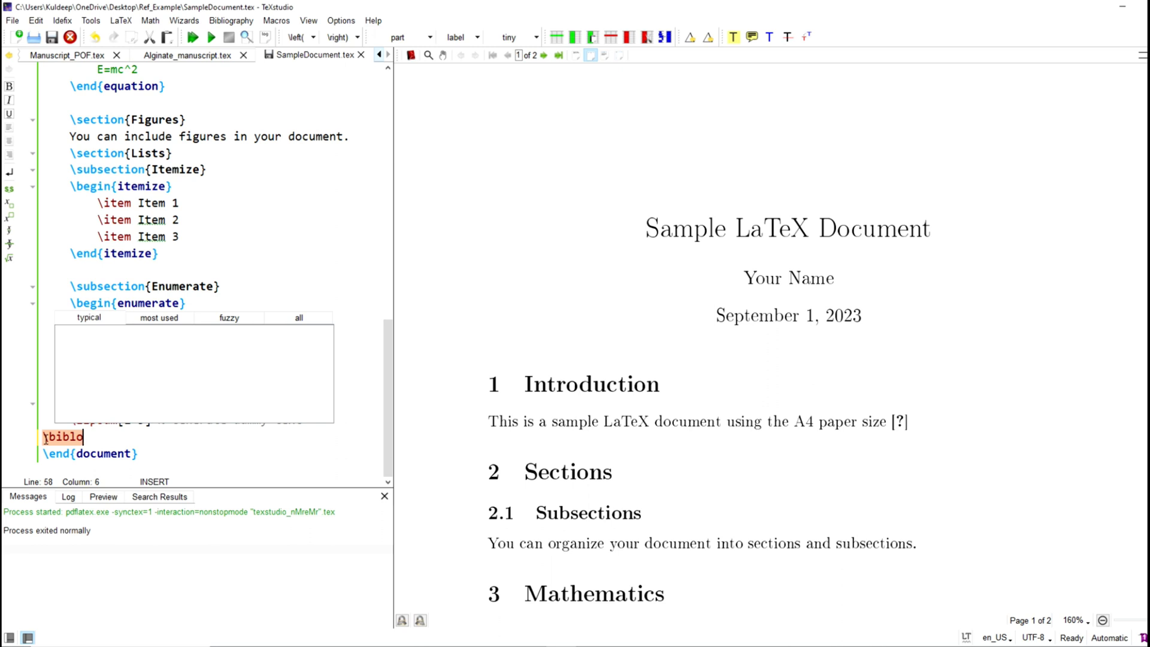
pyautogui.write('graphy')
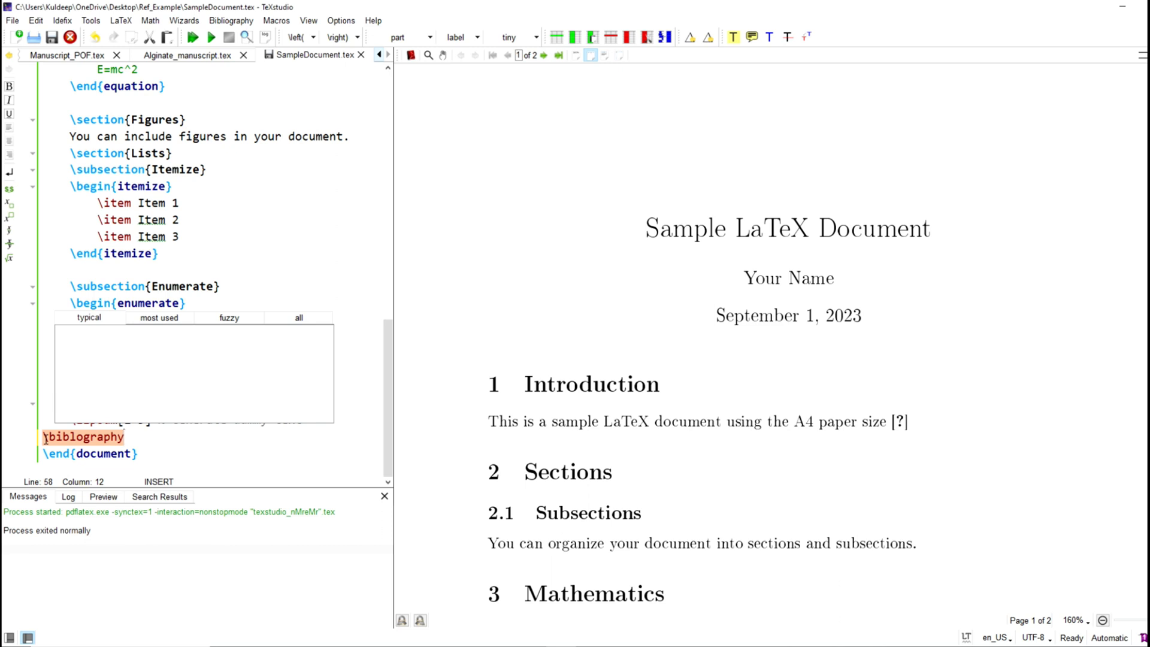
pyautogui.write('{')
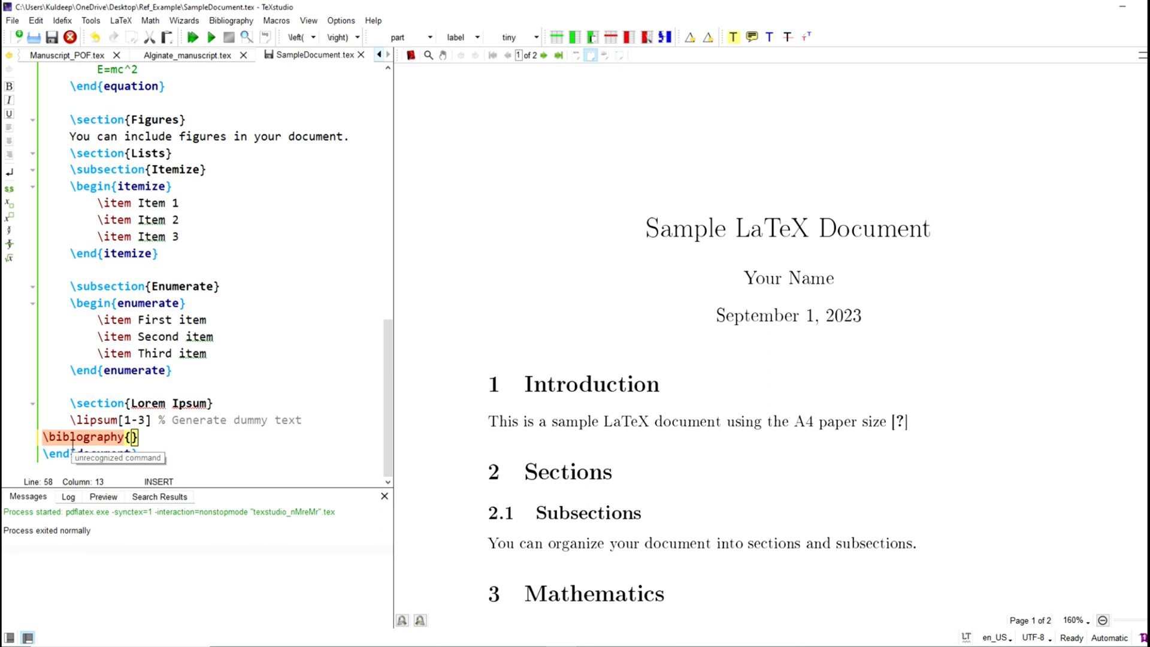
pyautogui.click(75, 438)
pyautogui.write('i')
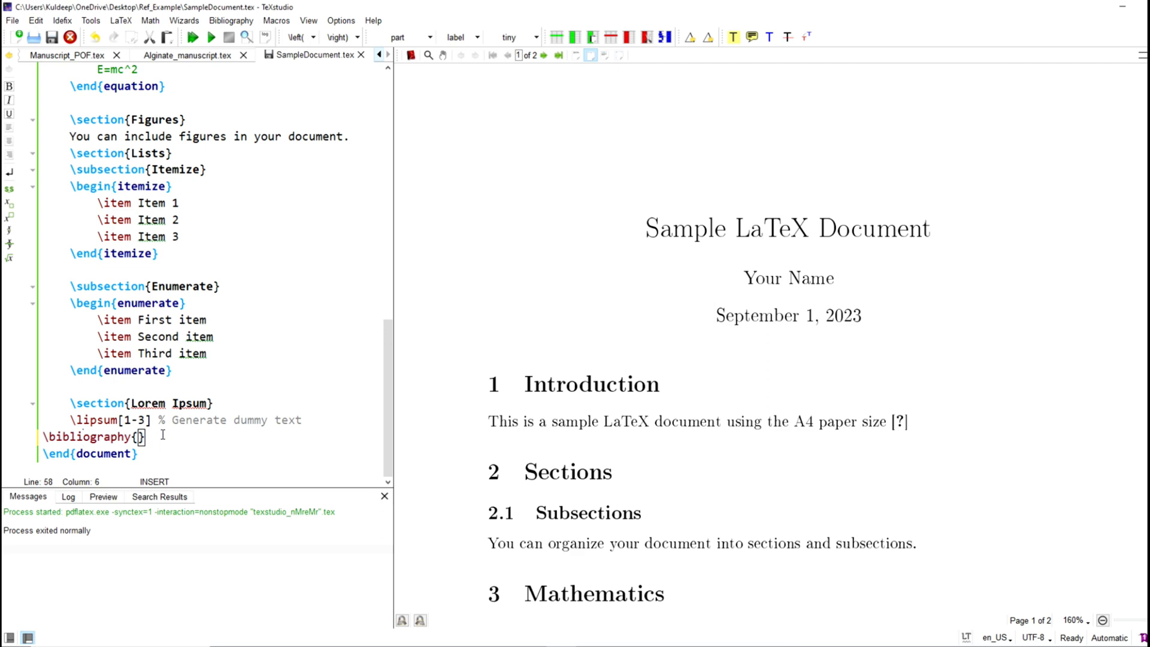
pyautogui.click(139, 437)
# Step: Switch to File Explorer, sort the Desktop by date modified with the newest first and open the Ref_Example folder
pyautogui.click(302, 645)
pyautogui.click(329, 612)
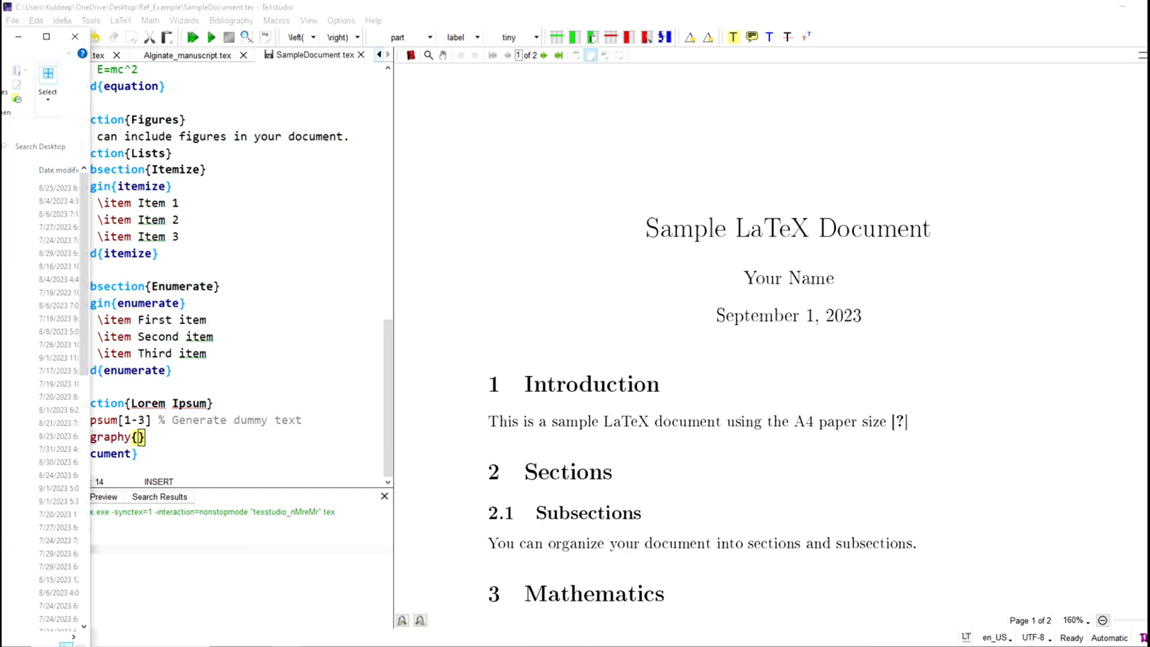
pyautogui.click(449, 14)
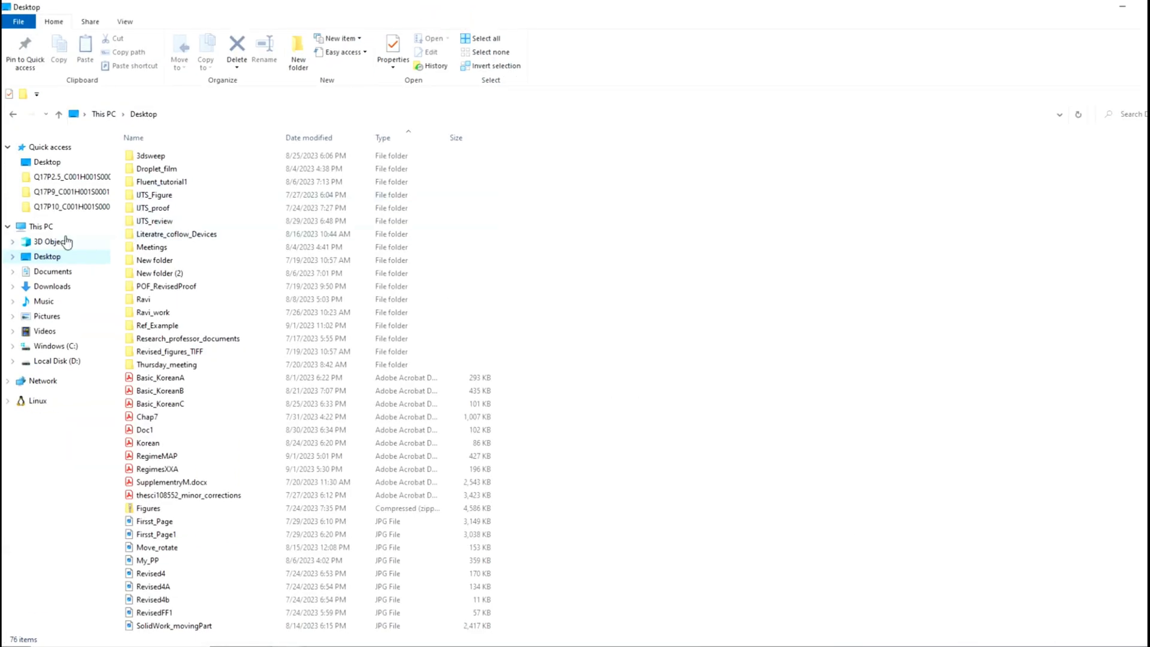
pyautogui.click(37, 258)
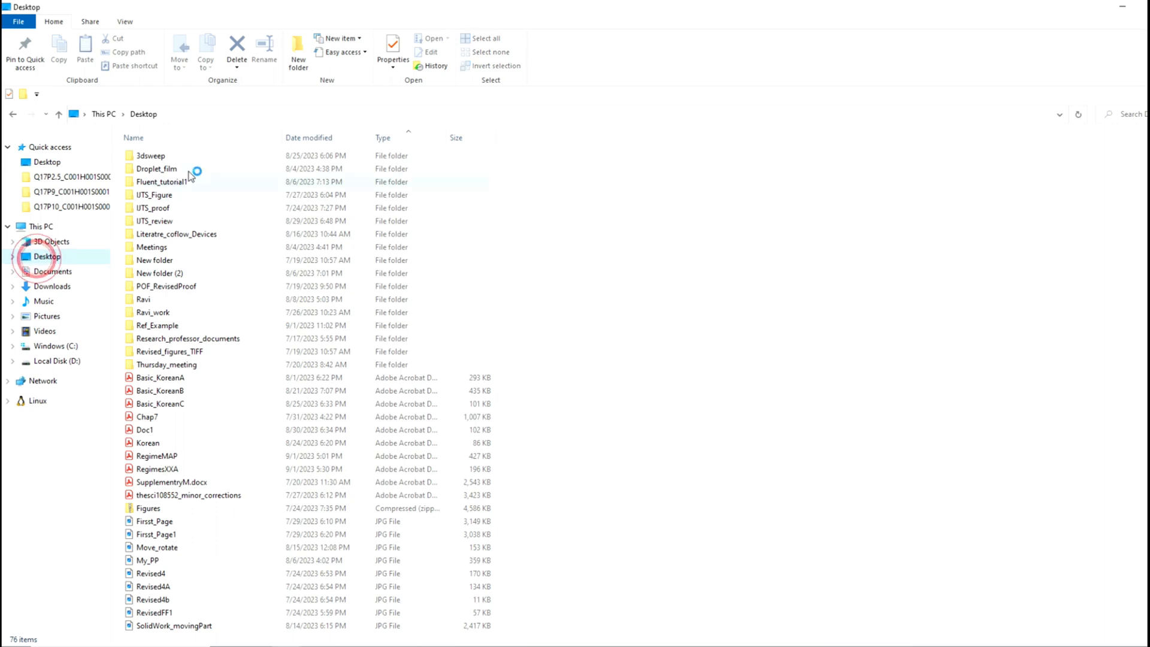
pyautogui.click(329, 136)
pyautogui.click(321, 139)
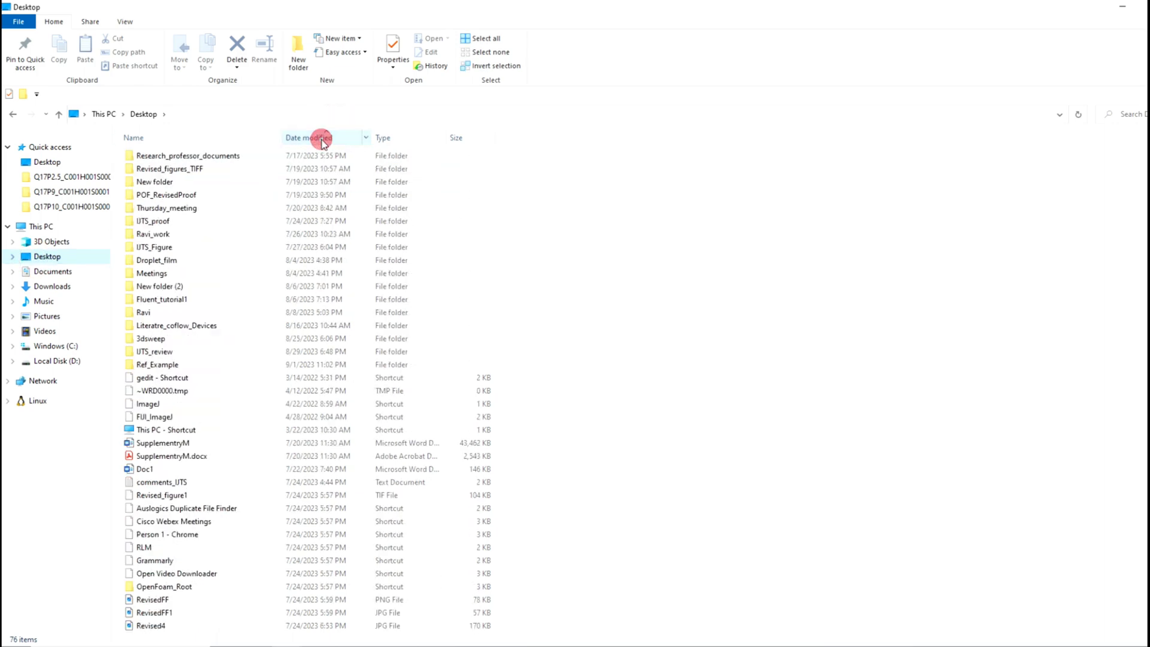
pyautogui.click(321, 140)
pyautogui.scroll(-7, 218, 410)
pyautogui.scroll(-6, 218, 410)
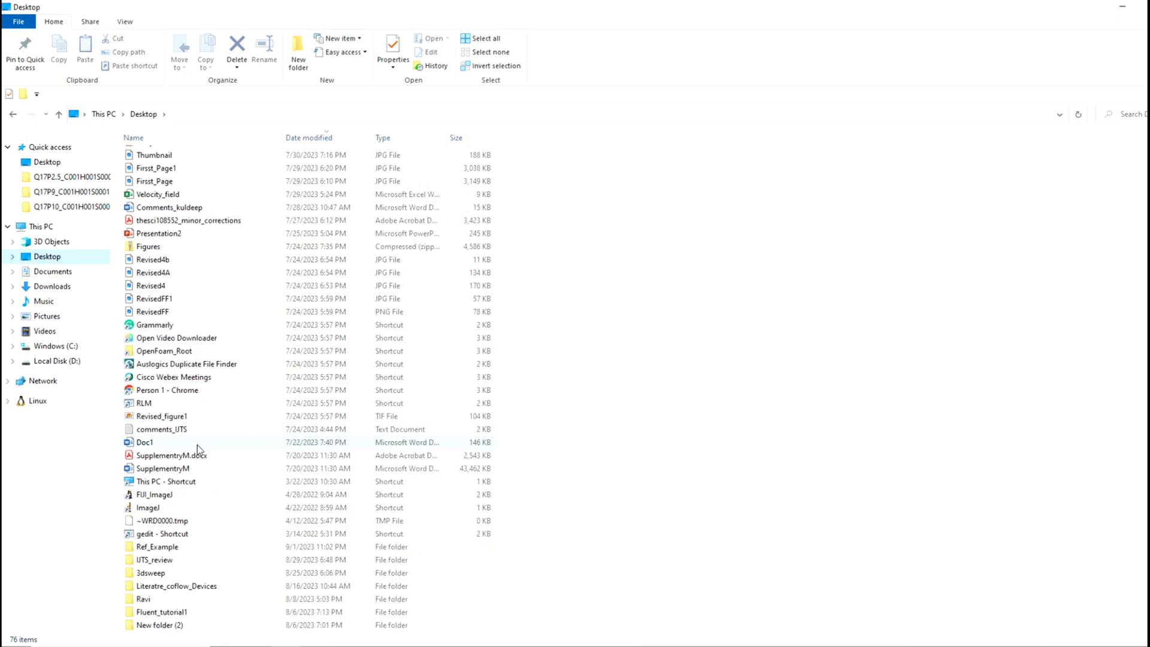
pyautogui.click(144, 418)
pyautogui.doubleClick(144, 417)
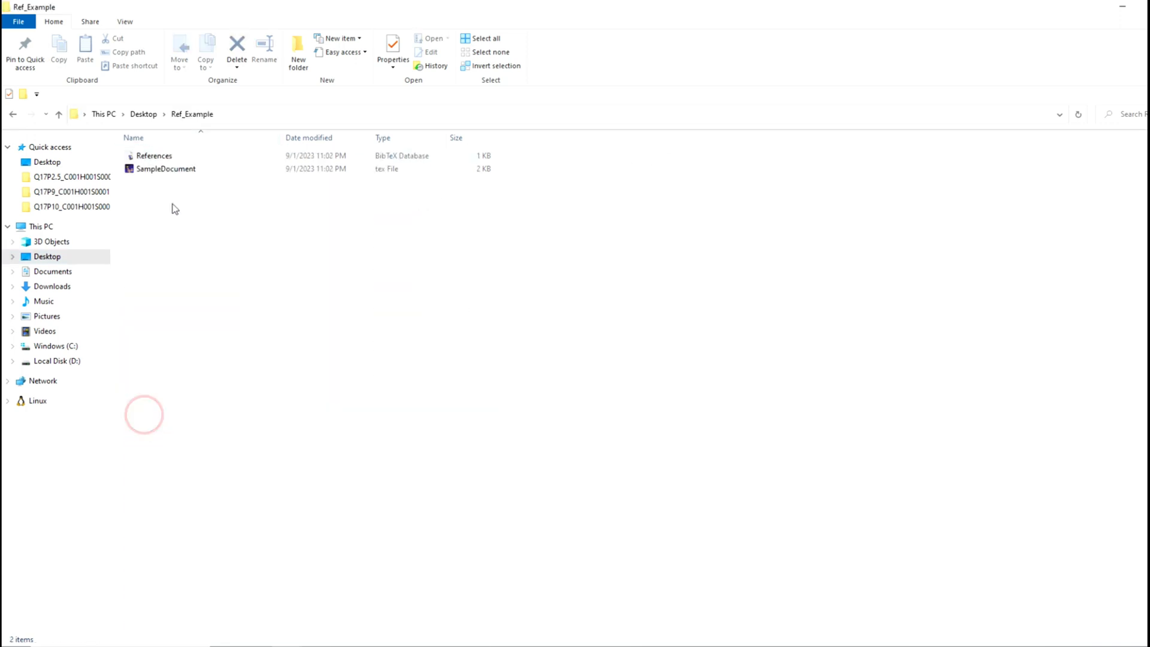
# Step: Copy the name of the References file into the braces of \bibliography in TeXstudio and build the document
pyautogui.click(163, 157)
pyautogui.rightClick(163, 156)
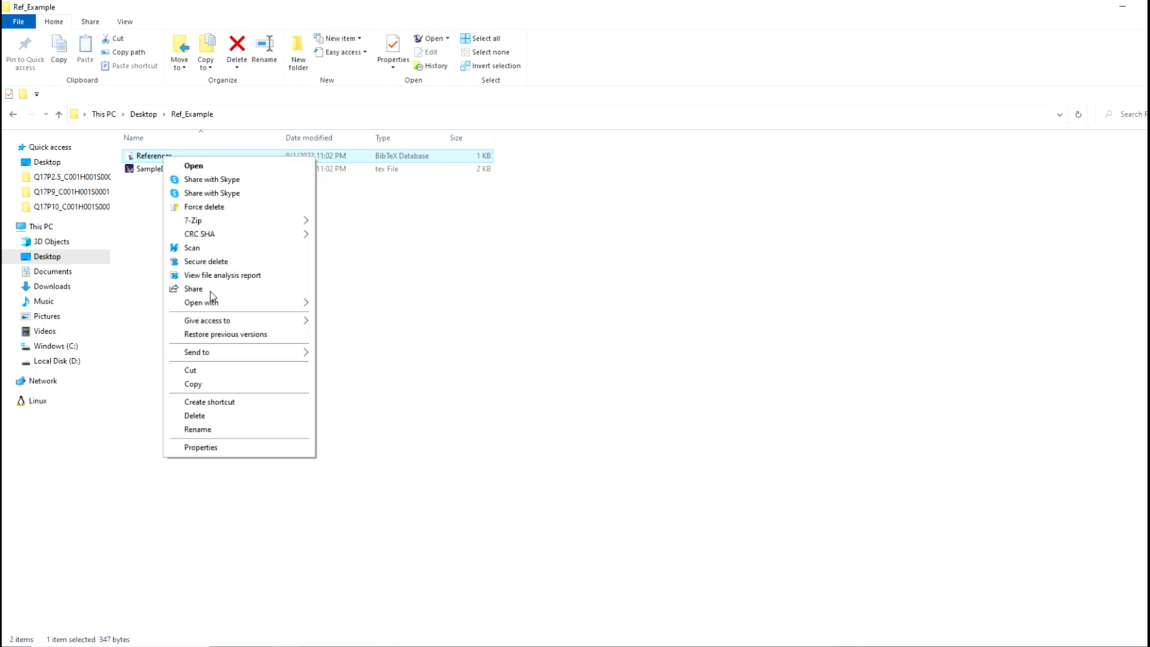
pyautogui.click(210, 429)
pyautogui.hotkey('ctrl', 'c')
pyautogui.click(209, 427)
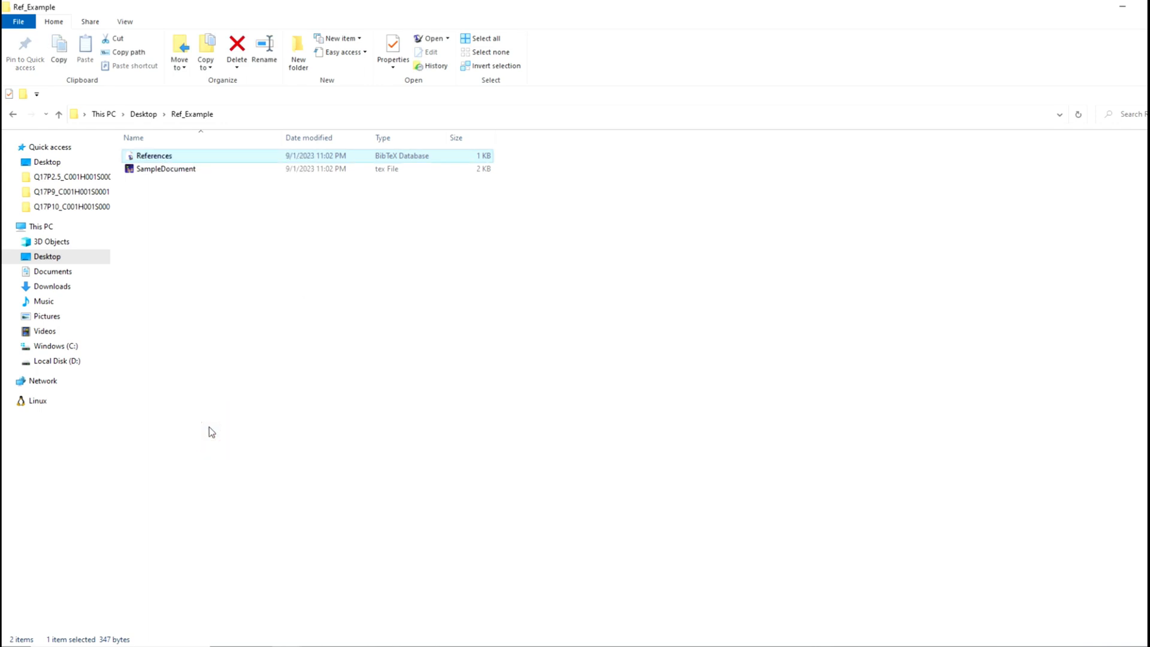
pyautogui.click(513, 646)
pyautogui.hotkey('ctrl', 'v')
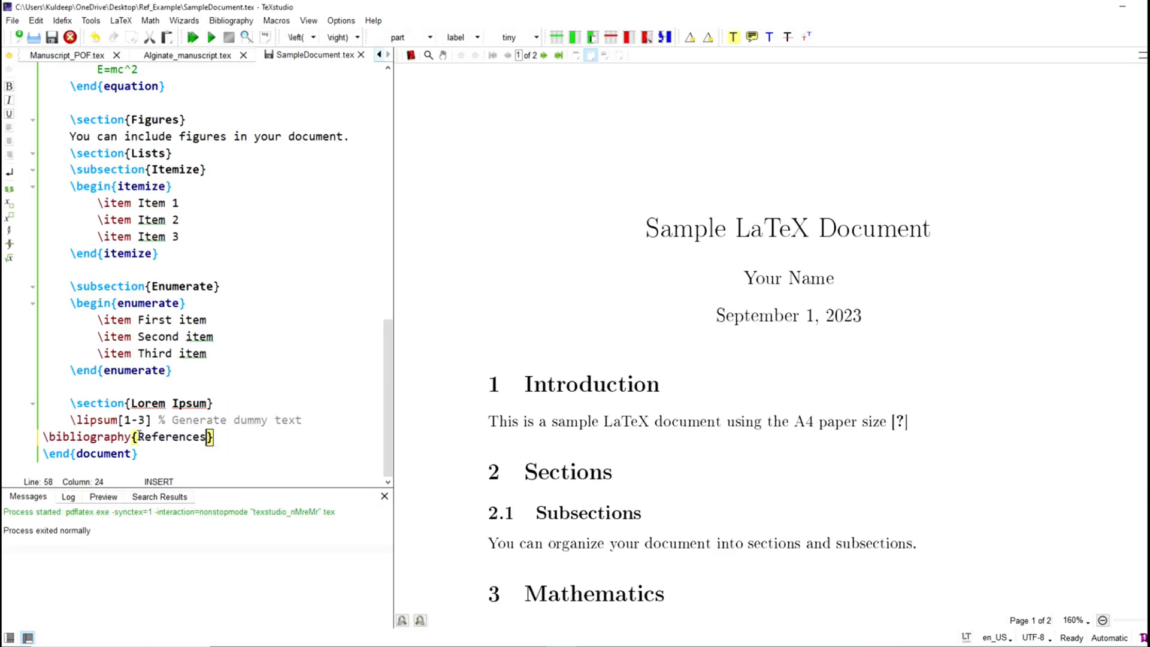
pyautogui.click(219, 432)
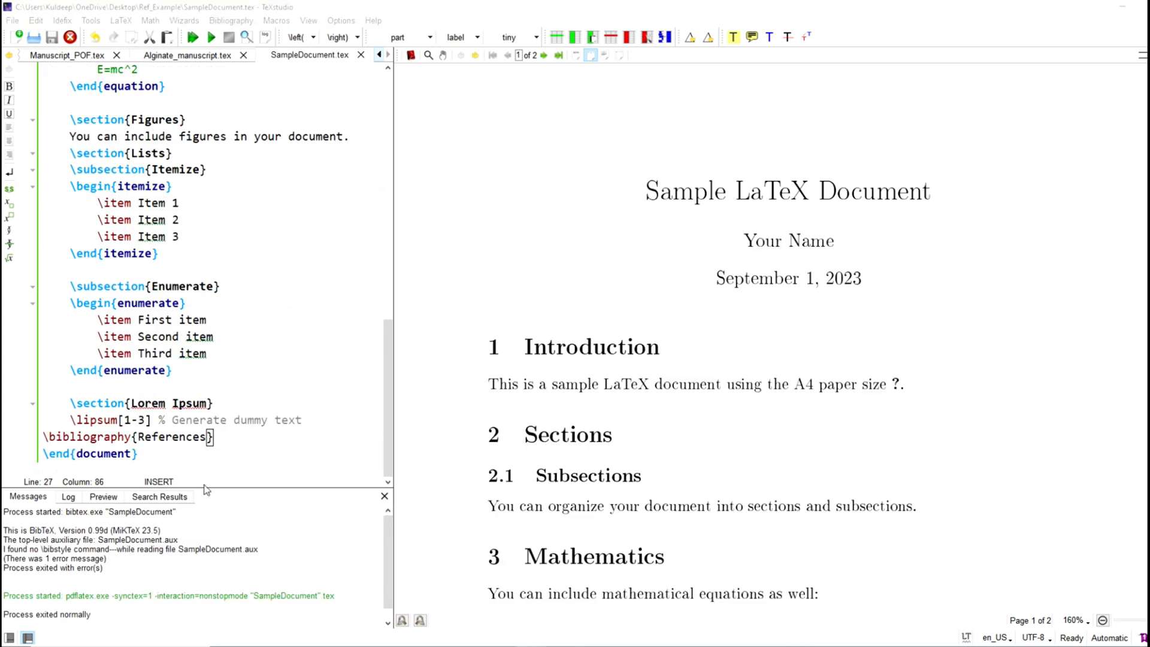
# Step: Add a new line above \bibliography{References} and begin a command with \bibl on it
pyautogui.click(321, 419)
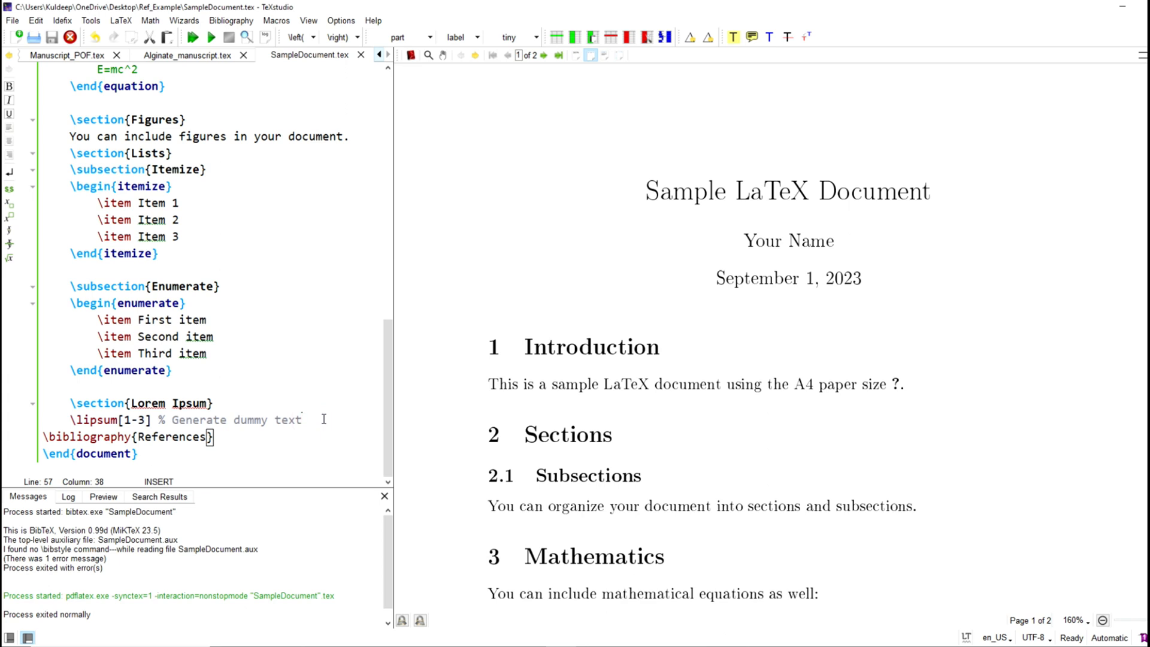
pyautogui.press('Return')
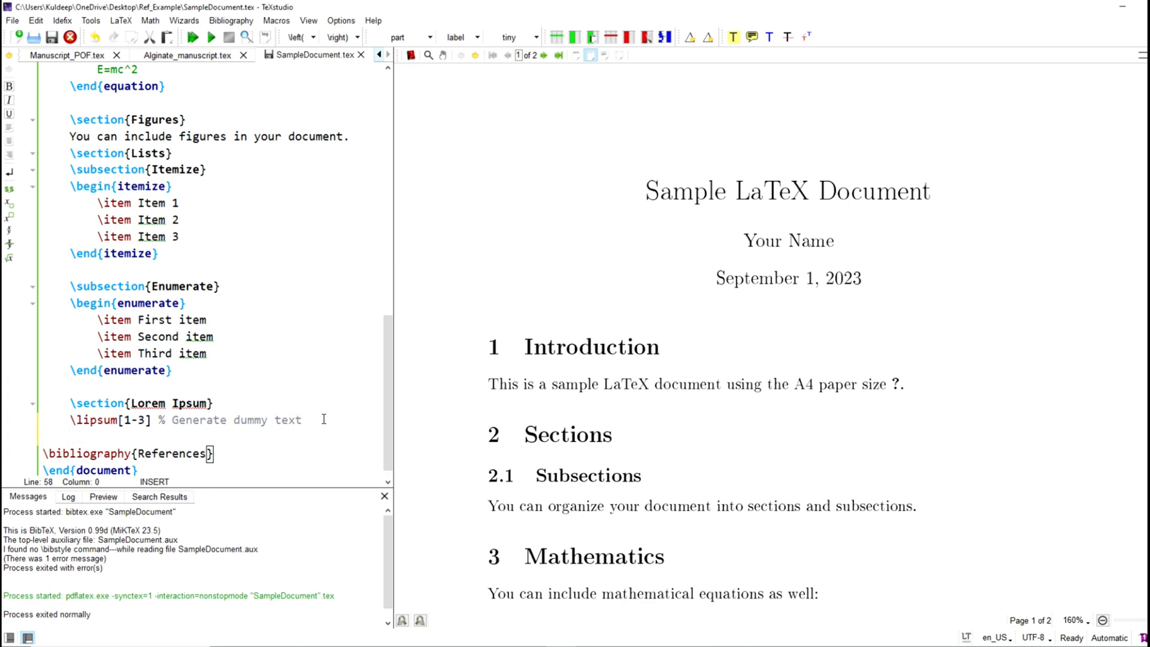
pyautogui.write('\\bibl')
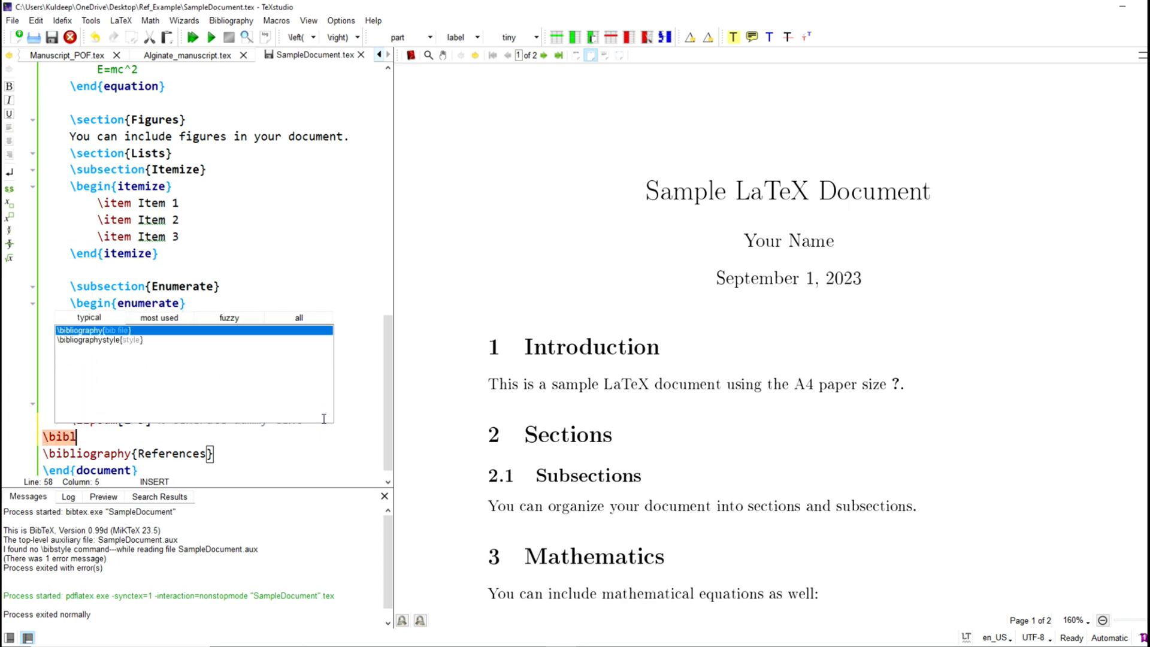
pyautogui.write('ography')
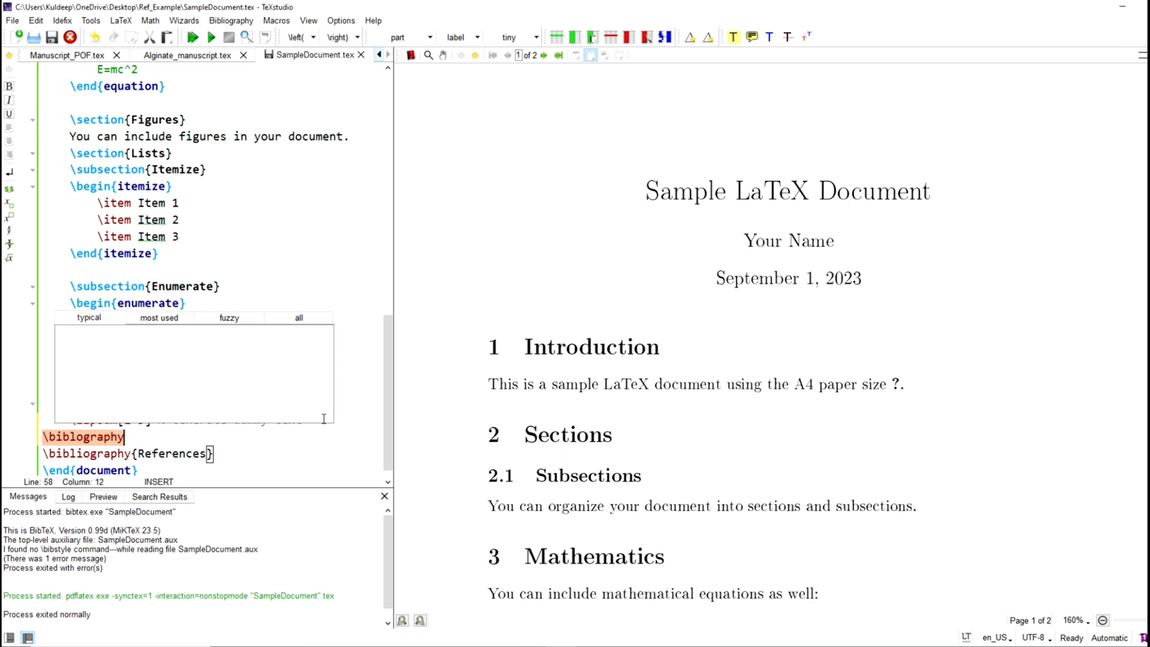
pyautogui.press('BackSpace')
pyautogui.press('BackSpace')
pyautogui.press('BackSpace')
pyautogui.press('BackSpace')
pyautogui.press('BackSpace')
pyautogui.press('BackSpace')
pyautogui.press('BackSpace')
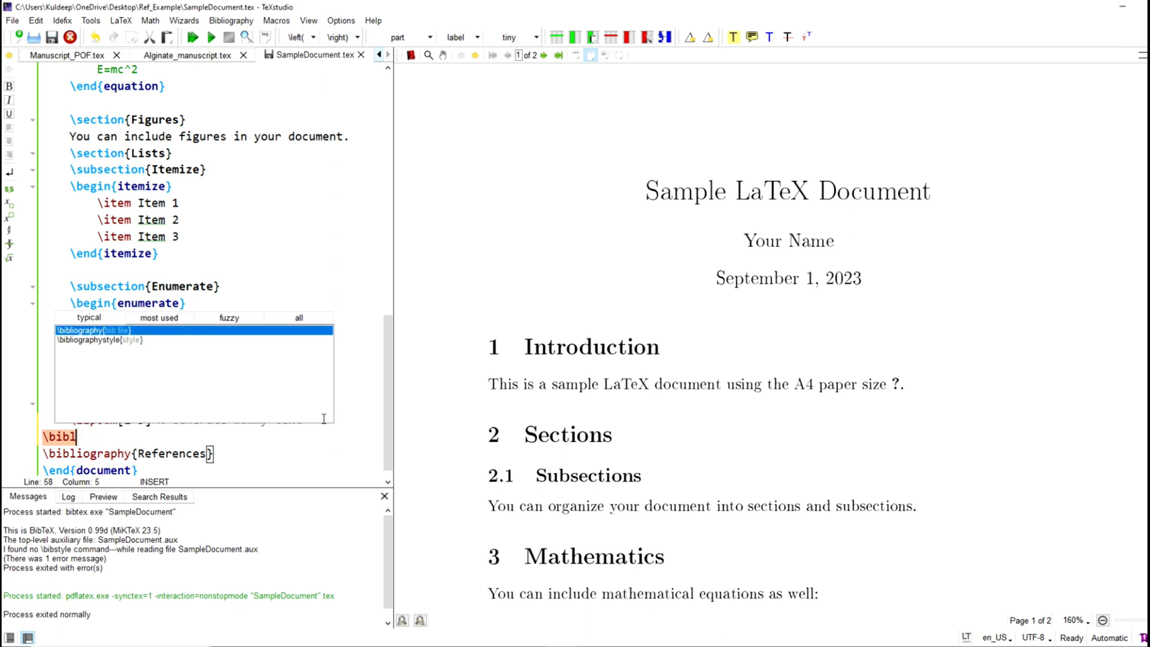
# Step: Complete the command with the suggested \bibliographystyle and set its style to plainnat
pyautogui.doubleClick(169, 340)
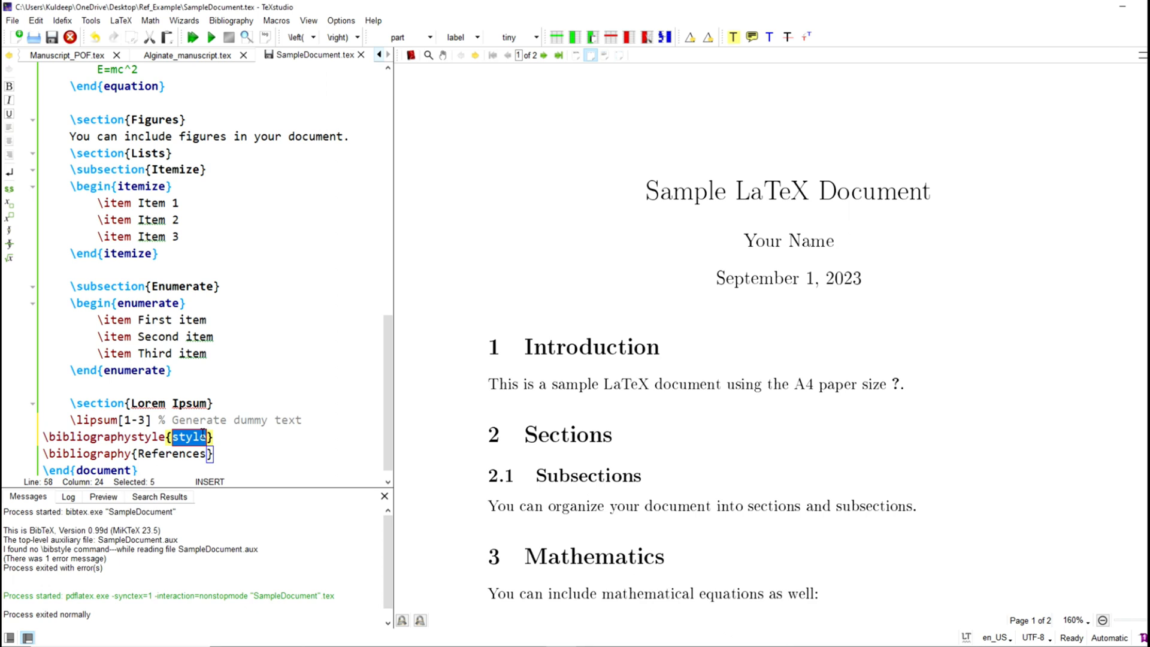
pyautogui.write('pl')
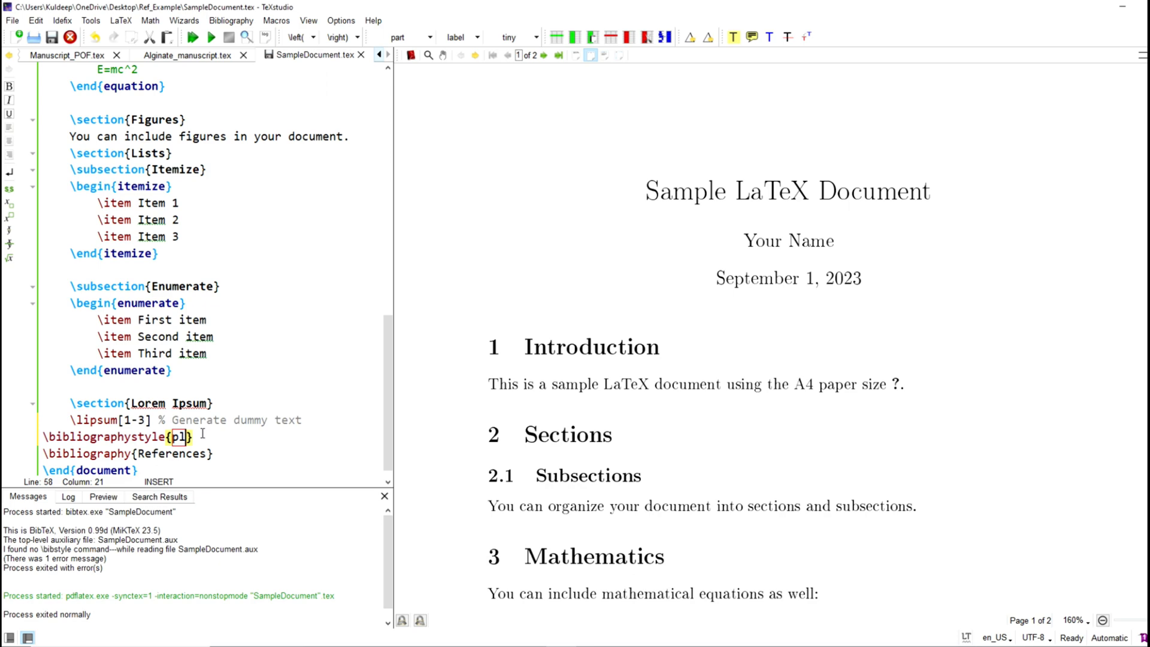
pyautogui.write('ainnat')
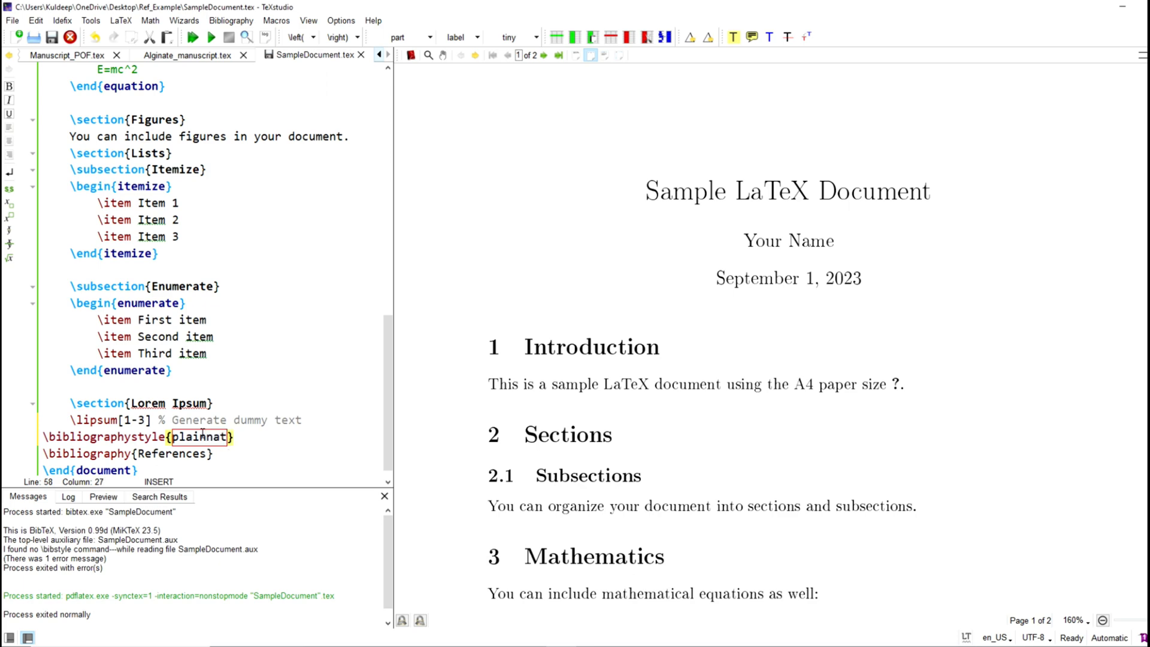
pyautogui.press('Right')
# Step: Highlight the missing \bibstyle message in the build output, deselect it, and build and view the document again
pyautogui.moveTo(8, 550); pyautogui.dragTo(283, 550)
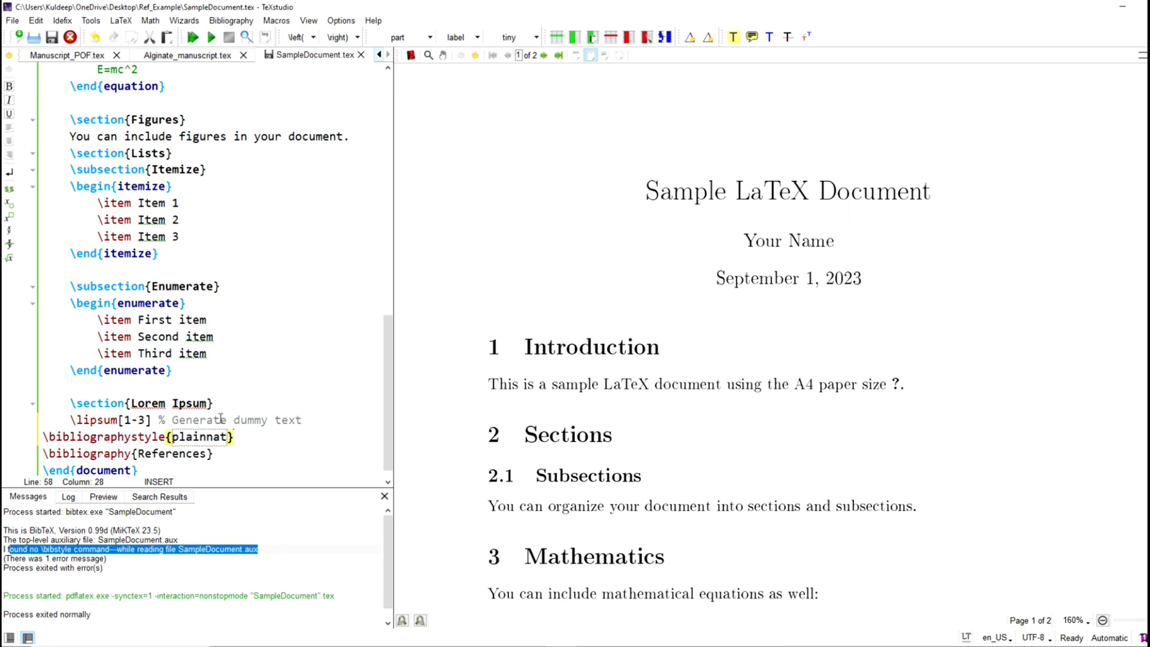
pyautogui.click(255, 435)
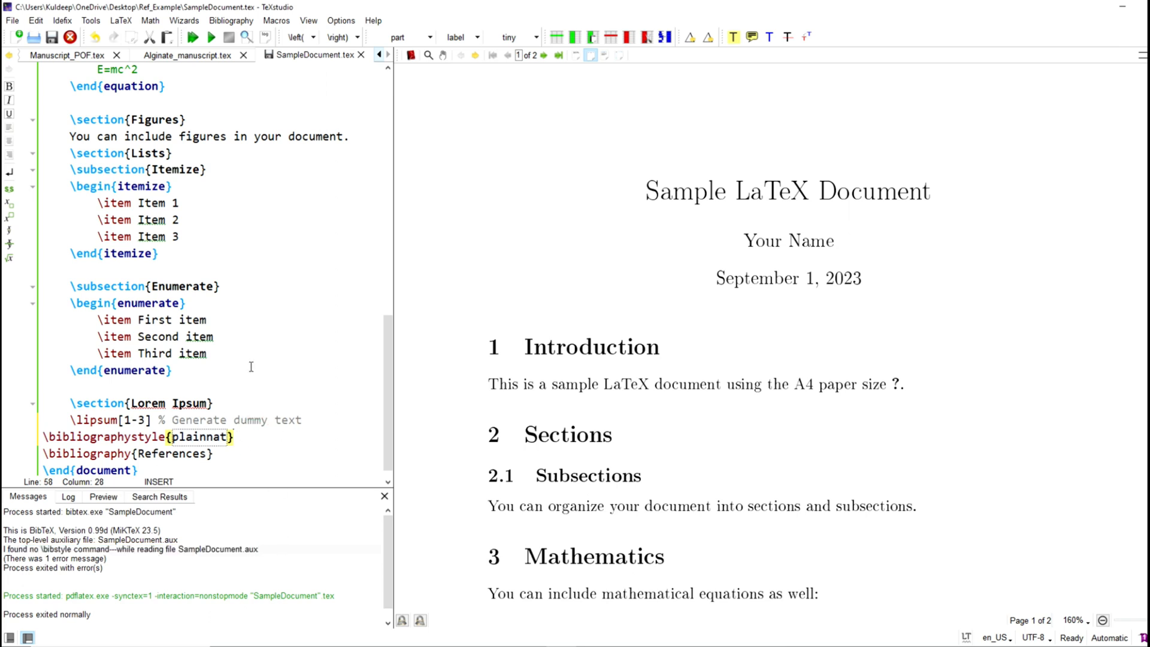
pyautogui.click(194, 38)
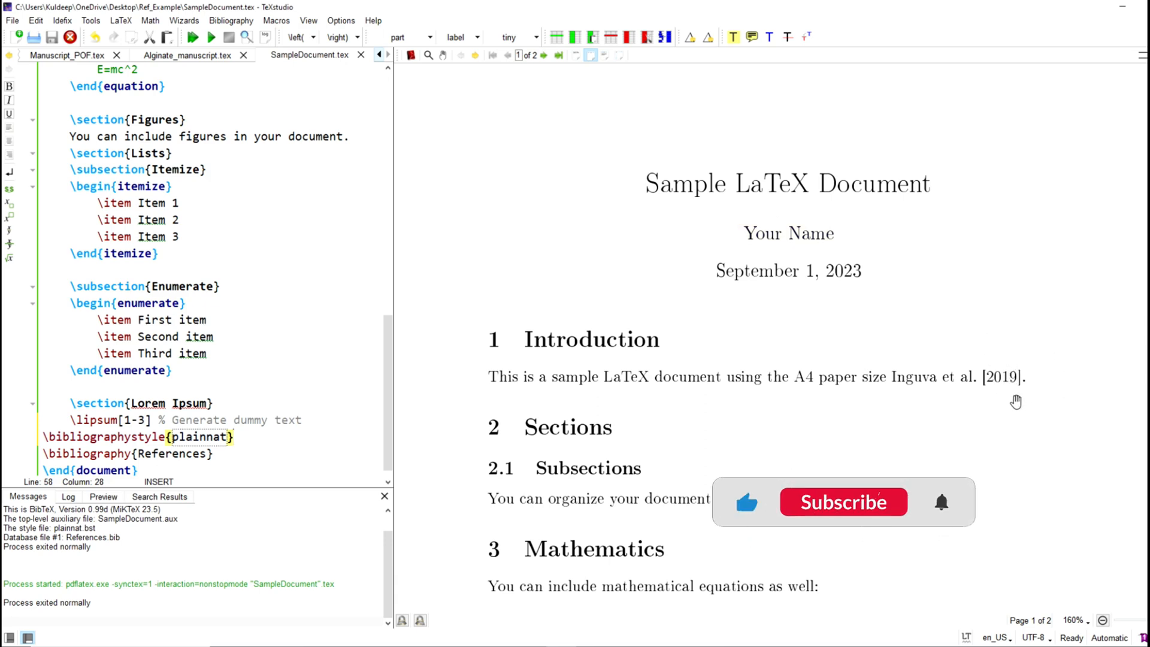
# Step: Check the References section at the end of the PDF preview and return to the first page
pyautogui.scroll(-10, 1001, 403)
pyautogui.scroll(-10, 924, 482)
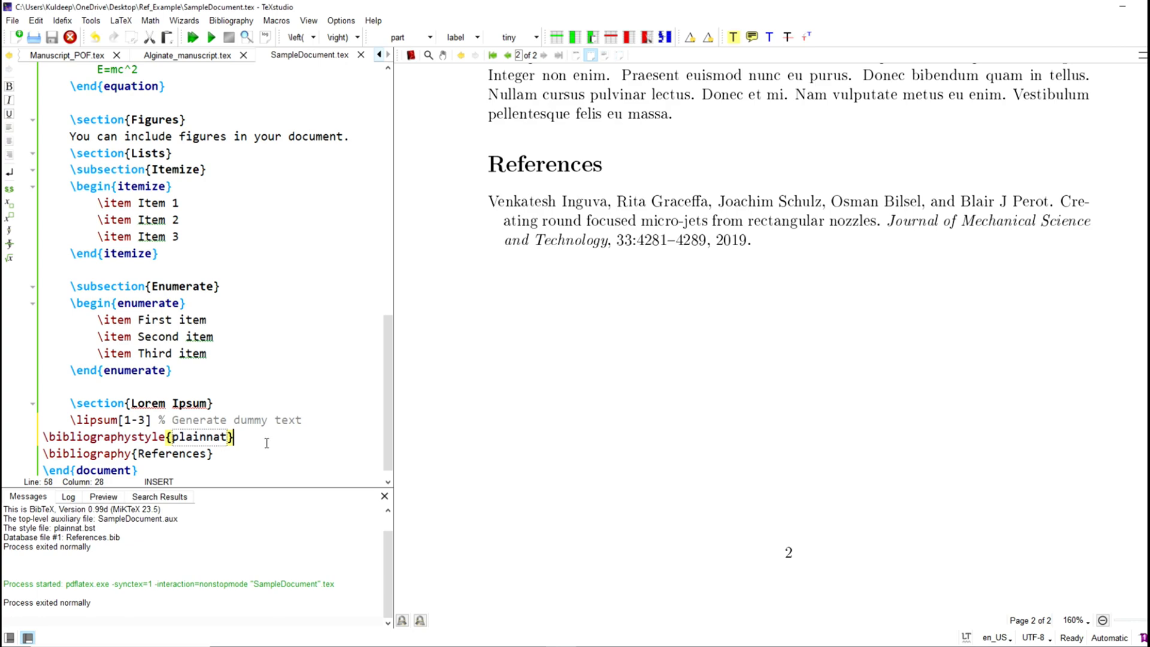
pyautogui.scroll(5, 776, 338)
pyautogui.scroll(20, 776, 337)
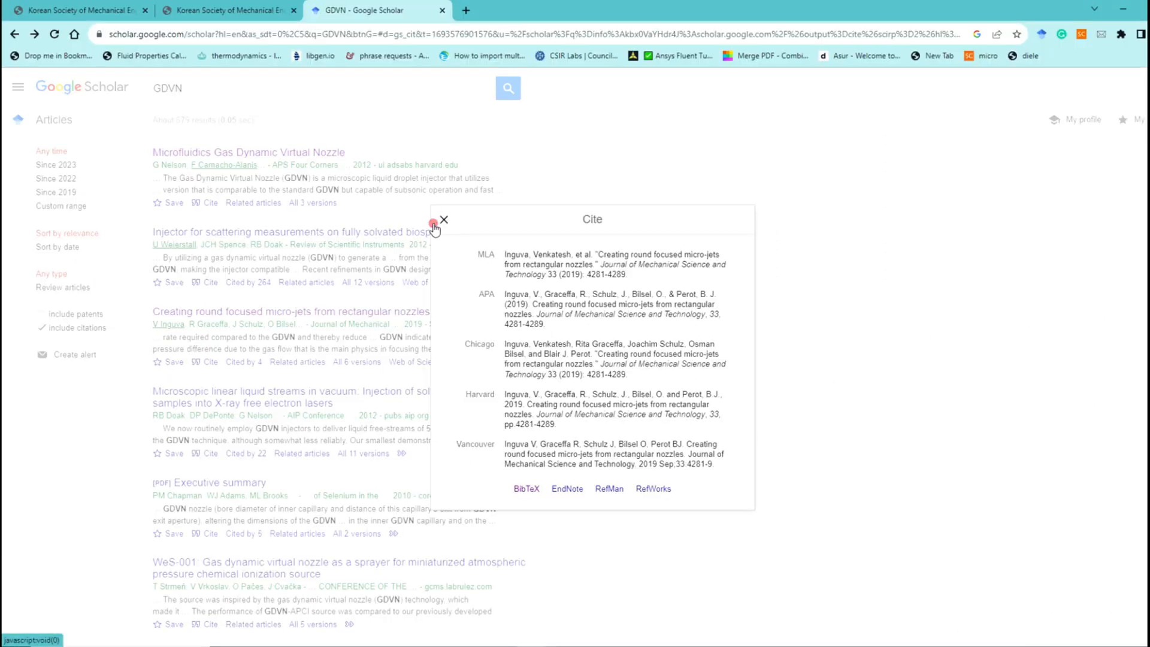
# Step: Close the open citation in Google Scholar and copy the BibTeX entry of the WeS-001 gas dynamic virtual nozzle paper
pyautogui.click(439, 221)
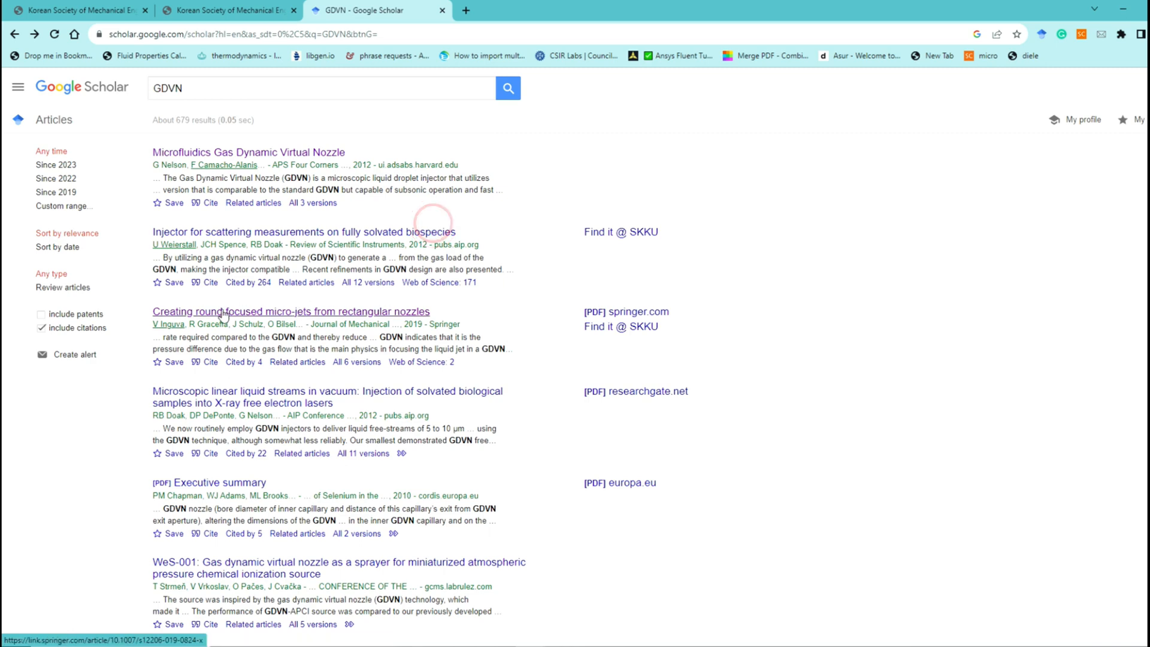
pyautogui.scroll(-3, 275, 476)
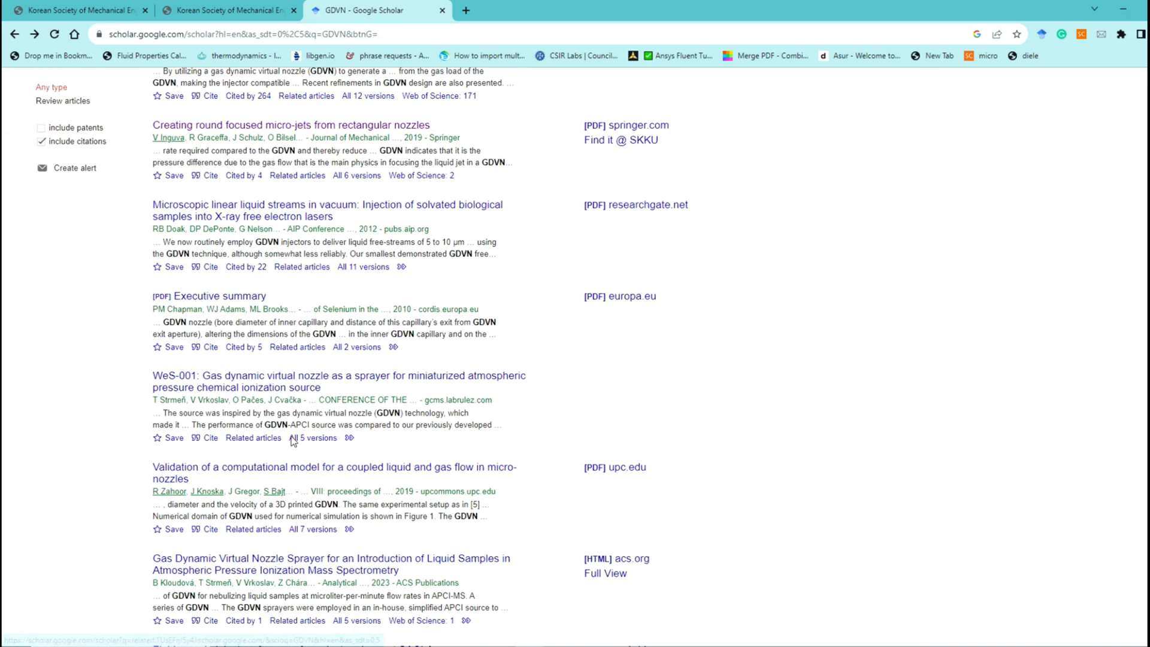
pyautogui.click(211, 438)
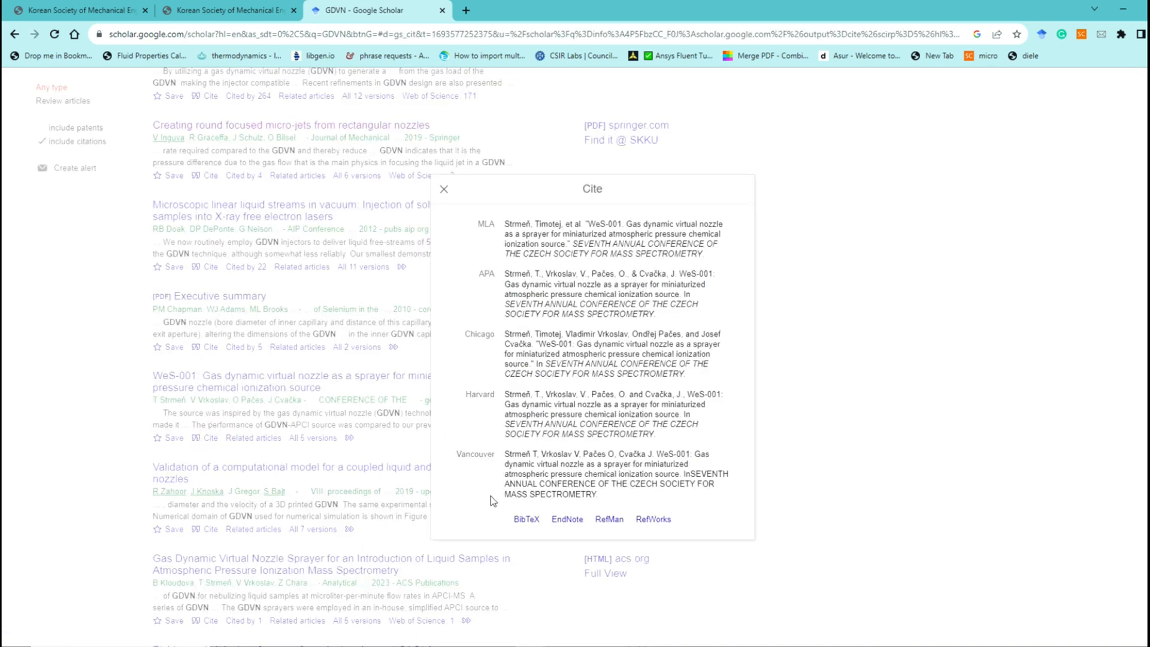
pyautogui.click(523, 520)
pyautogui.tripleClick(24, 119)
pyautogui.hotkey('ctrl', 'c')
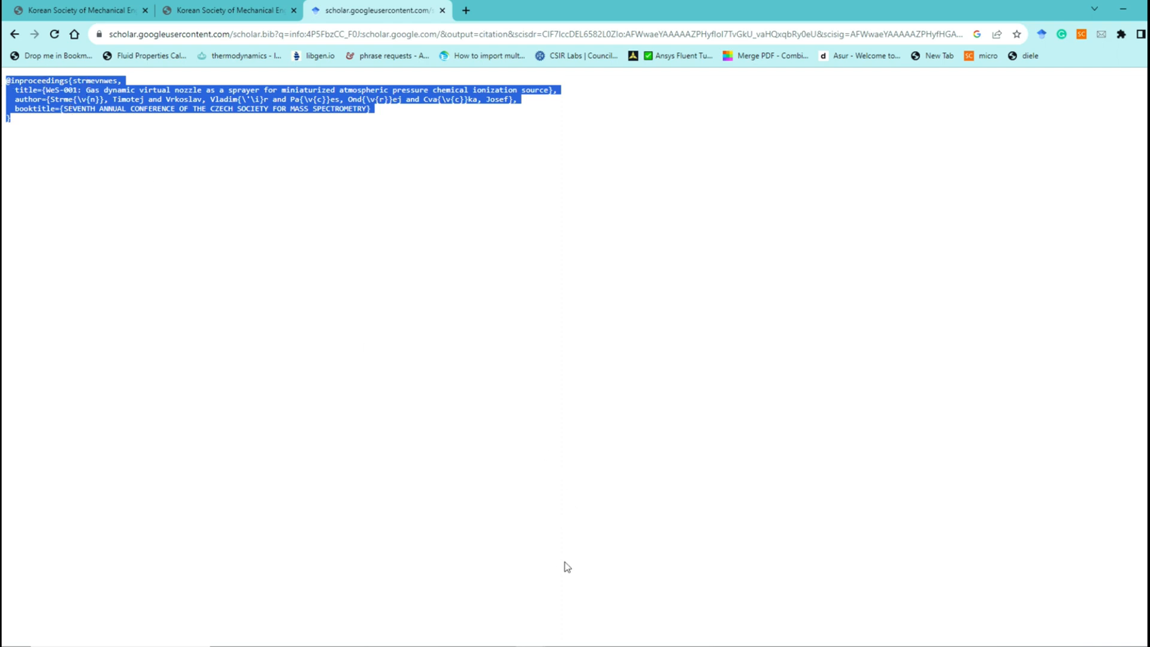
# Step: Switch to the Ref_Example folder in File Explorer and open the References BibTeX database in TeXworks
pyautogui.moveTo(562, 646)
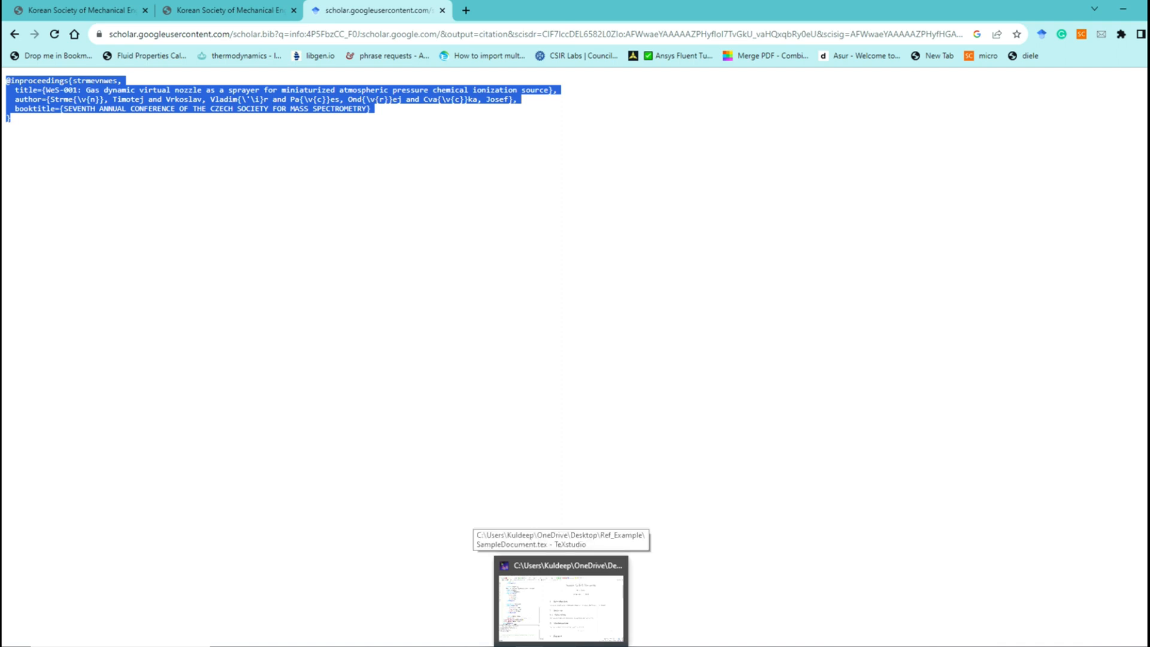
pyautogui.click(286, 646)
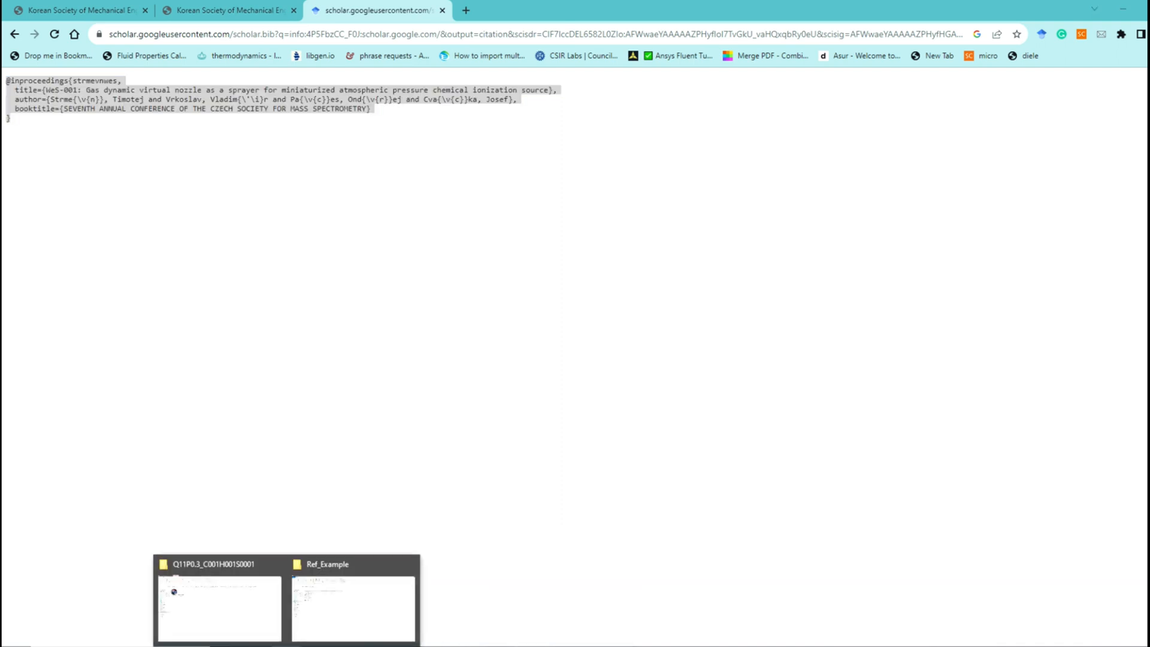
pyautogui.click(336, 614)
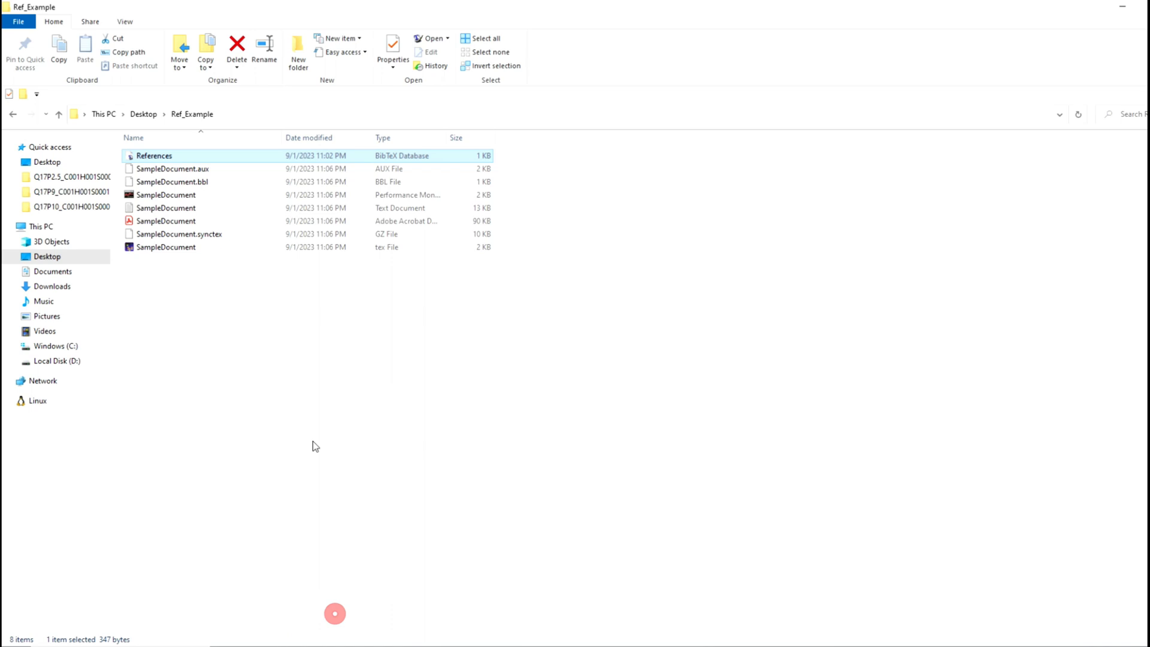
pyautogui.rightClick(181, 159)
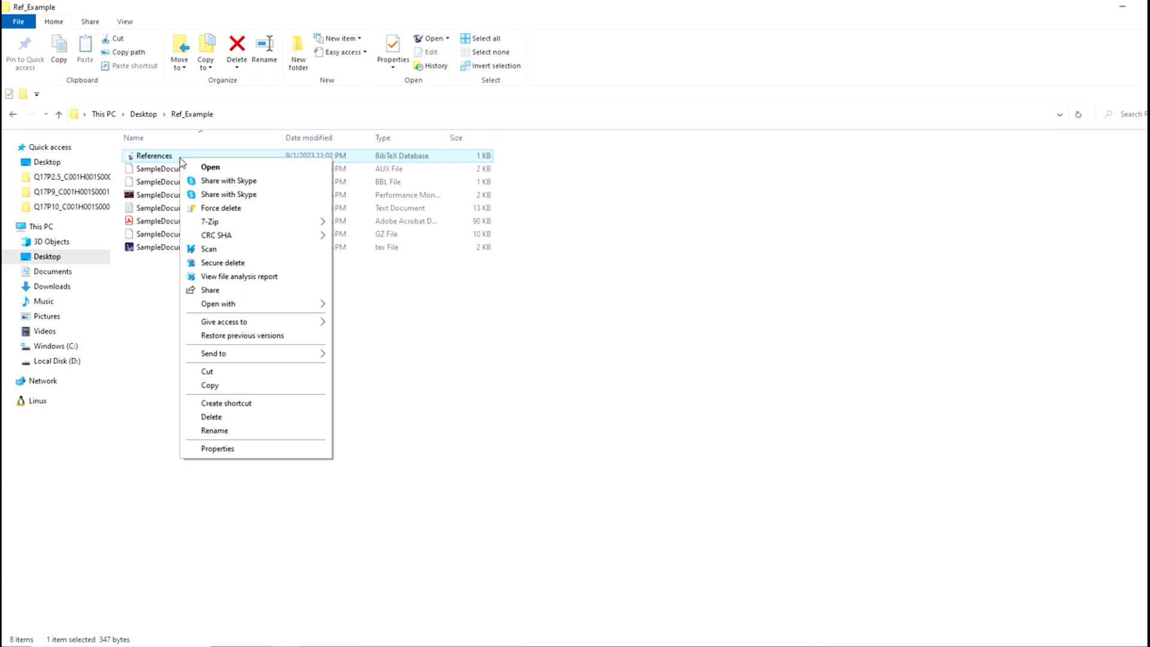
pyautogui.moveTo(229, 303)
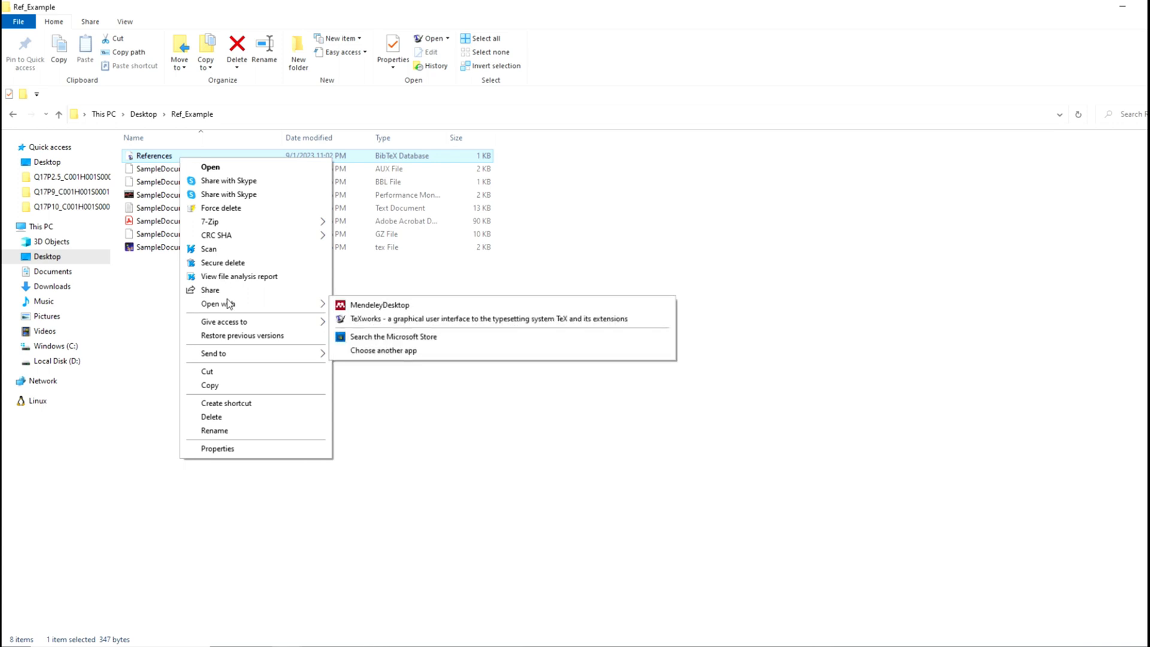
pyautogui.doubleClick(225, 169)
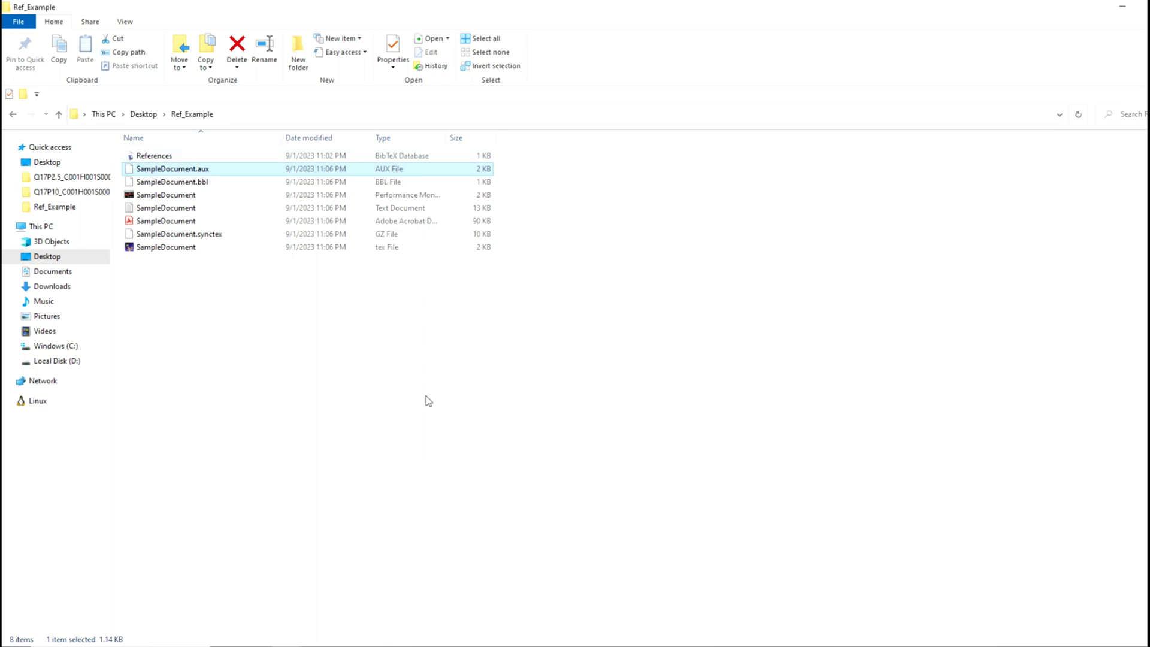
pyautogui.doubleClick(154, 156)
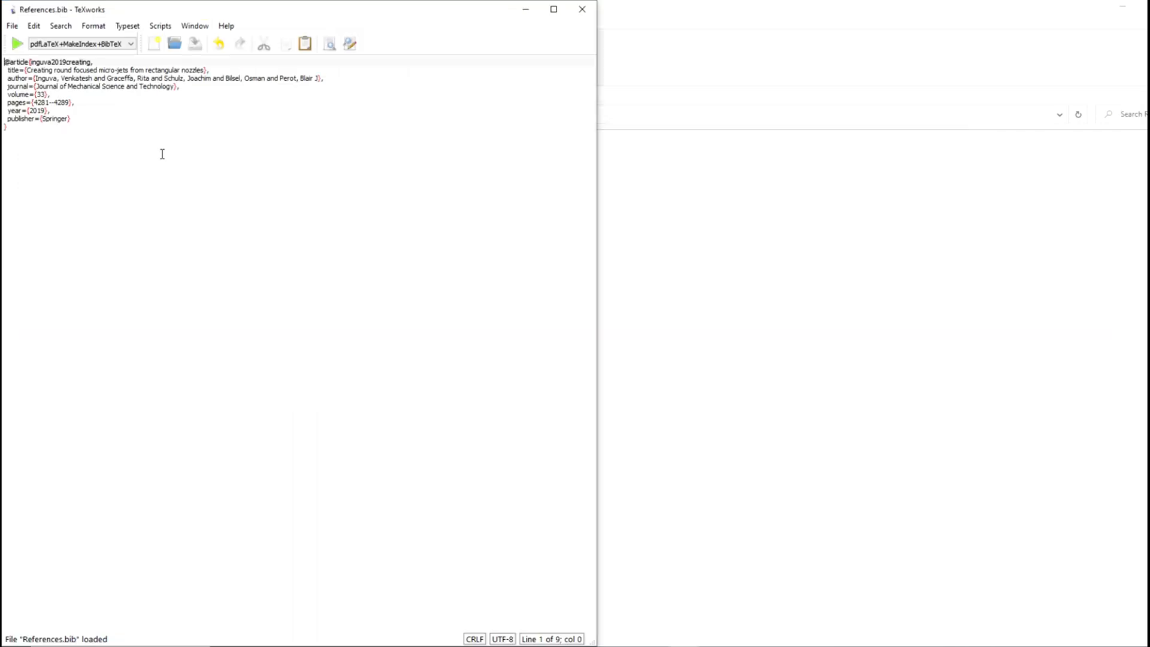
# Step: Paste the copied WeS-001 BibTeX entry below the existing article entry in References.bib, leaving a blank line between them
pyautogui.click(24, 132)
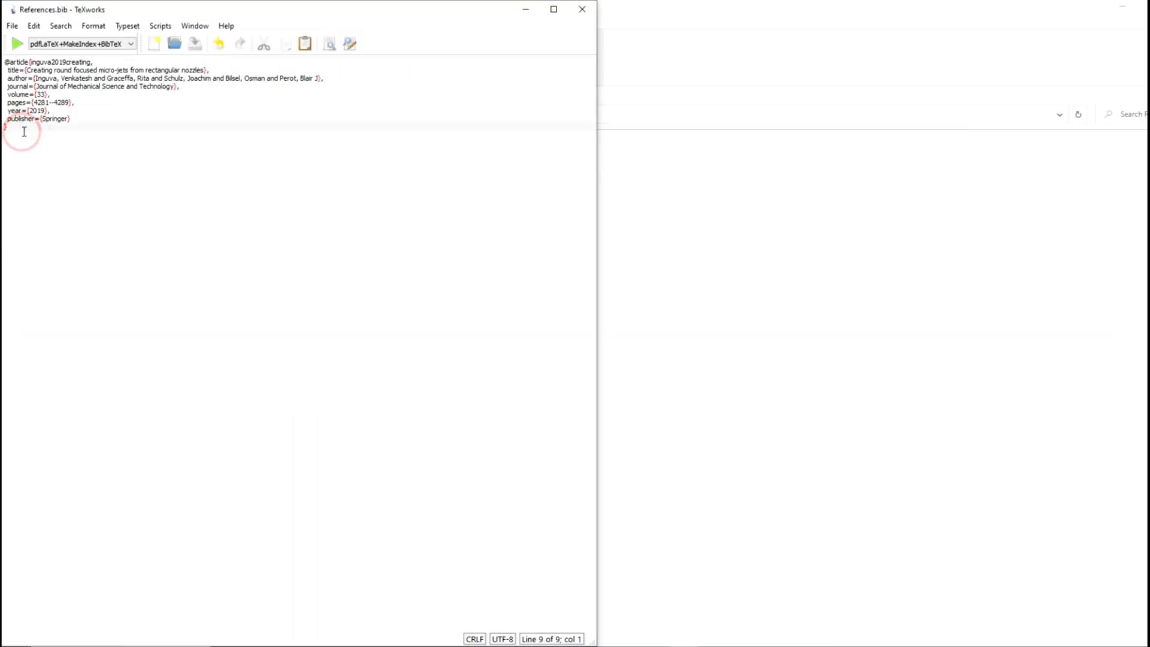
pyautogui.press('Return')
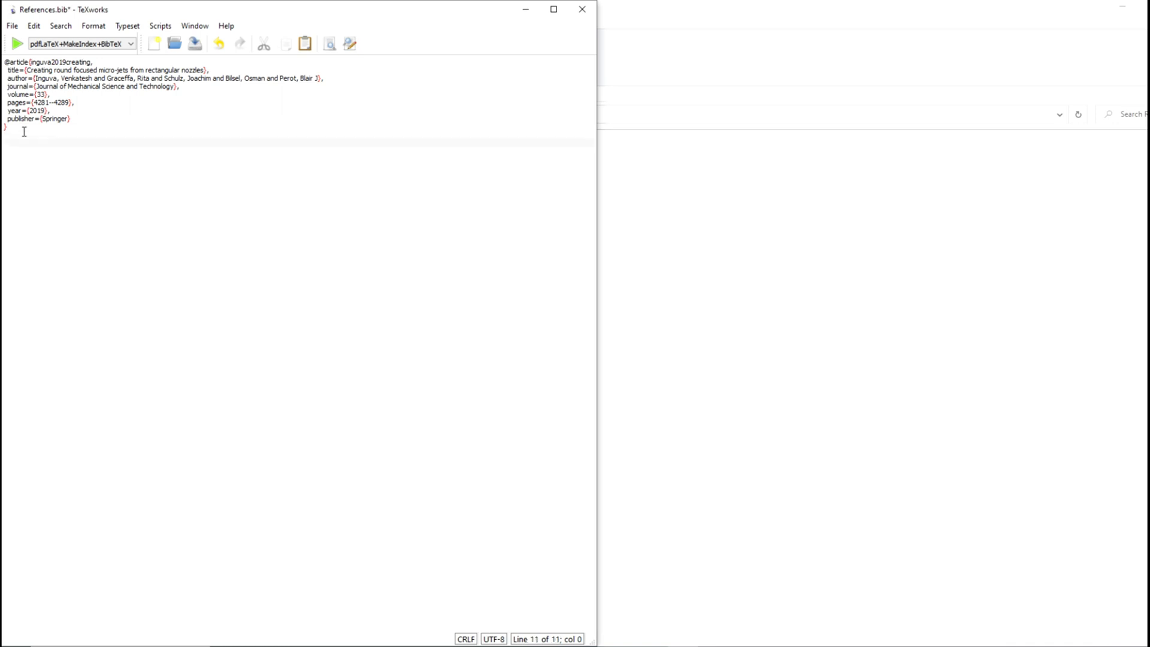
pyautogui.hotkey('ctrl', 'v')
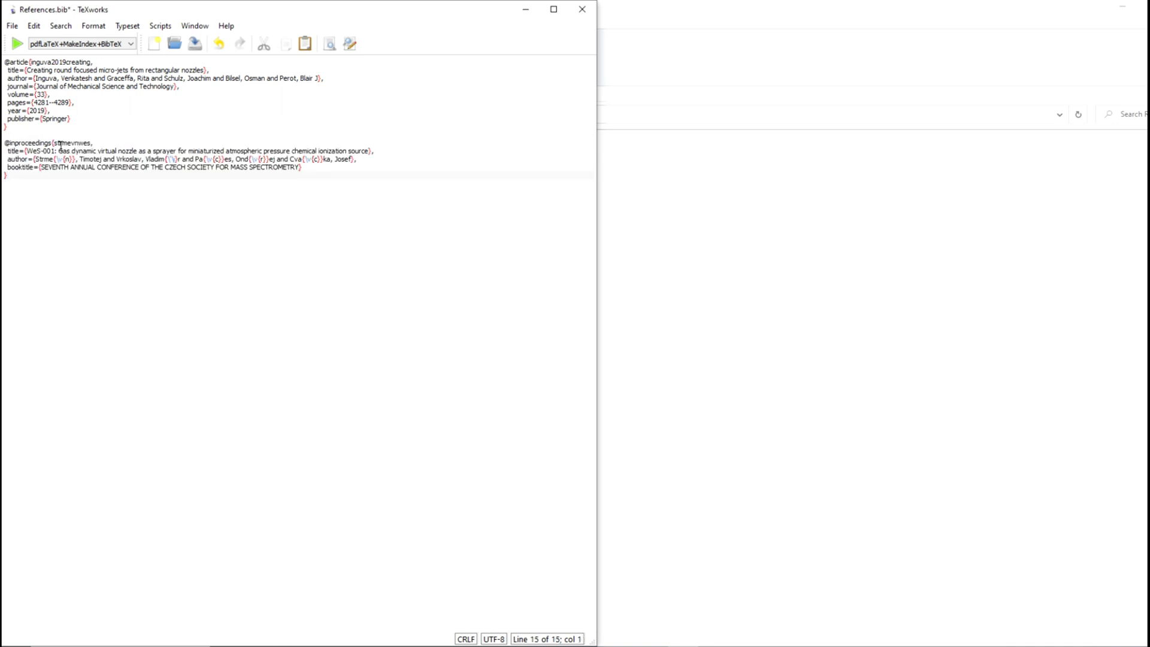
# Step: Highlight the new entry's citation key strmevnwes, deselect it, and save References.bib
pyautogui.doubleClick(52, 140)
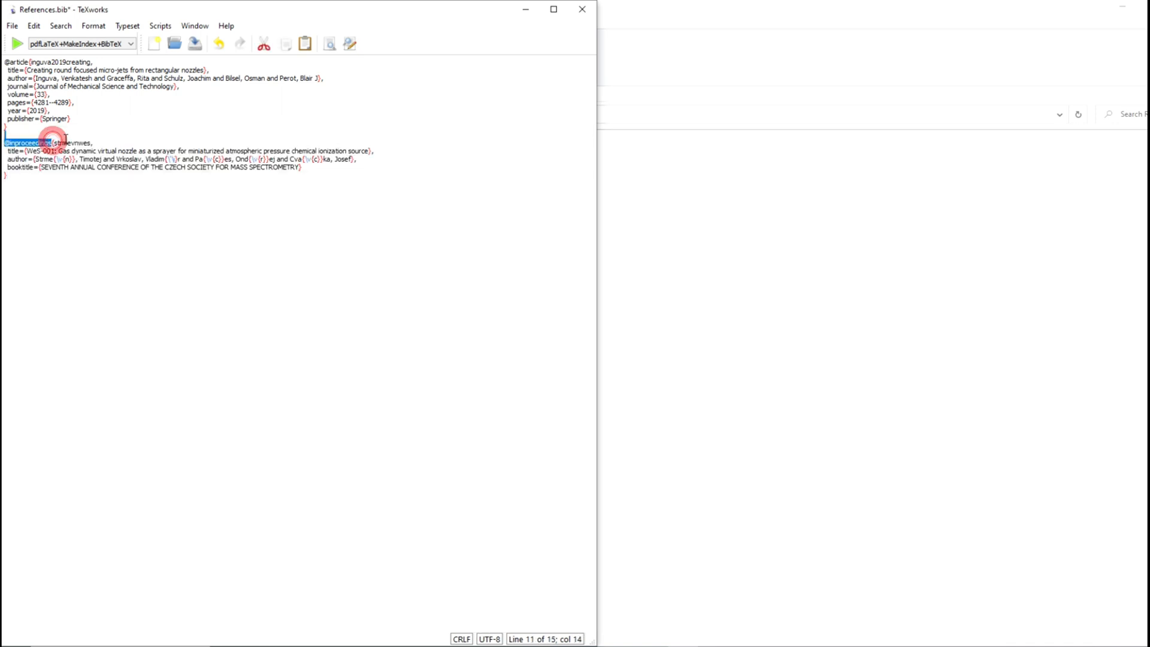
pyautogui.click(56, 142)
pyautogui.moveTo(56, 142); pyautogui.dragTo(85, 140)
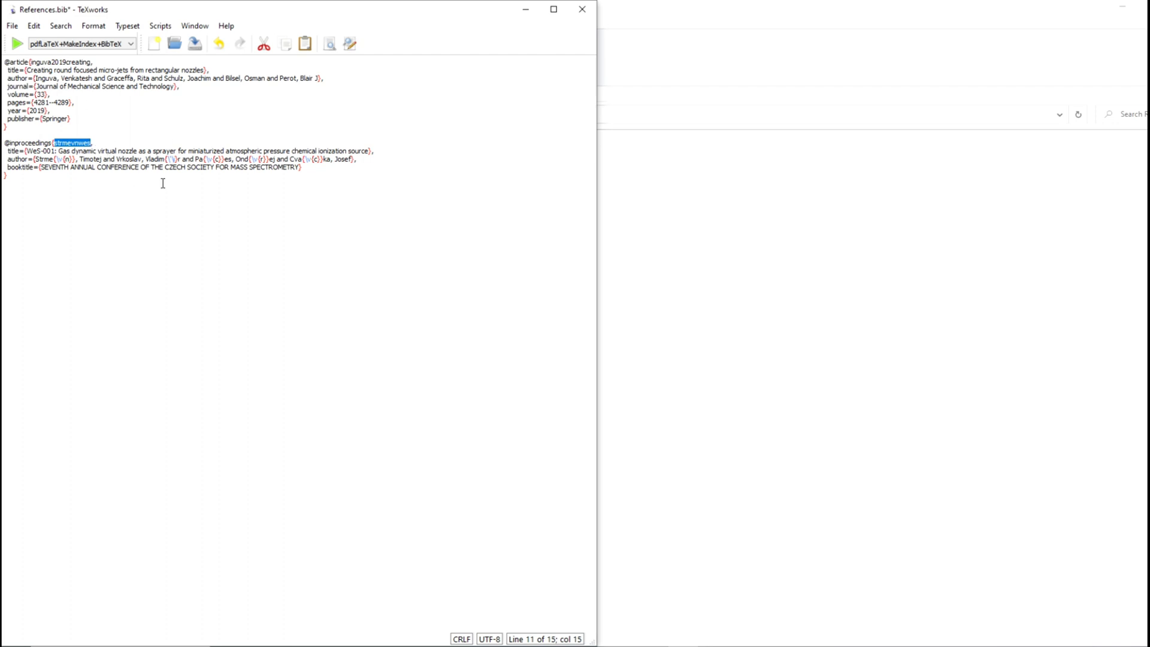
pyautogui.click(285, 184)
pyautogui.hotkey('ctrl', 's')
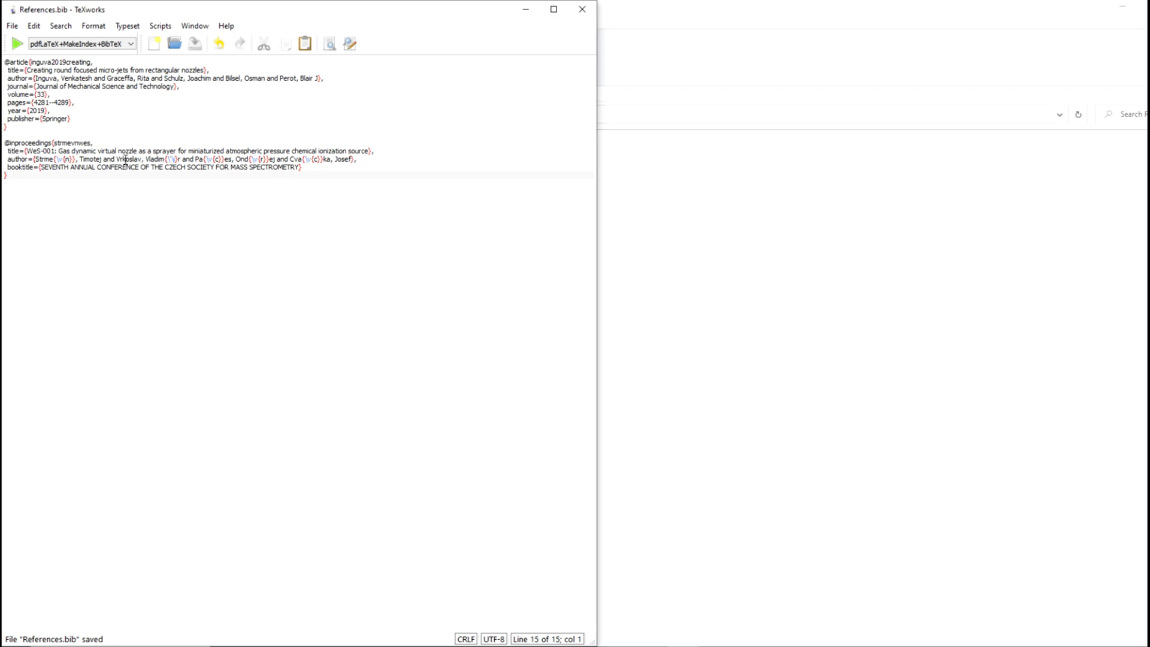
# Step: Return to SampleDocument.tex in TeXstudio and add "This is the secodn reference" after the first citation in the Introduction
pyautogui.click(784, 193)
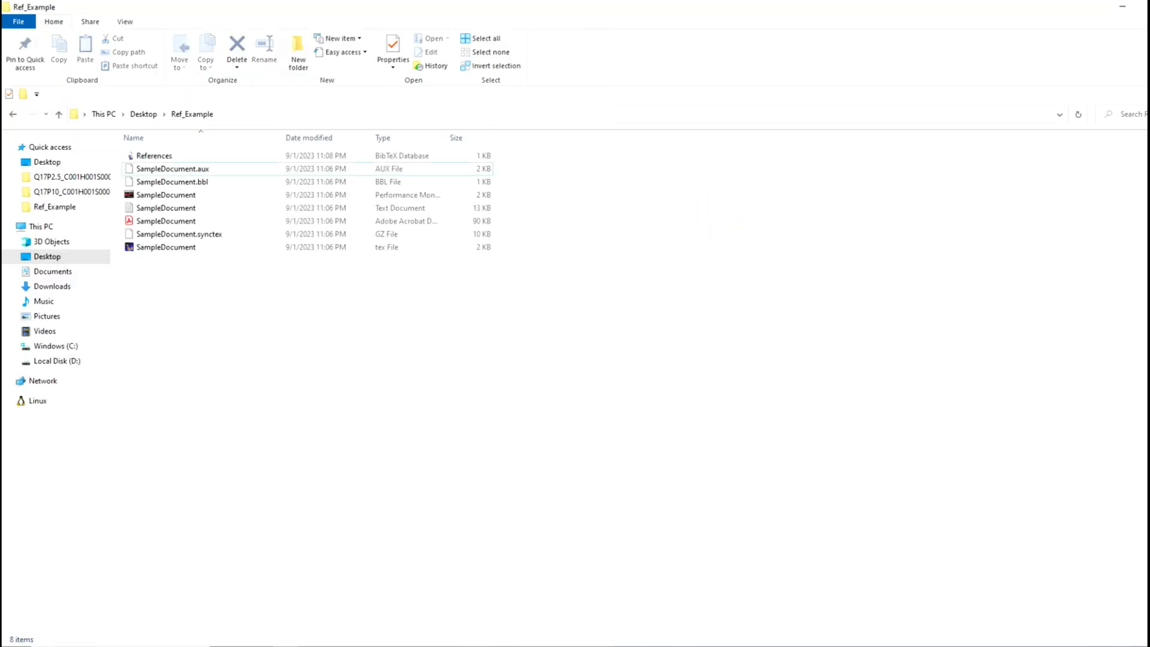
pyautogui.hotkey('alt', 'Tab')
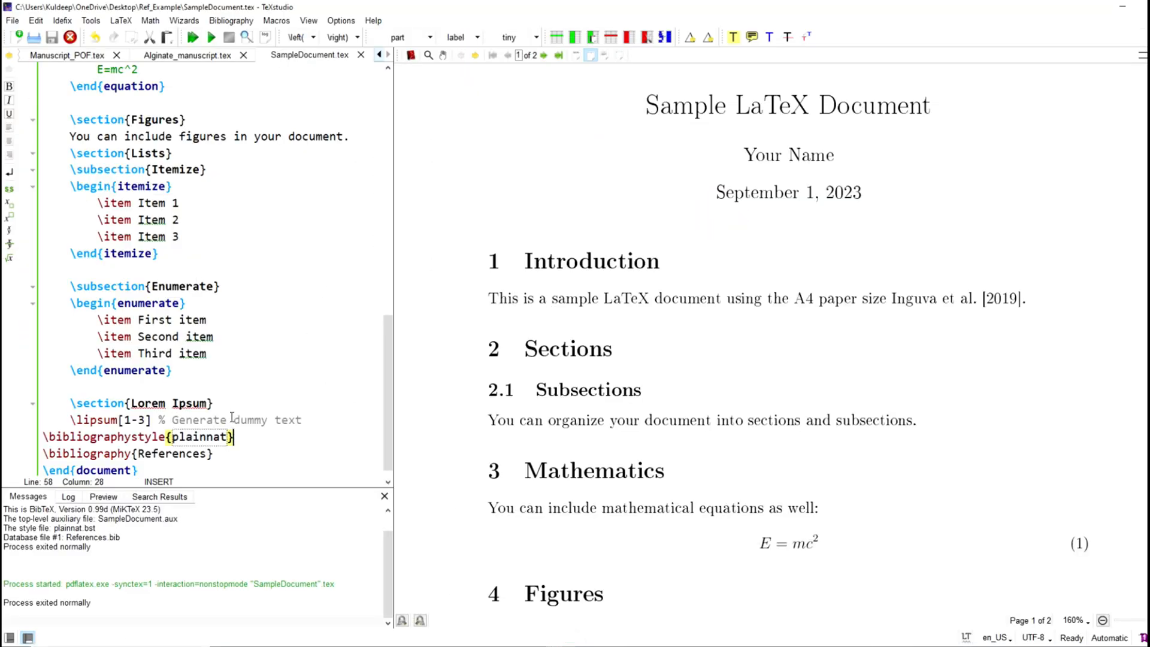
pyautogui.scroll(8, 322, 286)
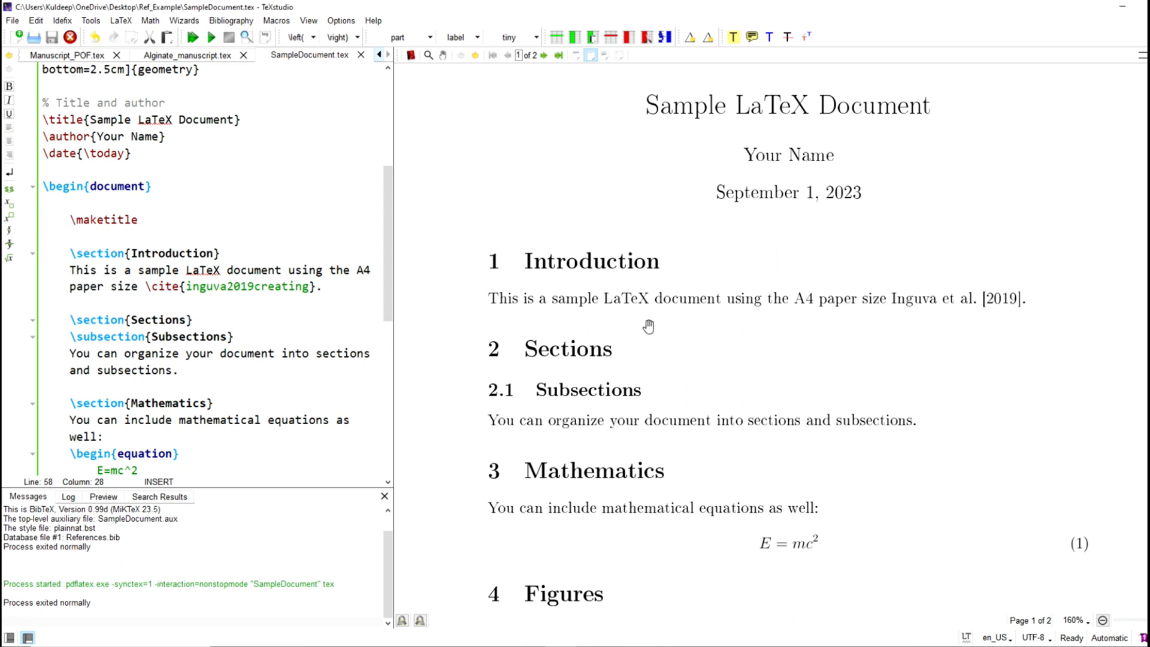
pyautogui.keyDown('ctrl'); pyautogui.click(659, 304); pyautogui.keyUp('ctrl')
pyautogui.click(329, 285)
pyautogui.write('This is the secodn reference ')
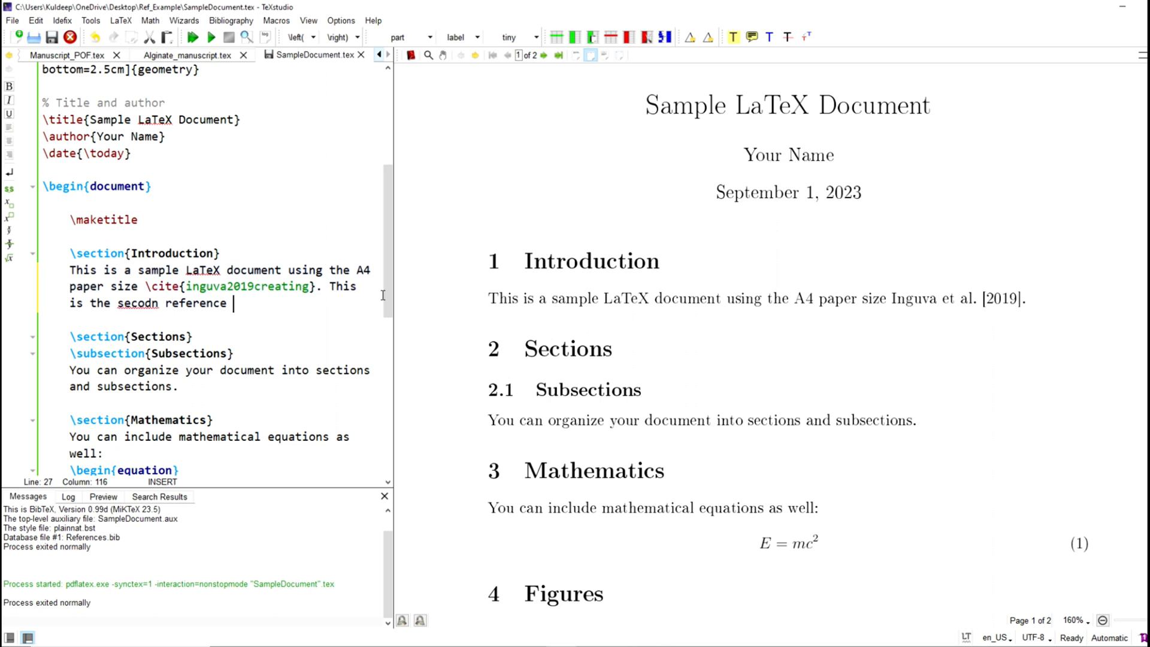
# Step: Complete the new sentence with the citation \cite{strmevnwes} and a full stop
pyautogui.write('\\cite')
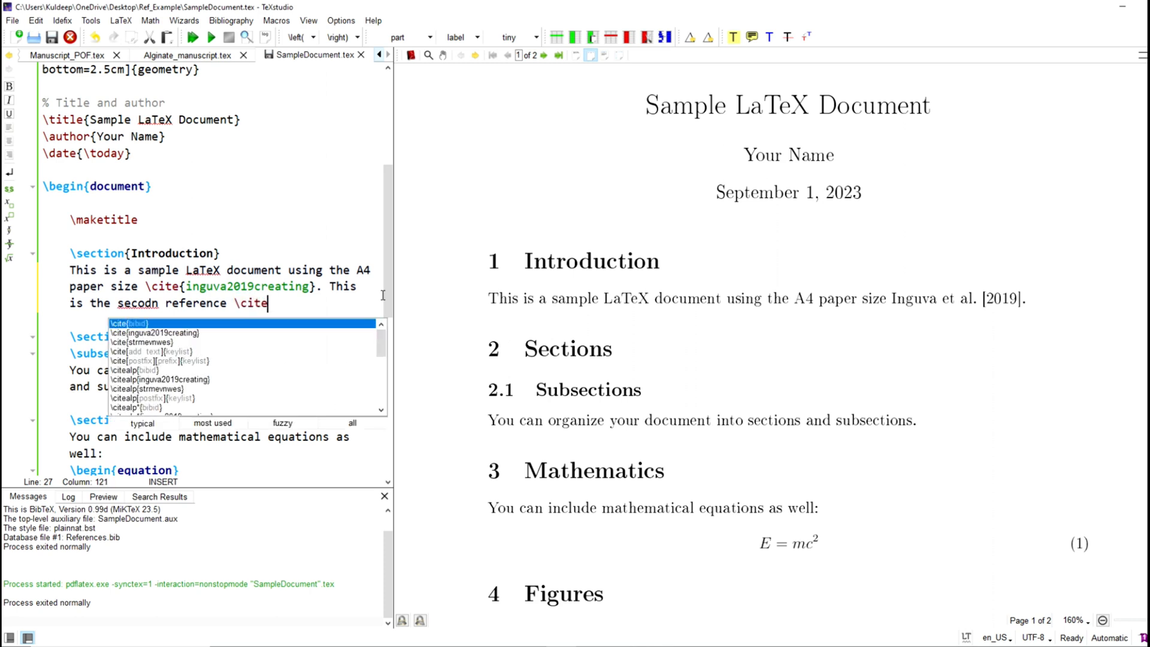
pyautogui.write('{strmevnwes')
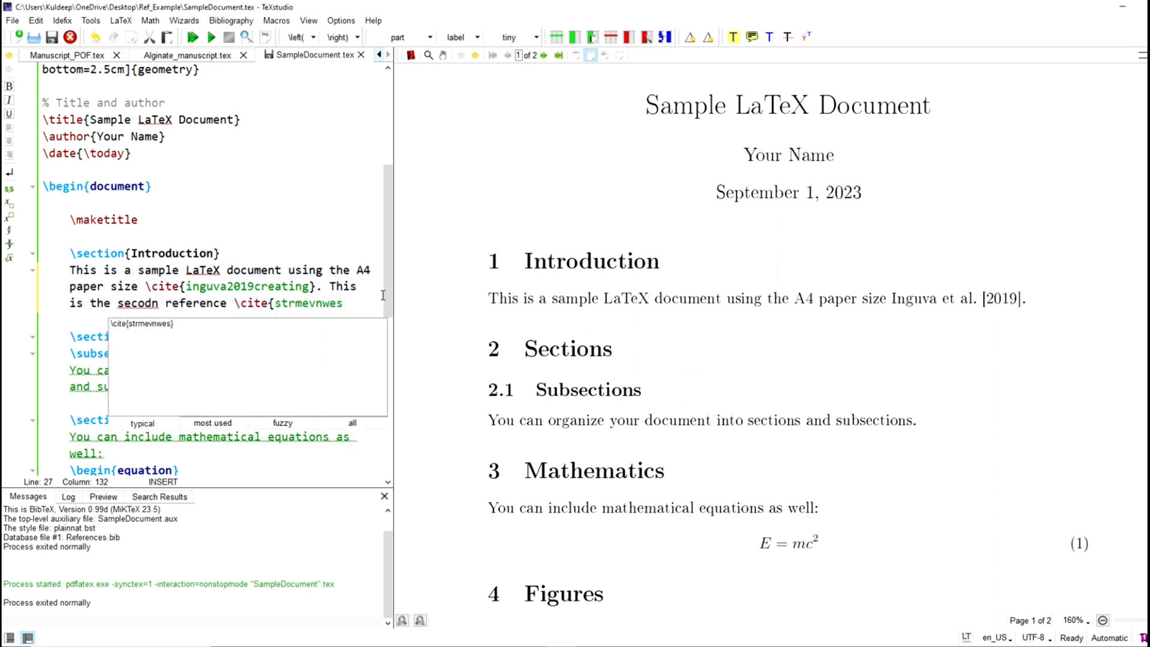
pyautogui.write('}')
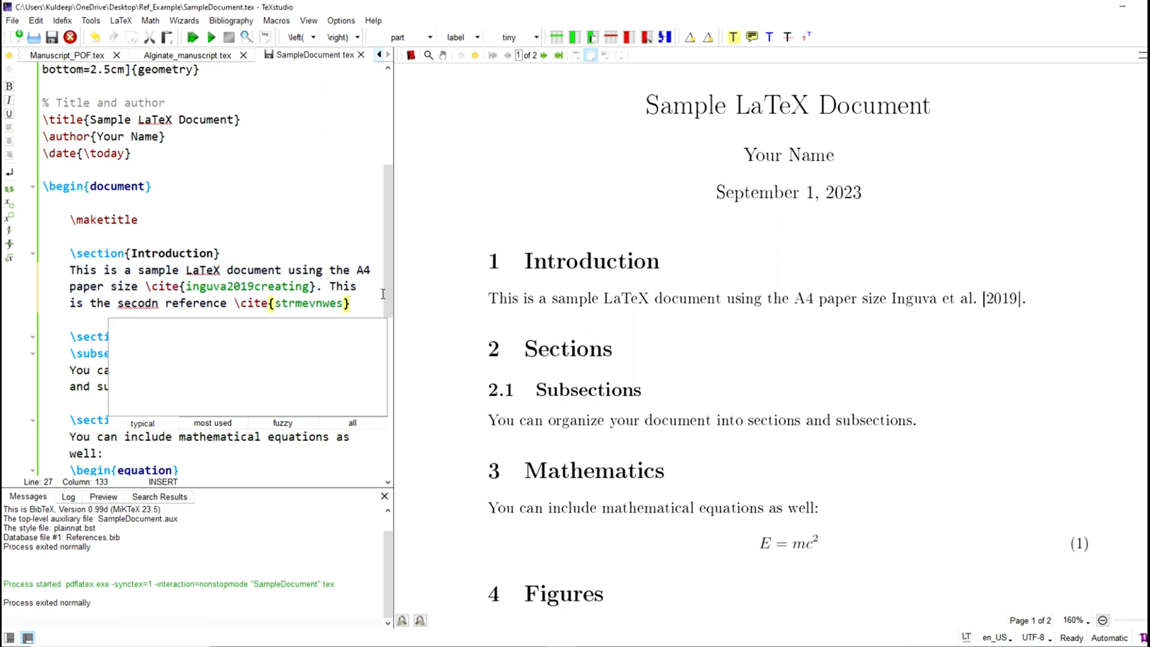
pyautogui.press('Escape')
pyautogui.write('.')
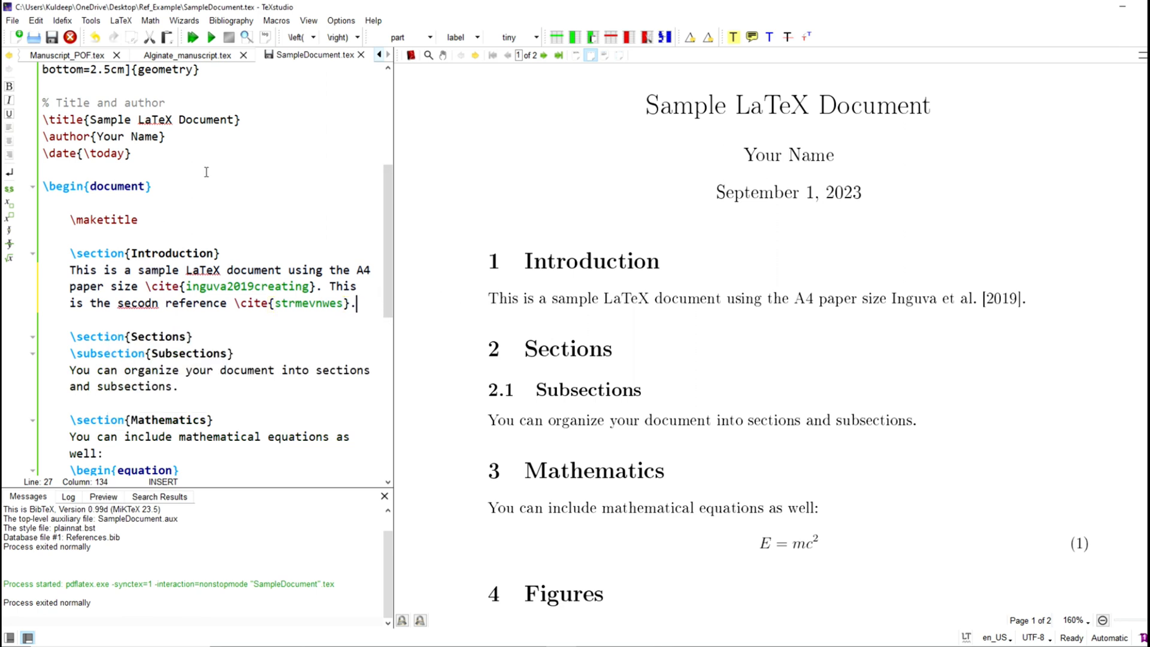
# Step: Build and view the document and check the References section at the end of the PDF preview
pyautogui.click(193, 37)
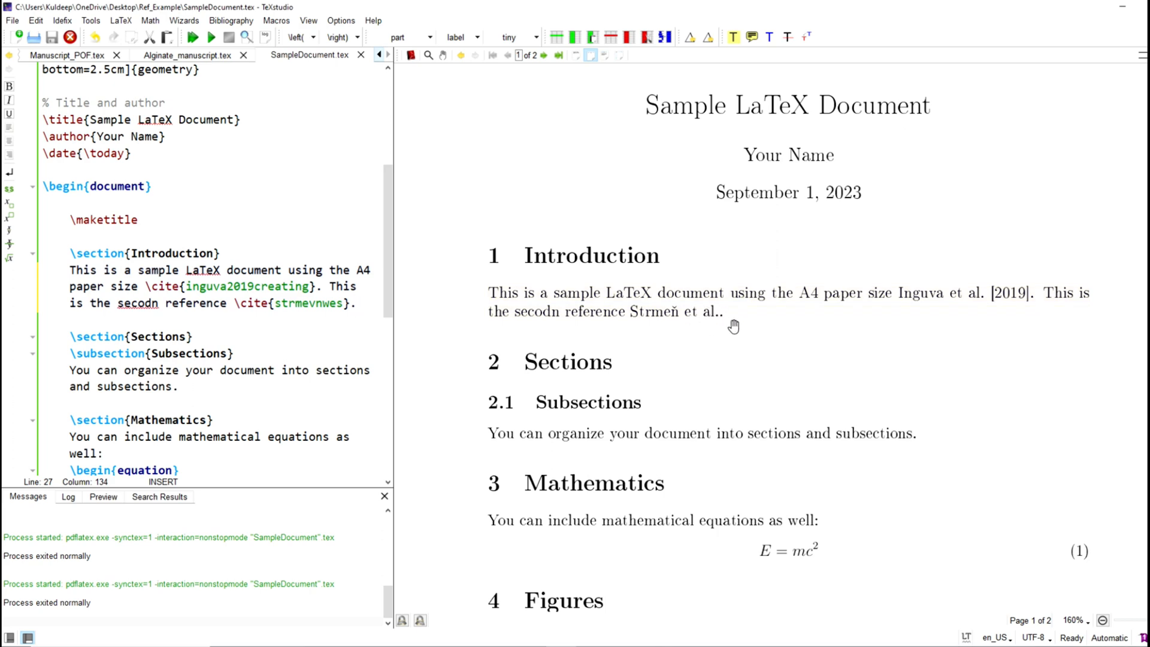
pyautogui.scroll(-15, 734, 326)
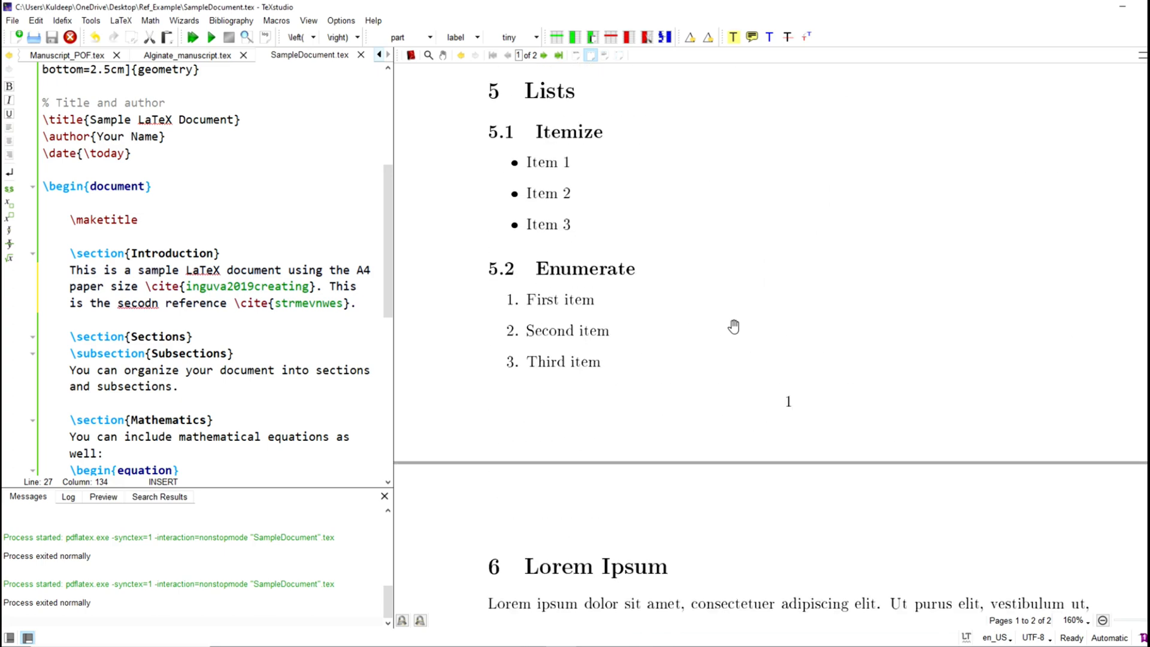
pyautogui.scroll(-1, 1045, 368)
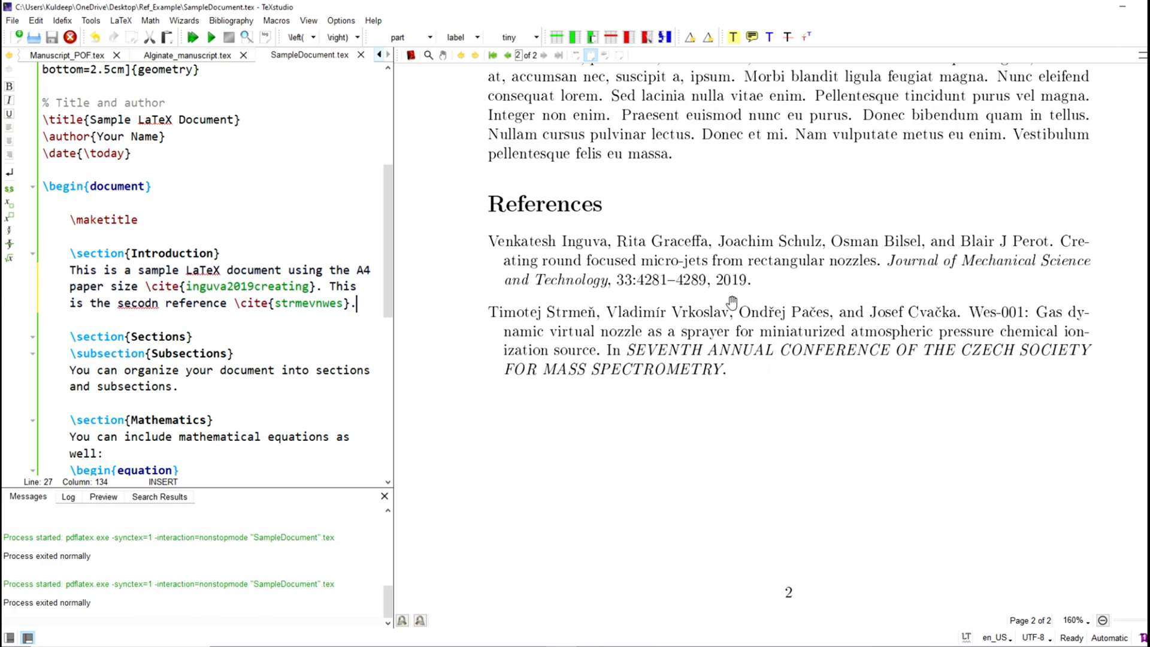
# Step: Examine the BibTeX messages in the build output and highlight the one about the empty year in strmevnwes
pyautogui.scroll(5, 731, 300)
pyautogui.scroll(5, 732, 302)
pyautogui.scroll(6, 152, 539)
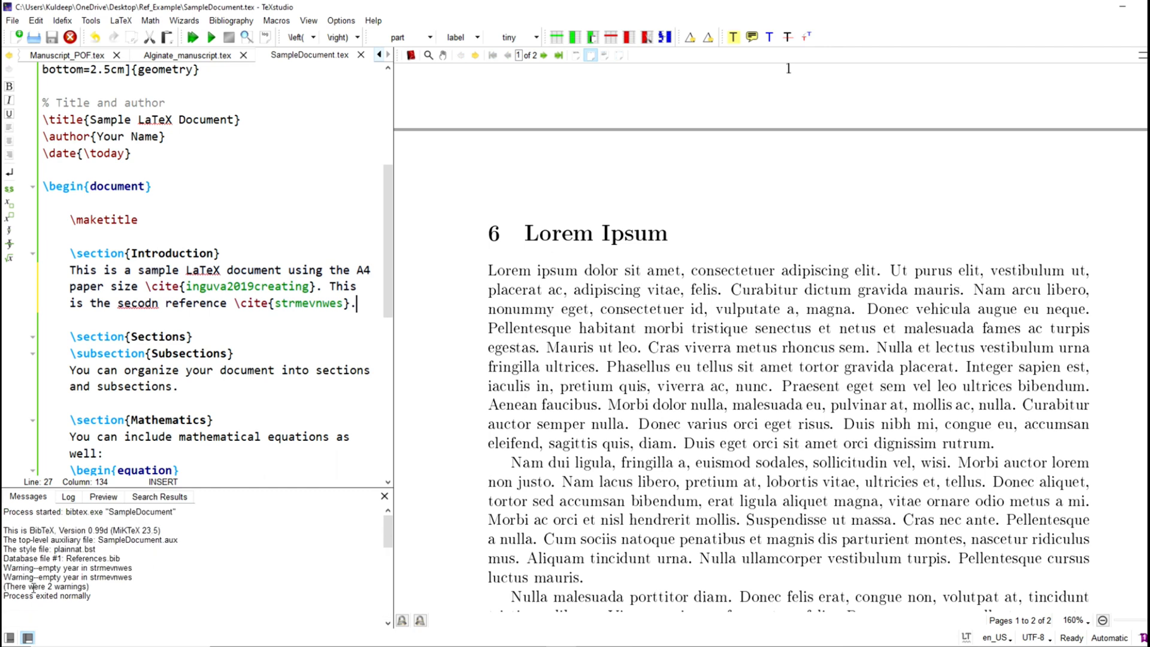
pyautogui.moveTo(37, 578); pyautogui.dragTo(132, 578)
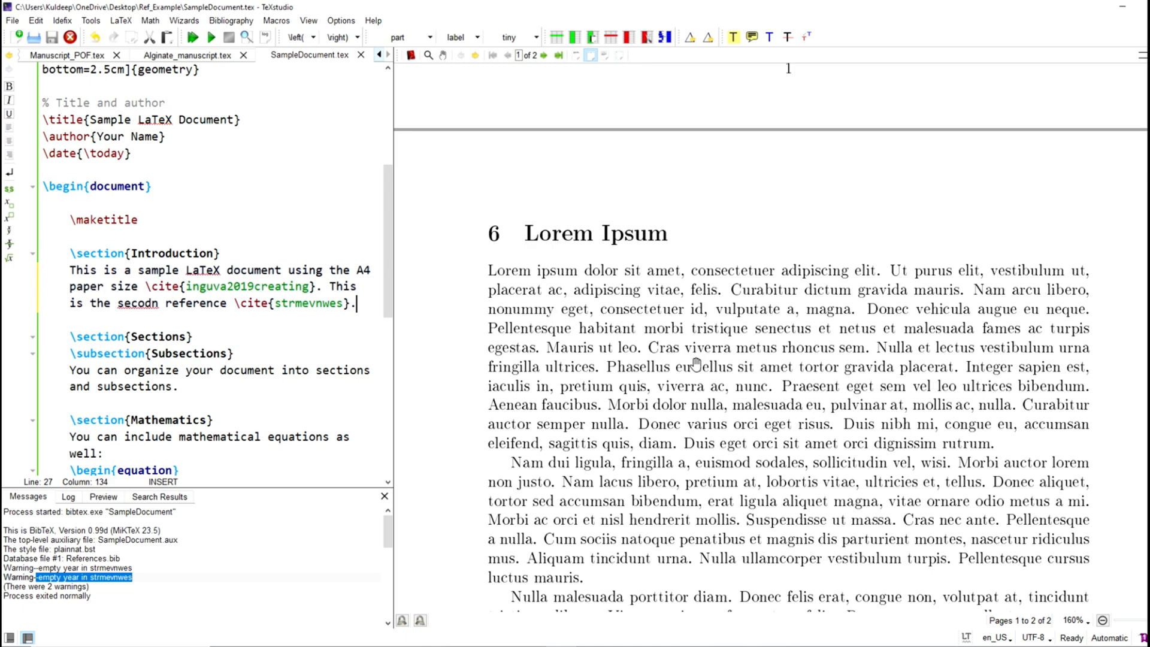
pyautogui.scroll(-10, 827, 372)
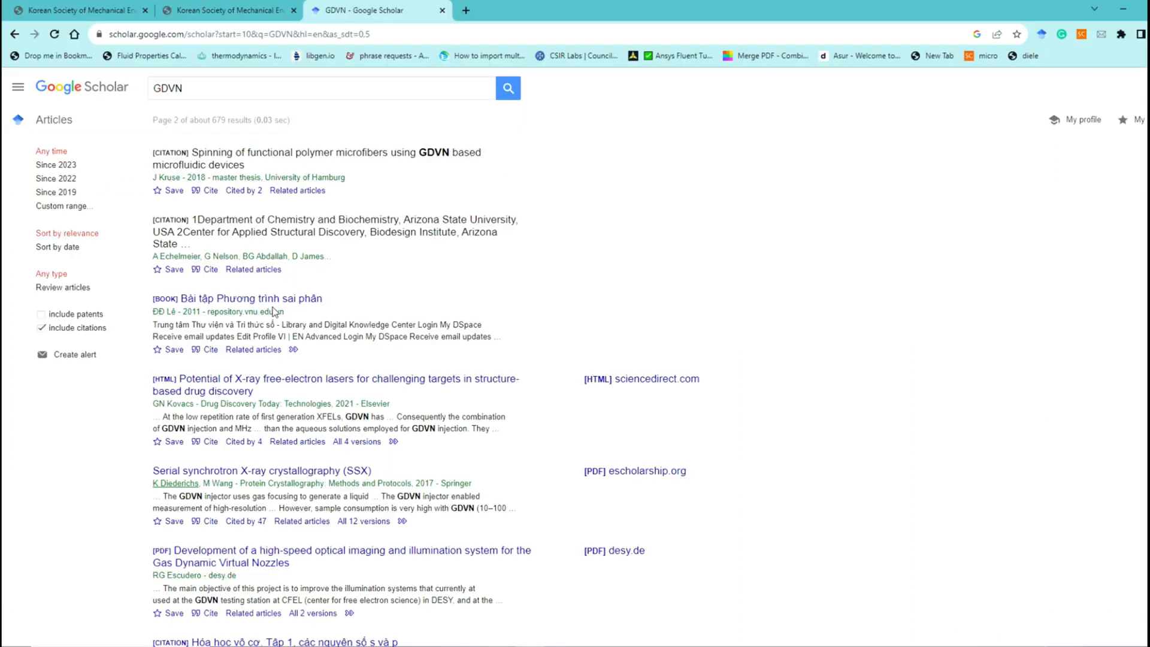
# Step: Switch to Google Scholar, search for "flow in porous media" and limit the results to publications since 2019
pyautogui.scroll(-7, 274, 311)
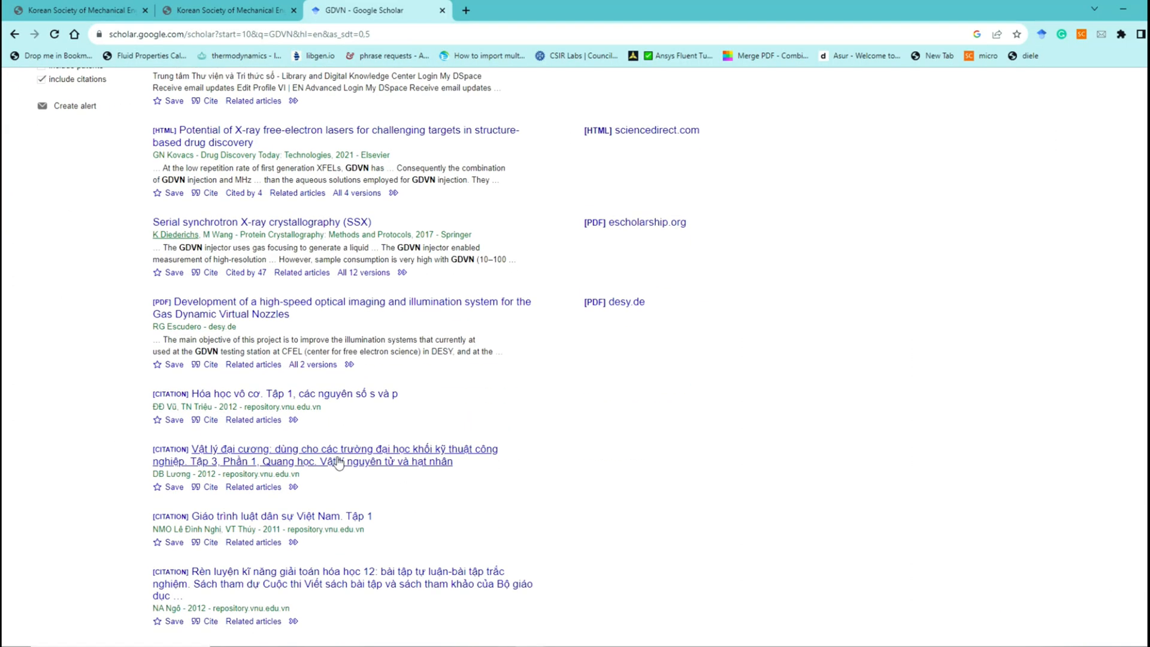
pyautogui.scroll(7, 387, 476)
pyautogui.doubleClick(216, 88)
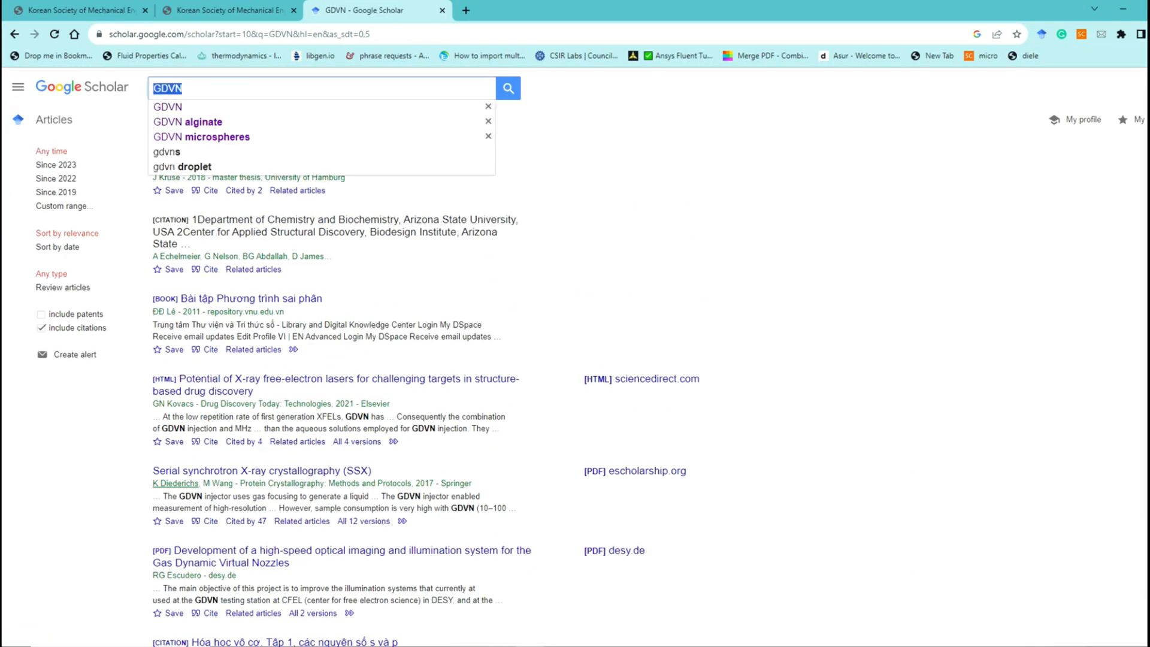
pyautogui.write('flow in')
pyautogui.click(201, 107)
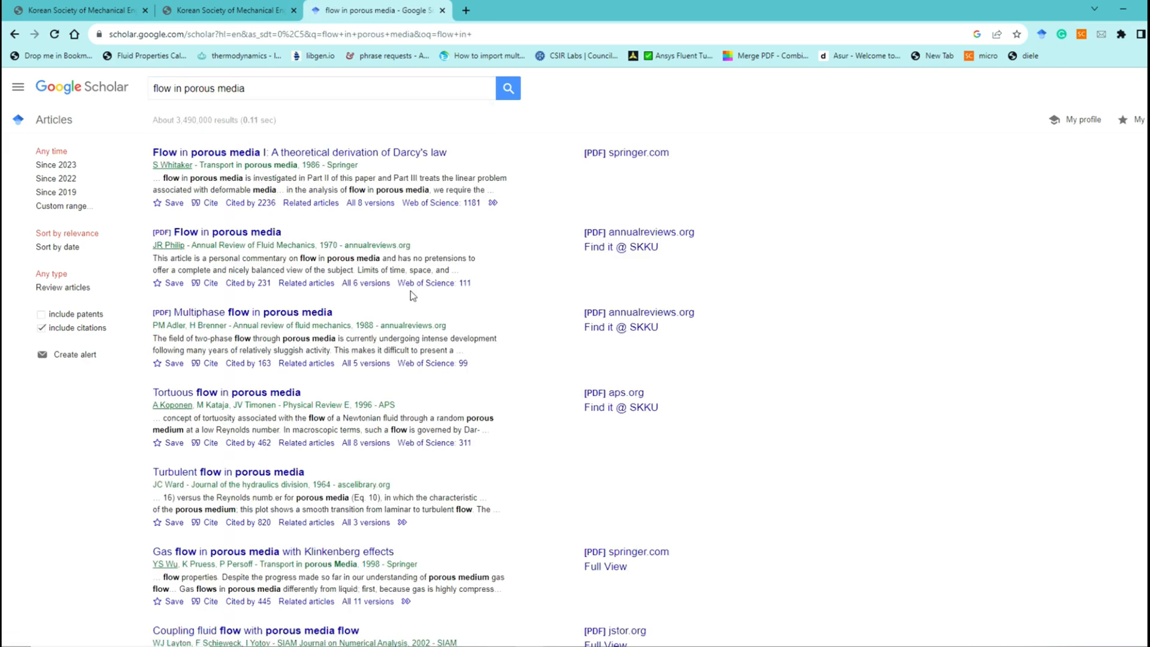
pyautogui.scroll(-5, 427, 337)
pyautogui.scroll(5, 352, 350)
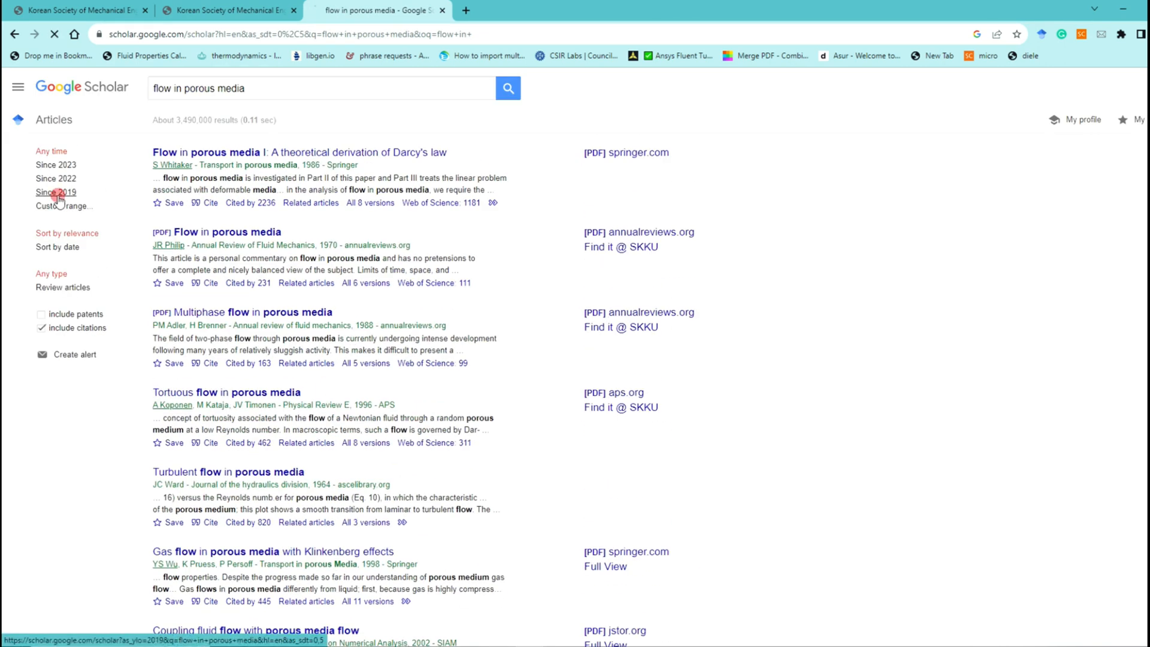
pyautogui.click(56, 192)
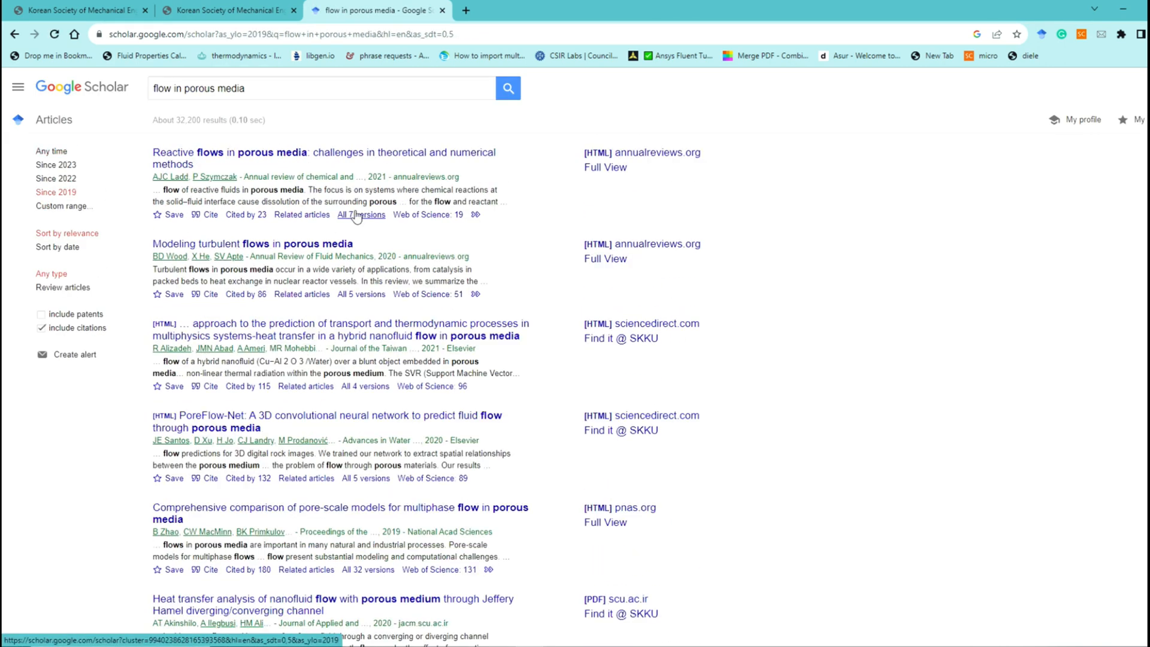
# Step: Open the BibTeX citation of the "Reactive flows in porous media" paper and copy the whole entry
pyautogui.click(211, 215)
pyautogui.click(525, 499)
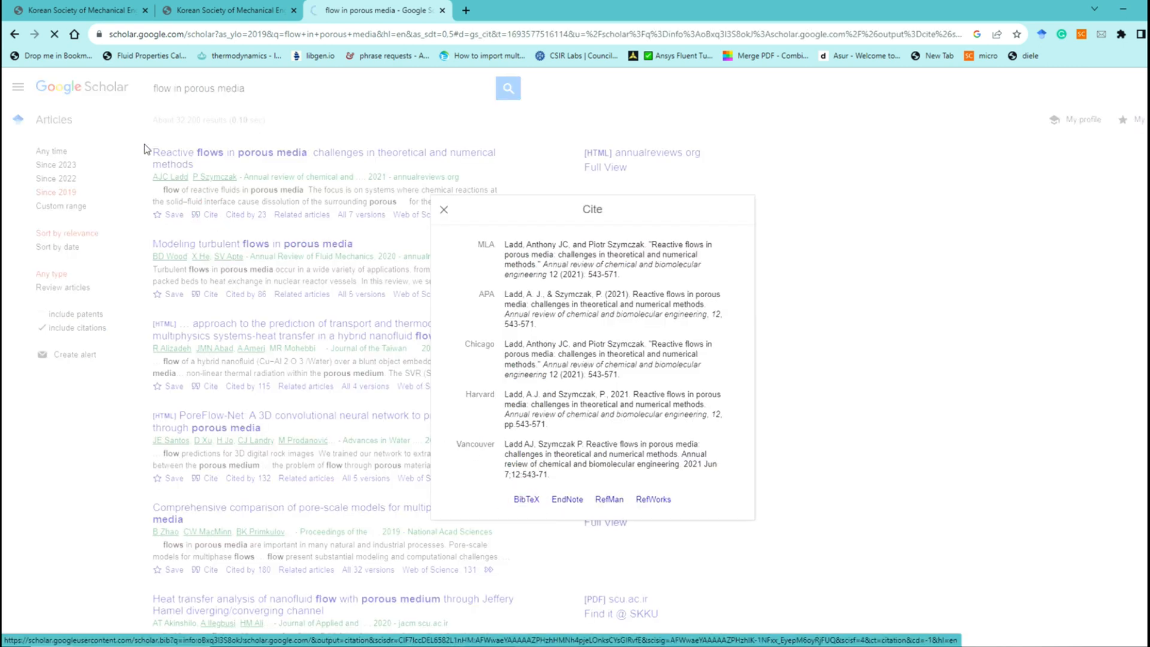
pyautogui.moveTo(41, 162); pyautogui.dragTo(7, 80)
pyautogui.hotkey('ctrl', 'c')
# Step: Replace the last entry in References.bib, the Analytical Chemistry article, with the copied entry and select the new entry's citation key
pyautogui.hotkey('alt', 'Tab')
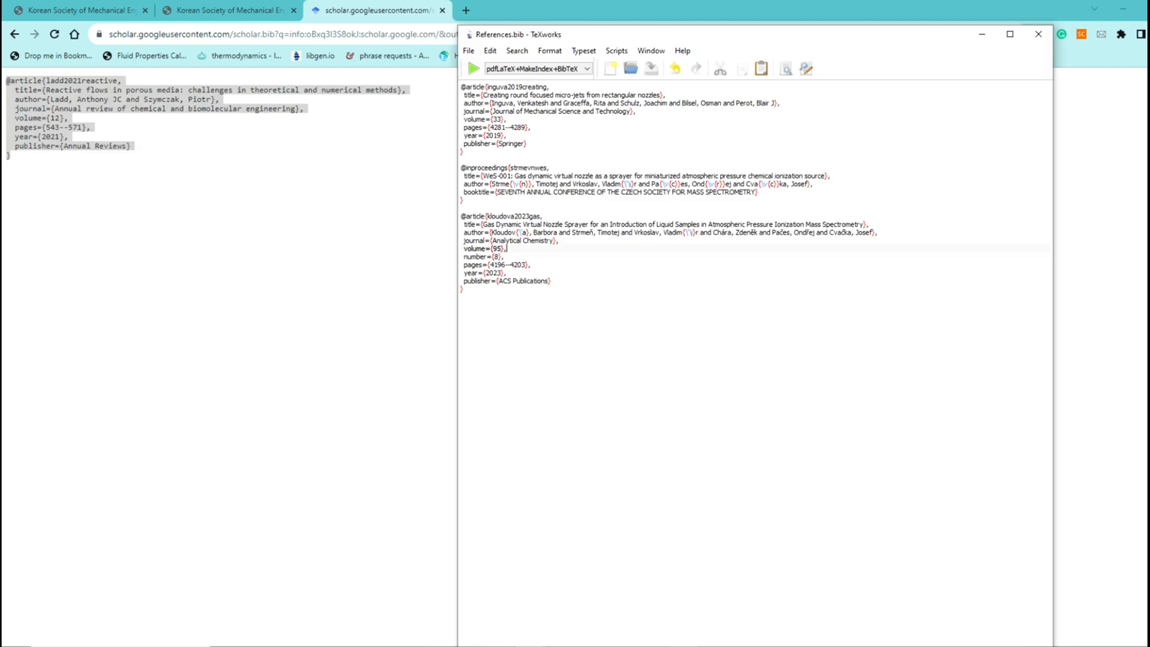
pyautogui.moveTo(479, 292); pyautogui.dragTo(450, 217)
pyautogui.hotkey('ctrl', 'v')
pyautogui.click(543, 217)
pyautogui.moveTo(542, 218); pyautogui.dragTo(488, 217)
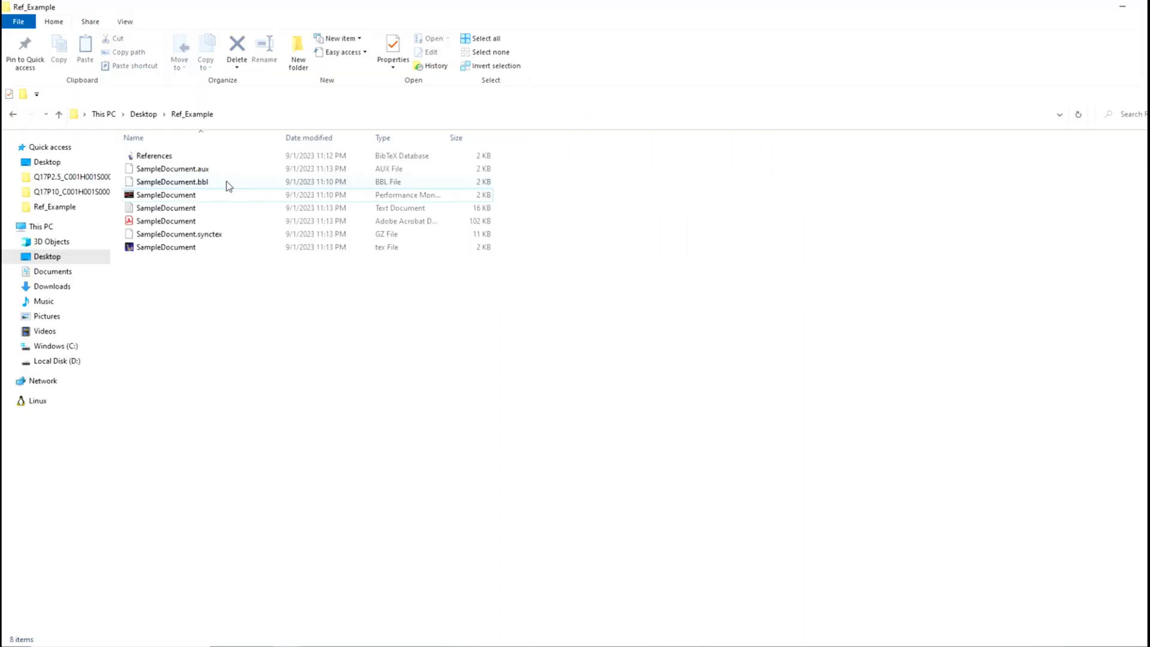
# Step: Delete the SampleDocument.bbl file from the Ref_Example folder, then switch to TeXstudio and rebuild the document
pyautogui.click(226, 181)
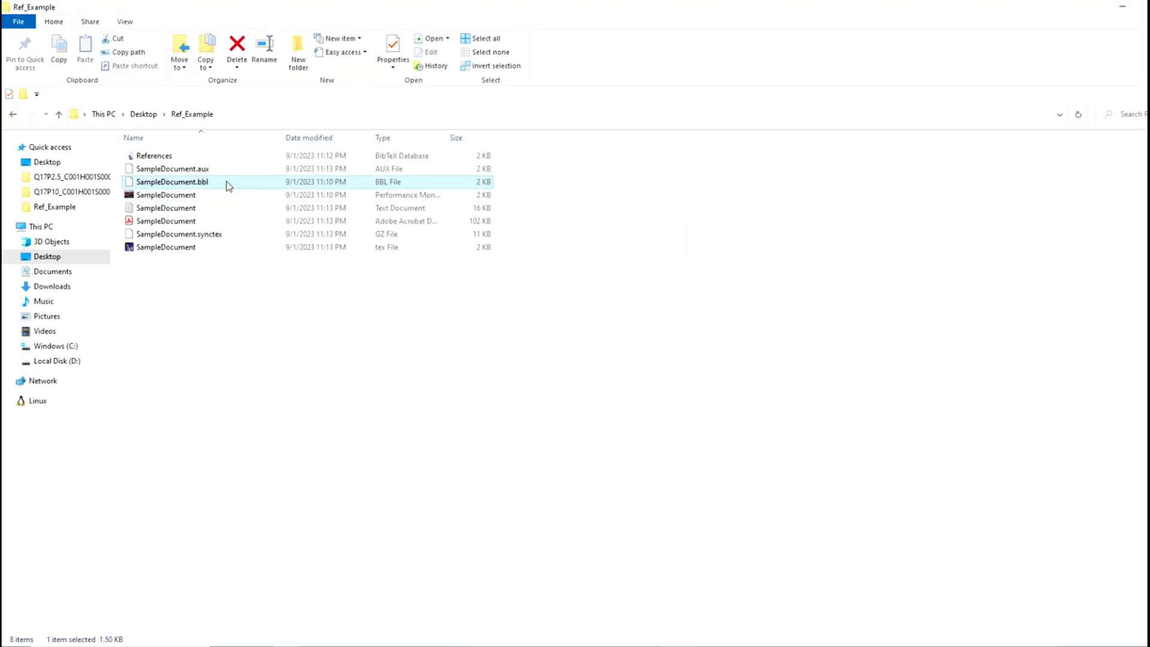
pyautogui.press('Delete')
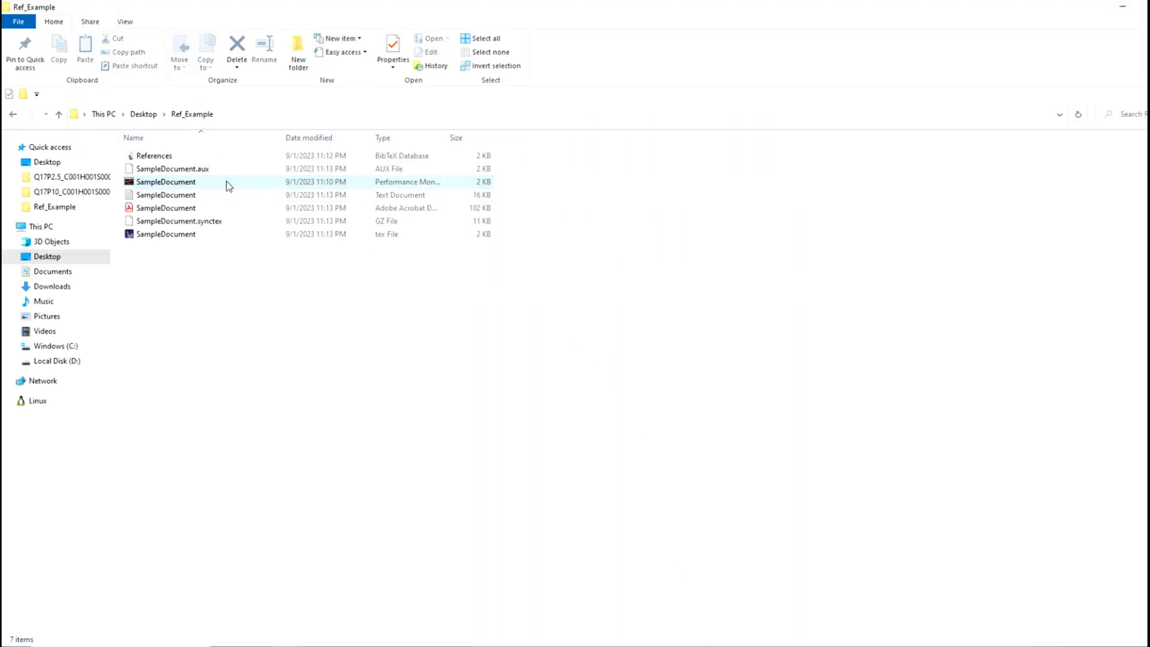
pyautogui.hotkey('alt', 'Tab')
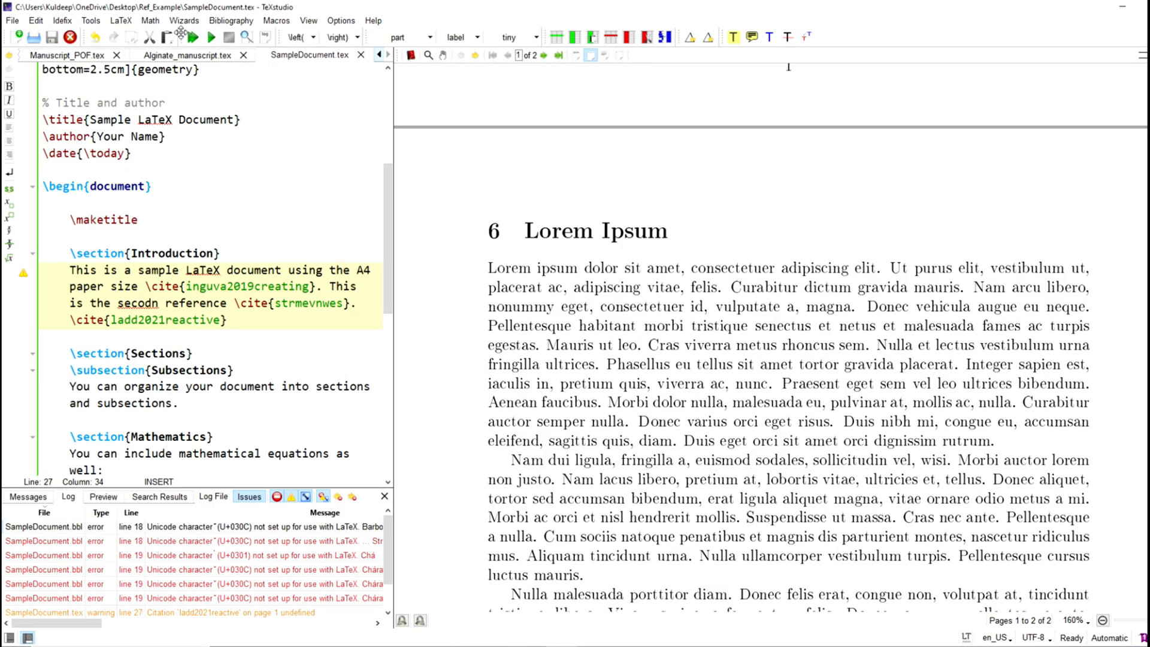
pyautogui.click(211, 39)
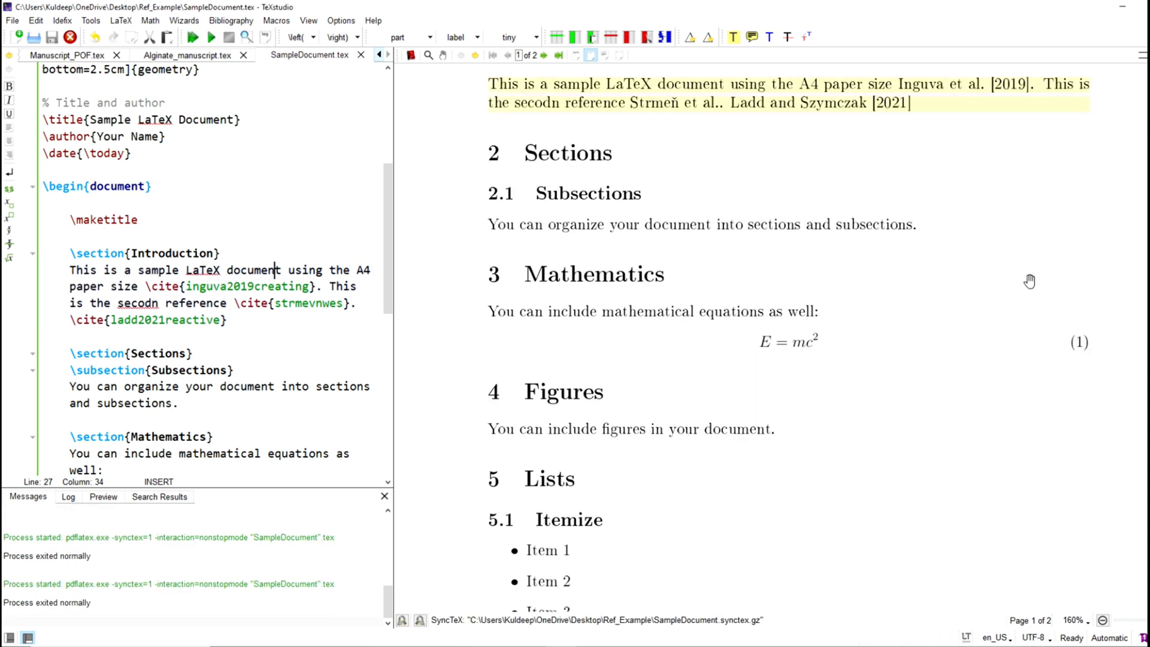
# Step: Check the citations in the Introduction and the matching entries under References in the compiled PDF
pyautogui.scroll(3, 1013, 300)
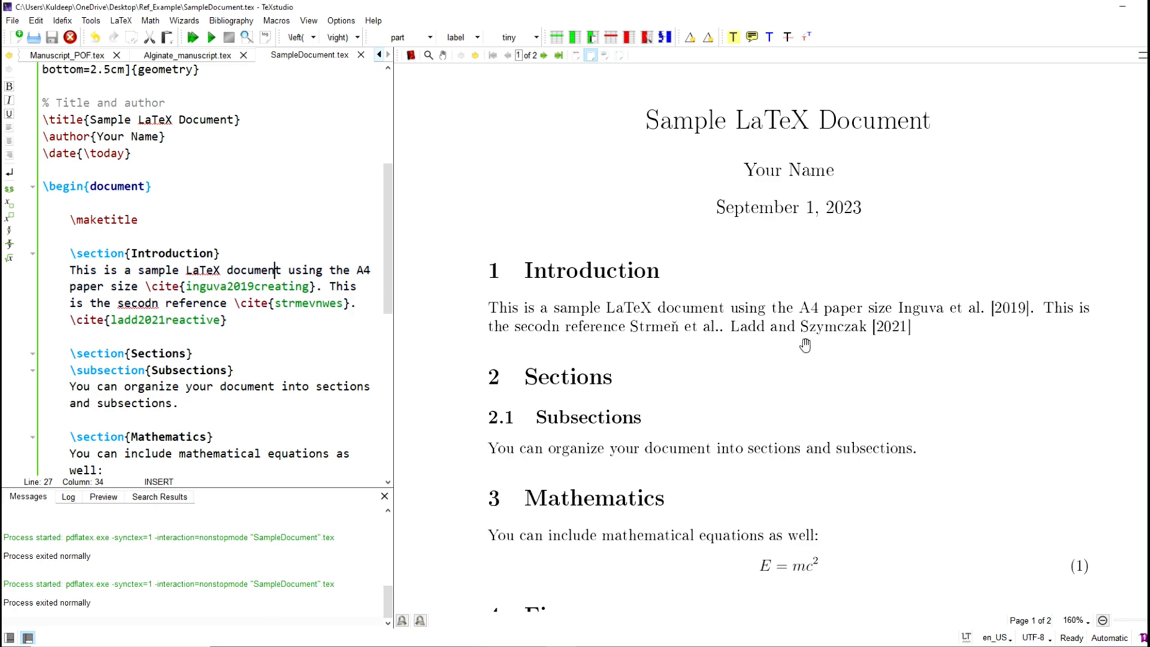
pyautogui.scroll(-5, 800, 378)
pyautogui.scroll(-15, 794, 409)
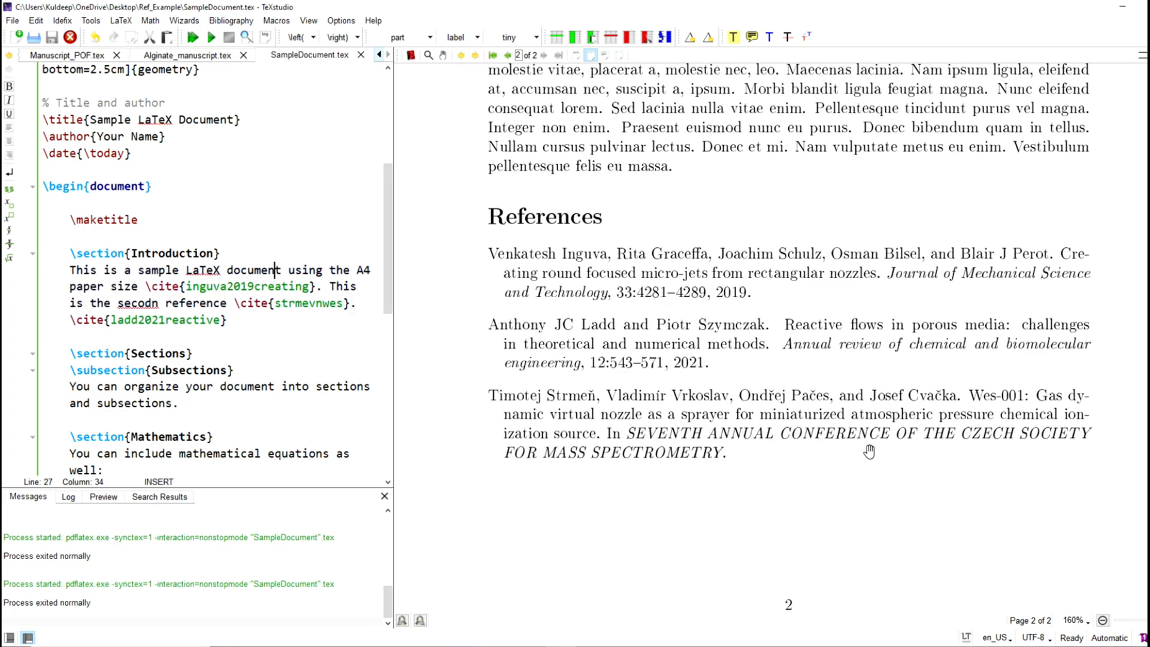
pyautogui.scroll(5, 675, 462)
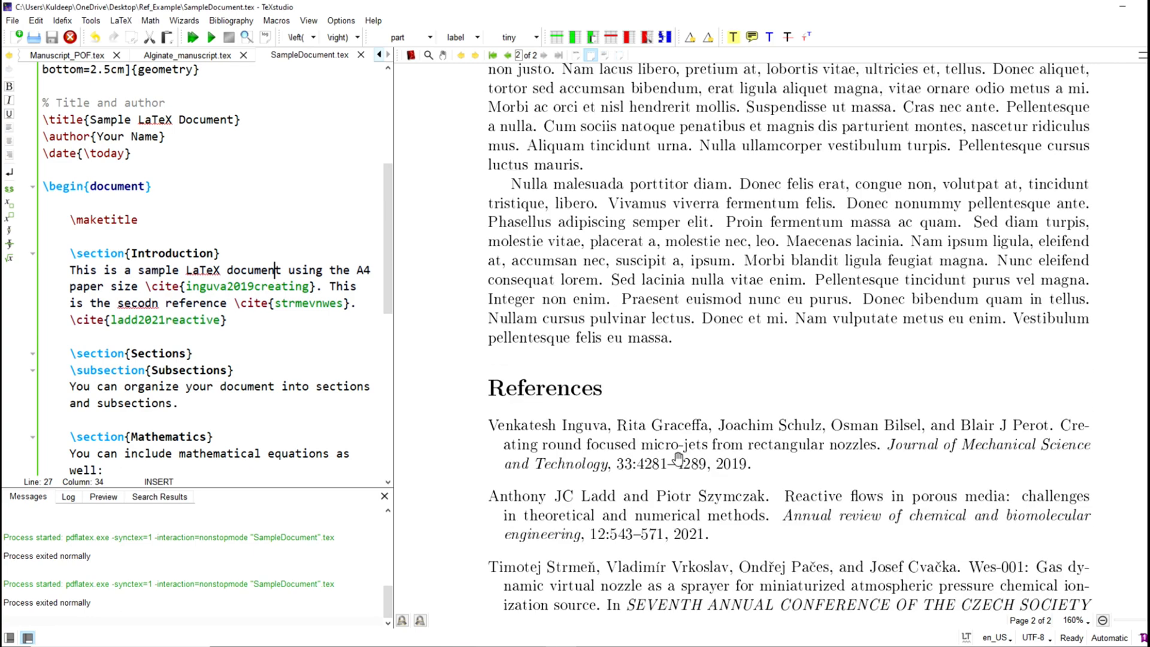
pyautogui.scroll(20, 678, 459)
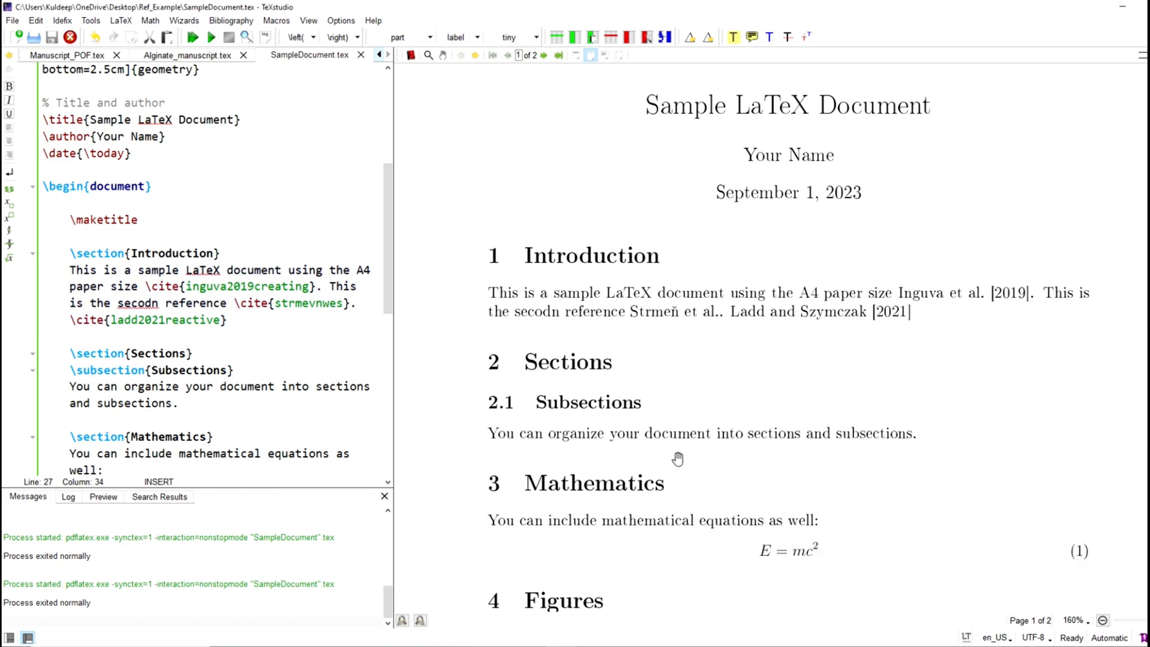
pyautogui.scroll(1, 678, 459)
# Step: Add the numbers option to the natbib package line and compile the document
pyautogui.click(118, 253)
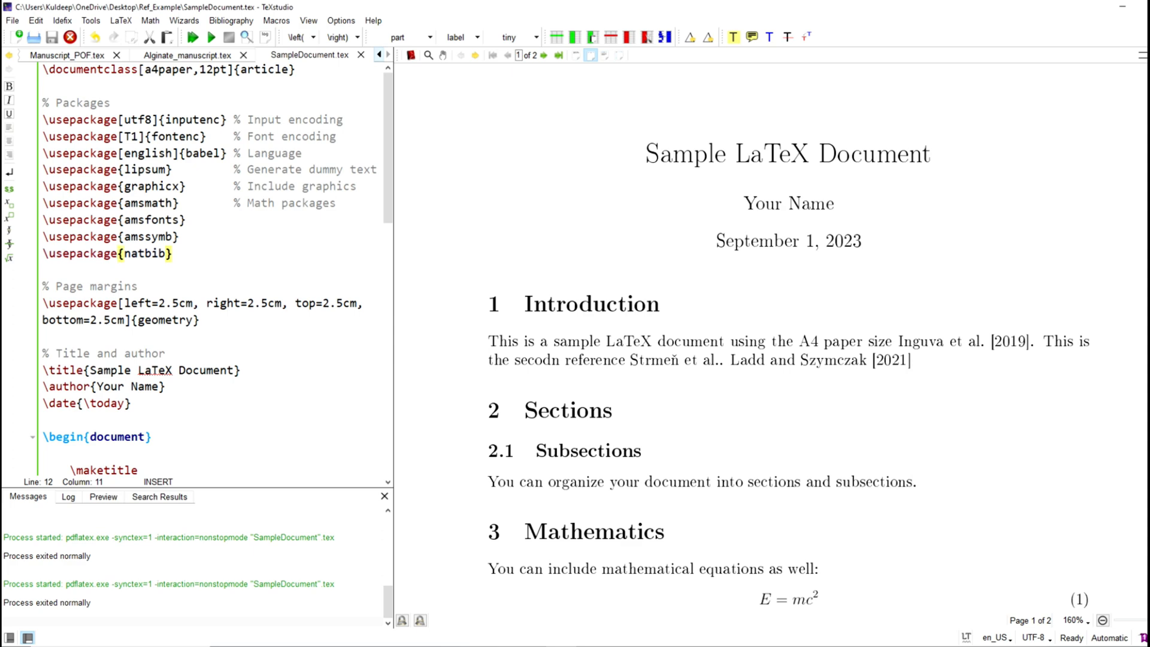
pyautogui.write('[')
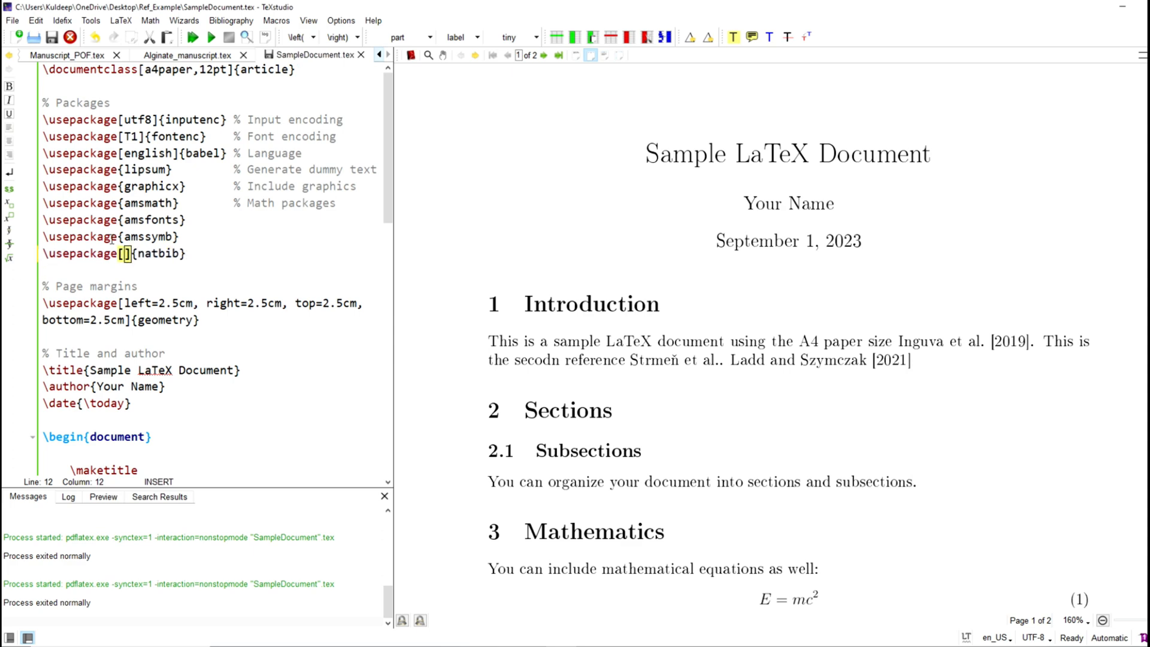
pyautogui.write('numbers')
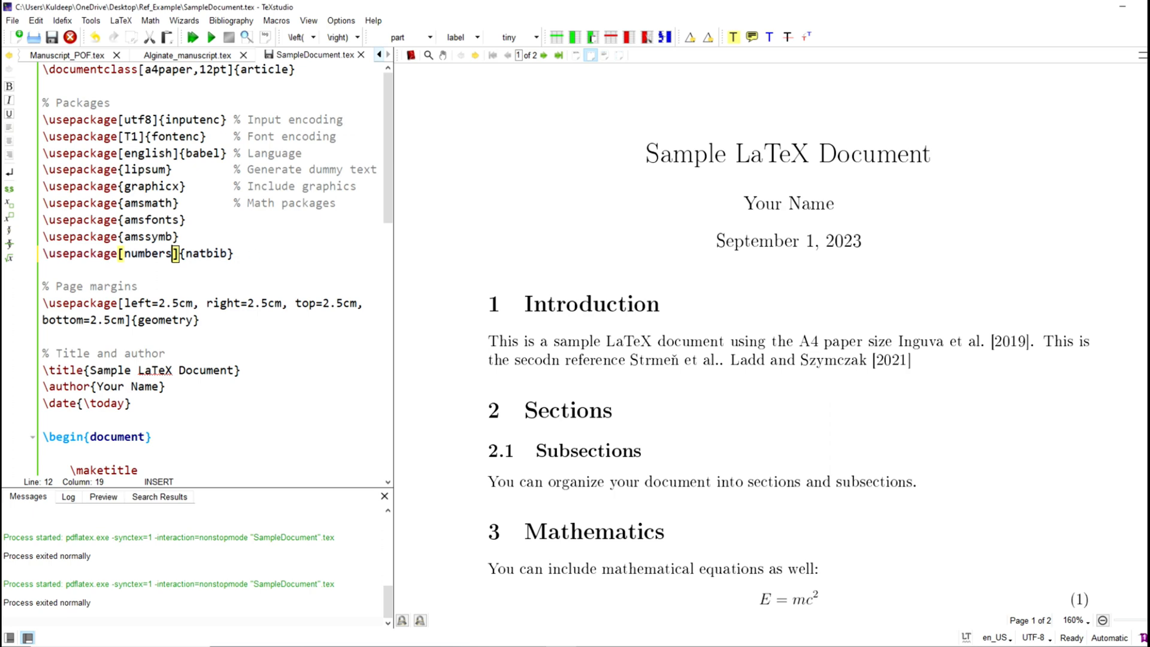
pyautogui.click(239, 253)
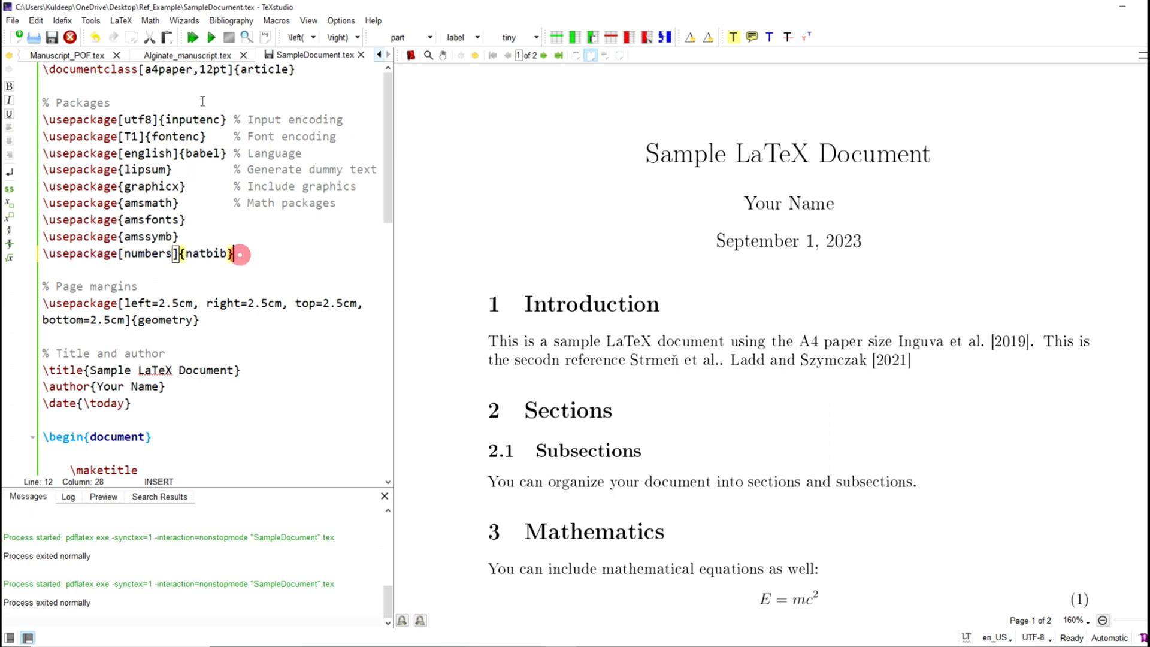
pyautogui.click(193, 37)
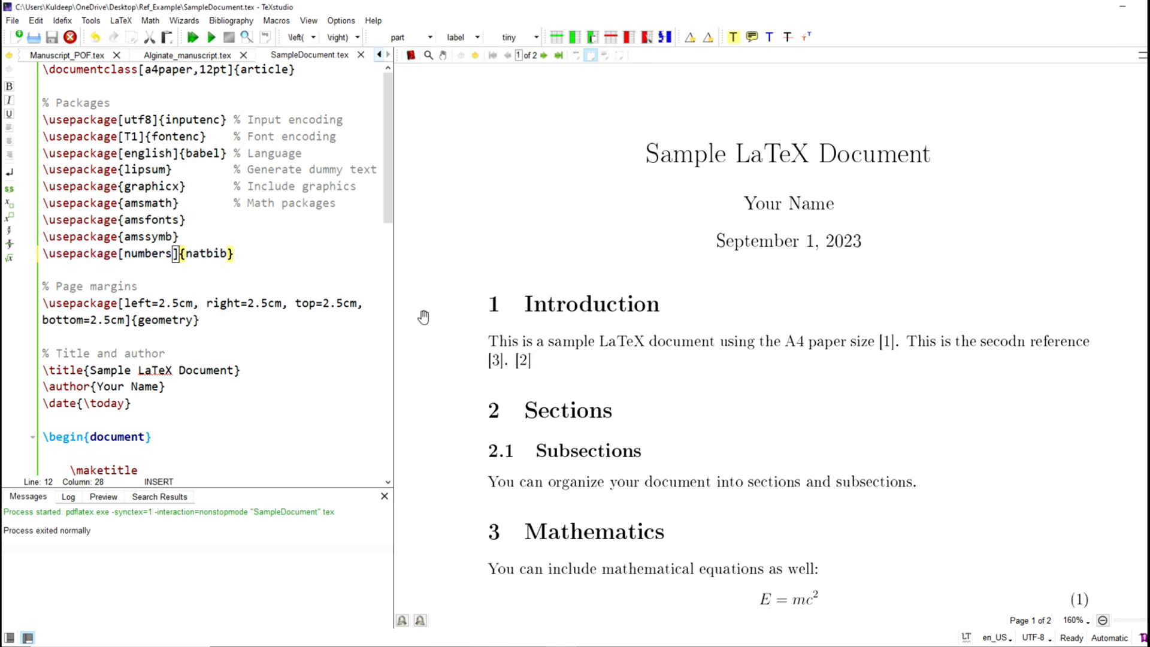
pyautogui.press('F5')
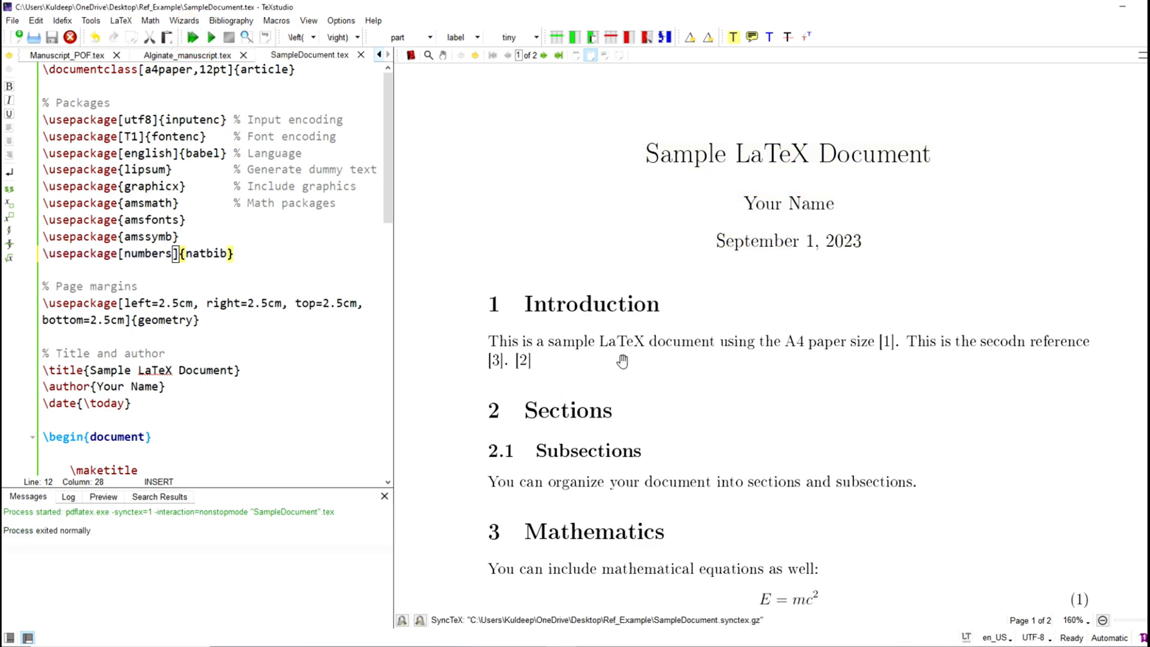
# Step: Jump from the Introduction text in the PDF preview to its source line and rebuild the document
pyautogui.rightClick(613, 342)
pyautogui.click(637, 352)
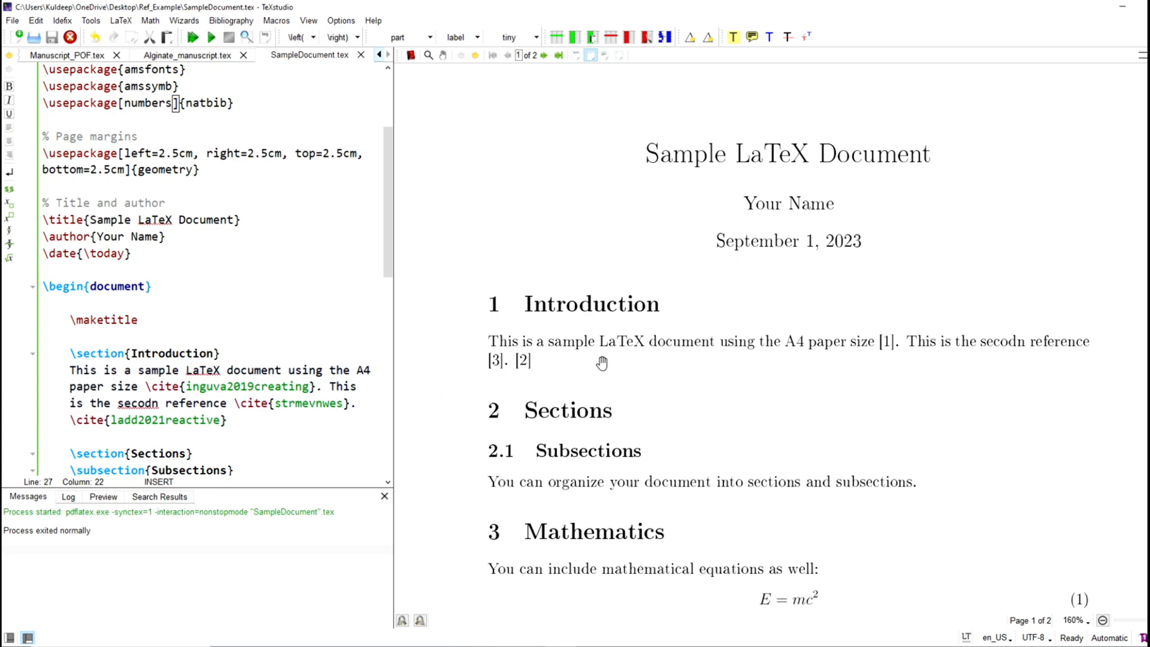
pyautogui.press('F5')
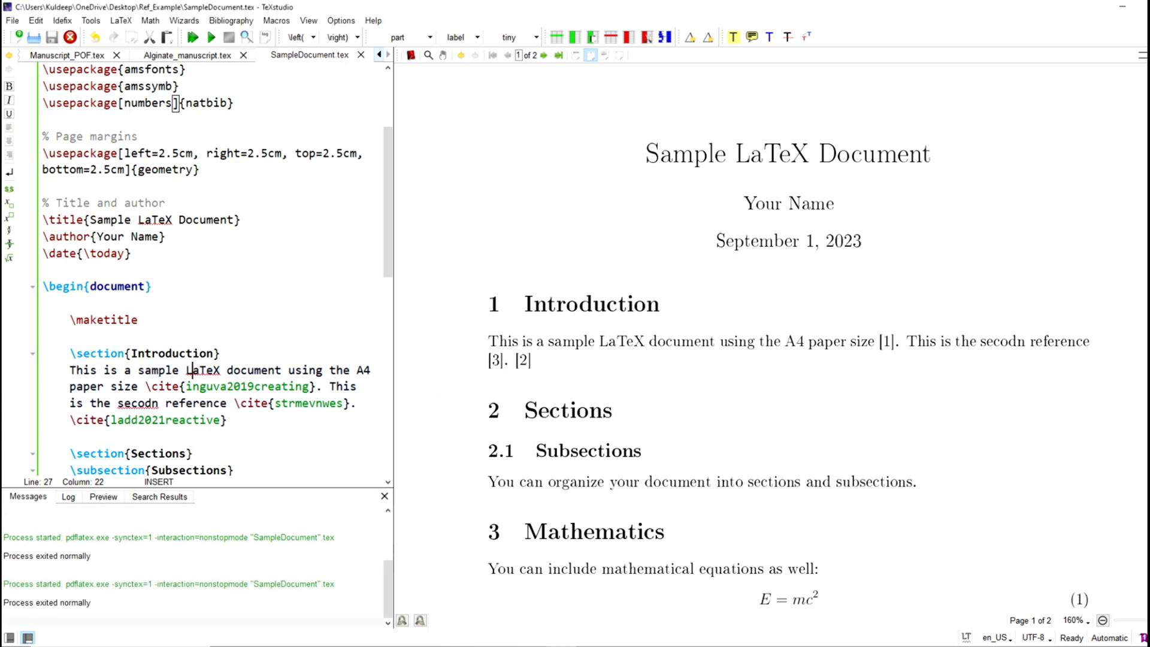
# Step: Compare the order of the \cite commands in the source with the citation numbers and reference list in the PDF
pyautogui.scroll(3, 311, 343)
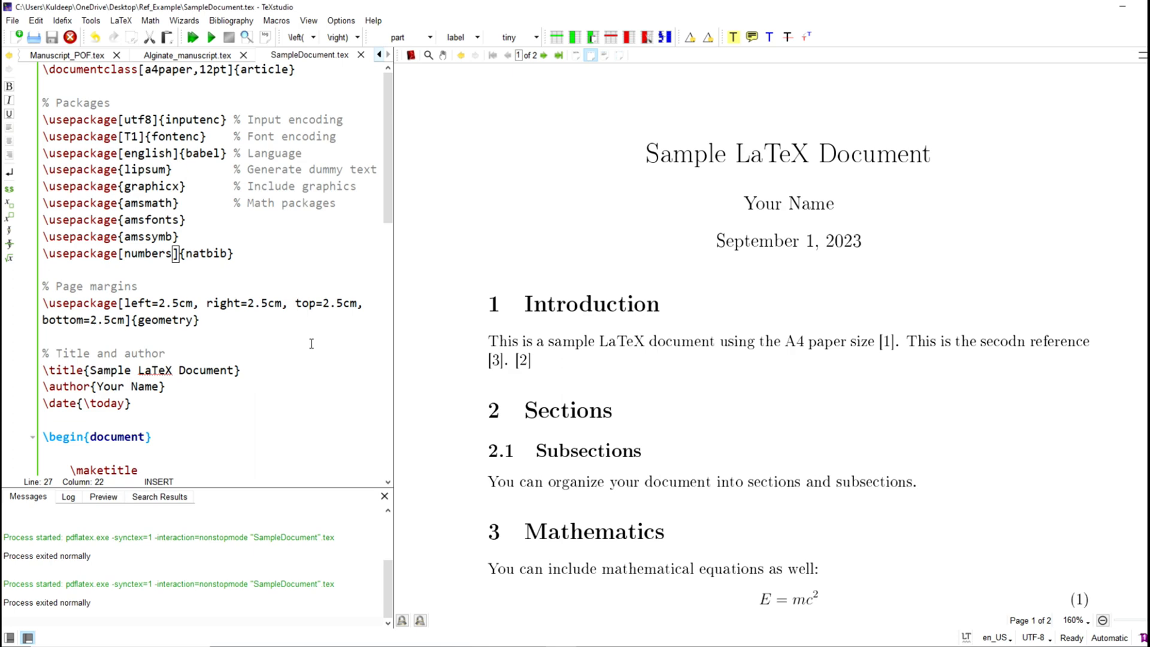
pyautogui.scroll(-7, 311, 343)
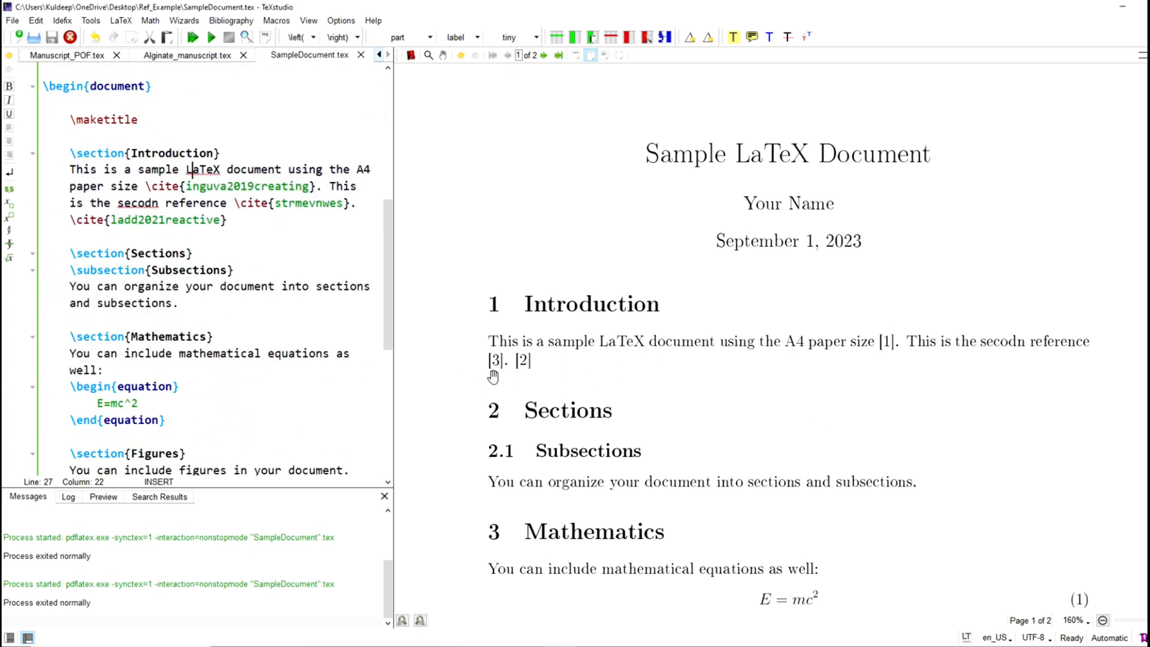
pyautogui.scroll(-15, 639, 415)
pyautogui.scroll(-10, 640, 415)
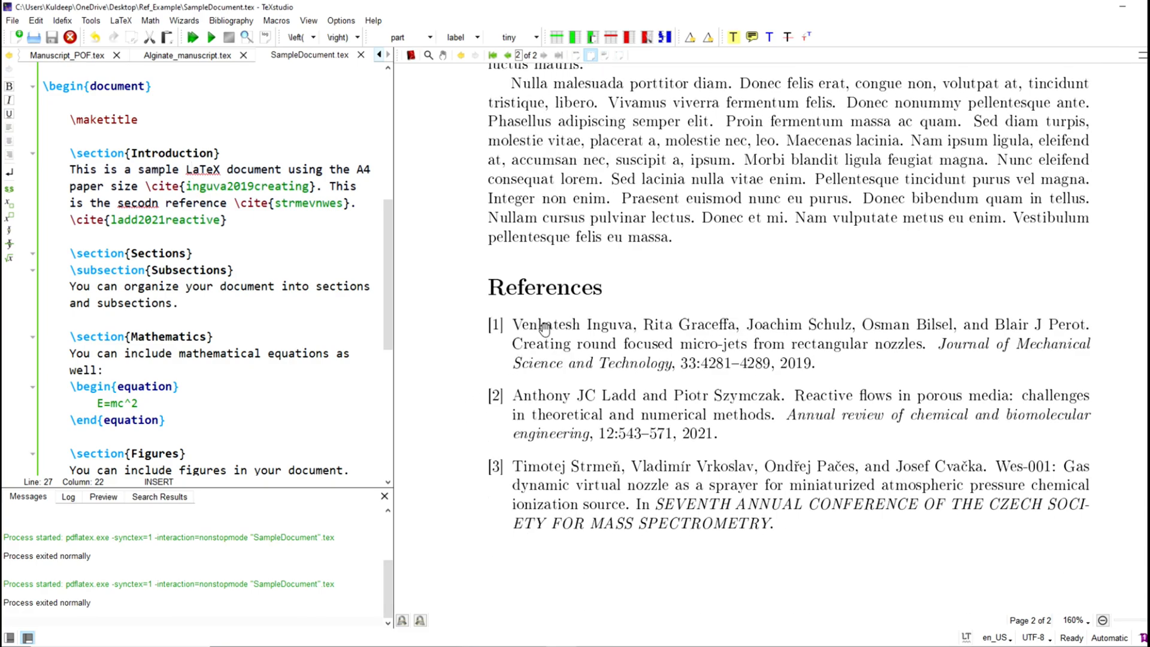
pyautogui.scroll(10, 627, 491)
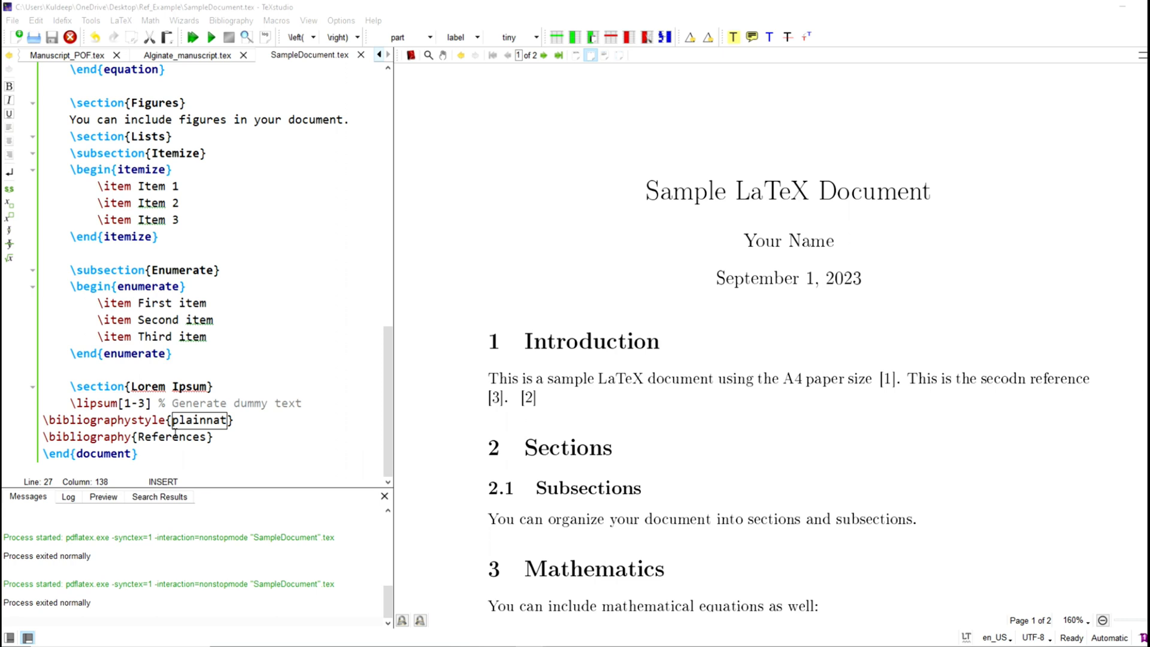
# Step: Change the bibliography style from plainnat to unsrt and compile the document
pyautogui.moveTo(172, 421); pyautogui.dragTo(229, 420)
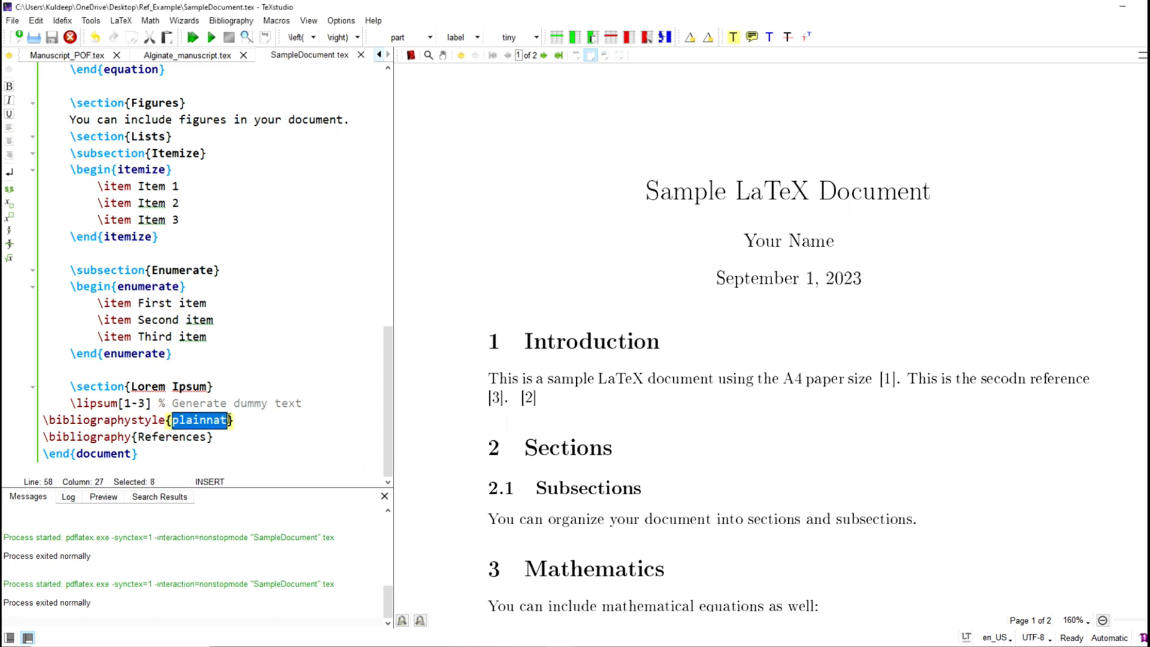
pyautogui.write('unsrt')
pyautogui.click(238, 420)
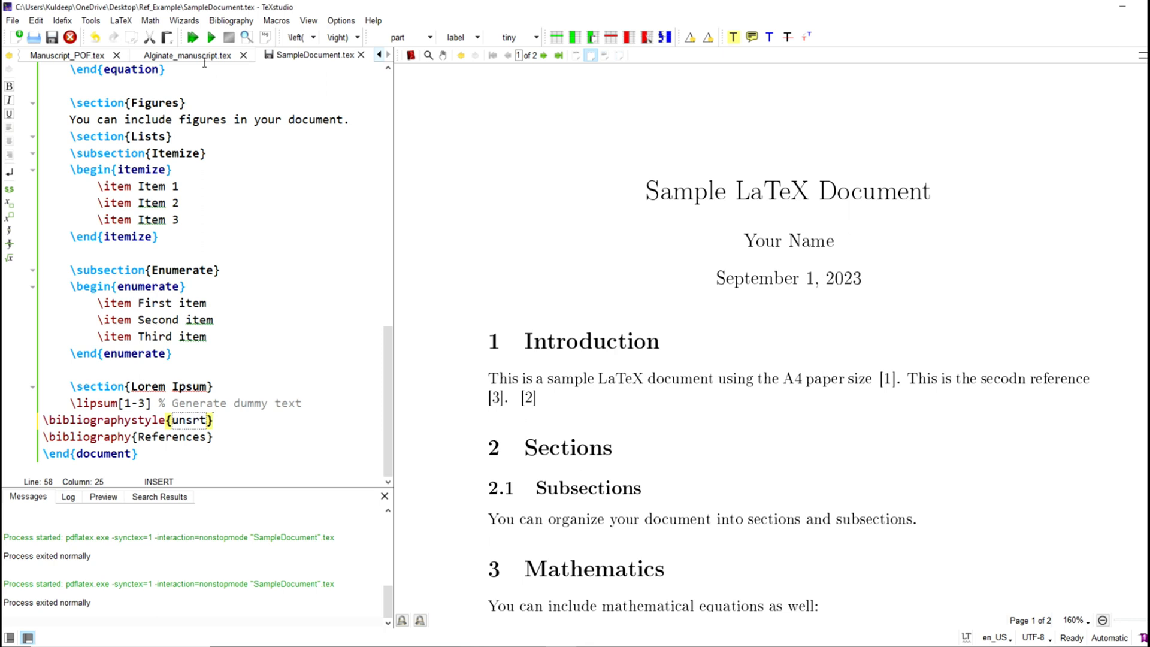
pyautogui.click(193, 38)
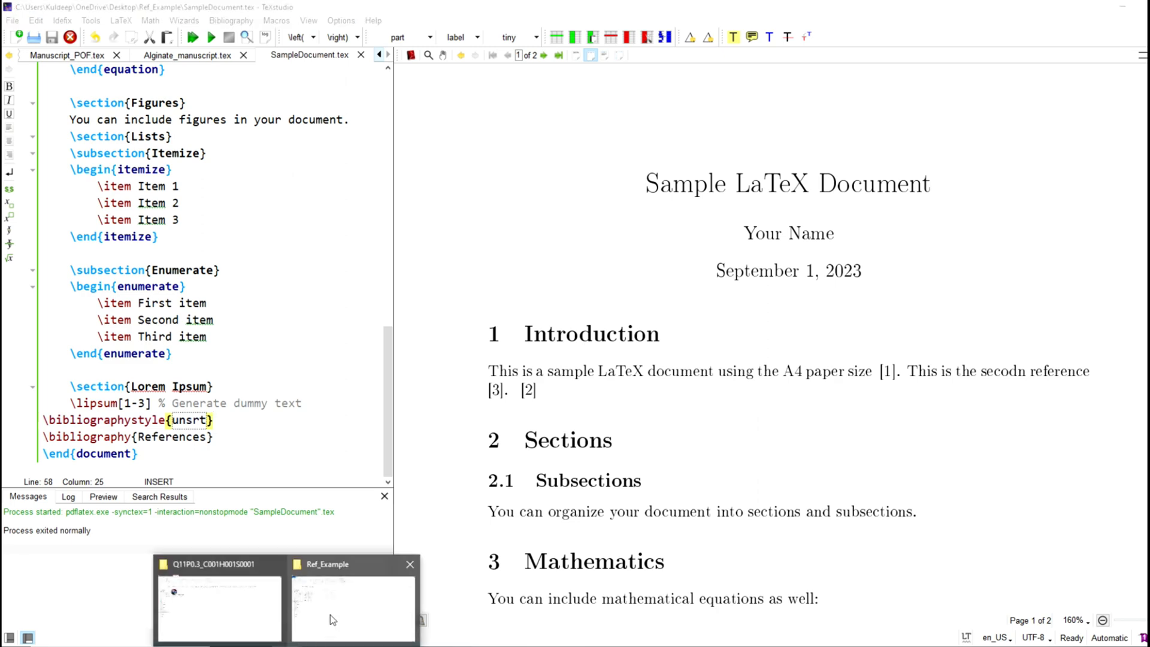
# Step: Delete SampleDocument.aux and SampleDocument.bbl from the Ref_Example folder, then return to TeXstudio and rebuild the document
pyautogui.click(329, 616)
pyautogui.click(185, 169)
pyautogui.keyDown('shift'); pyautogui.click(180, 183); pyautogui.keyUp('shift')
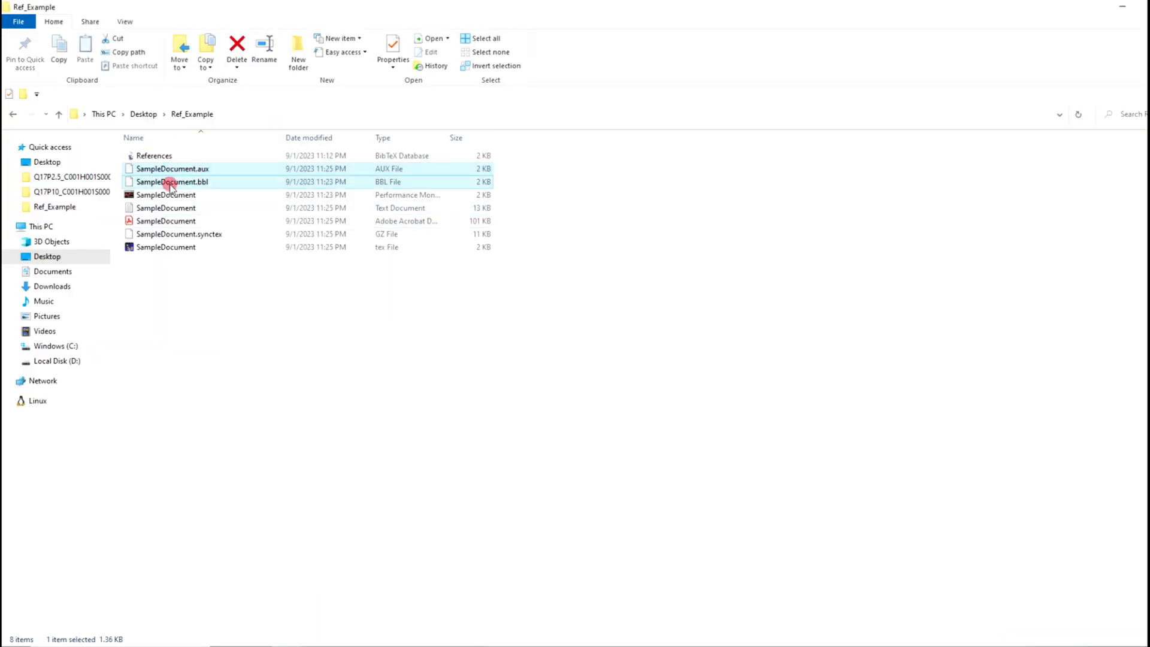
pyautogui.press('Delete')
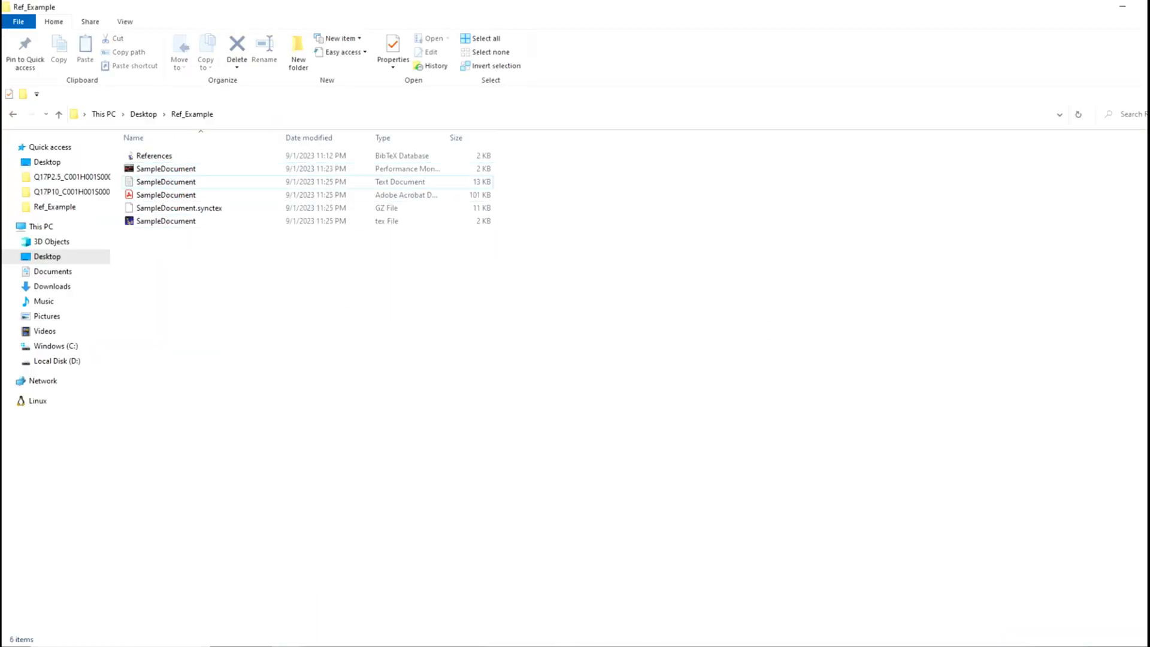
pyautogui.click(565, 646)
pyautogui.click(193, 37)
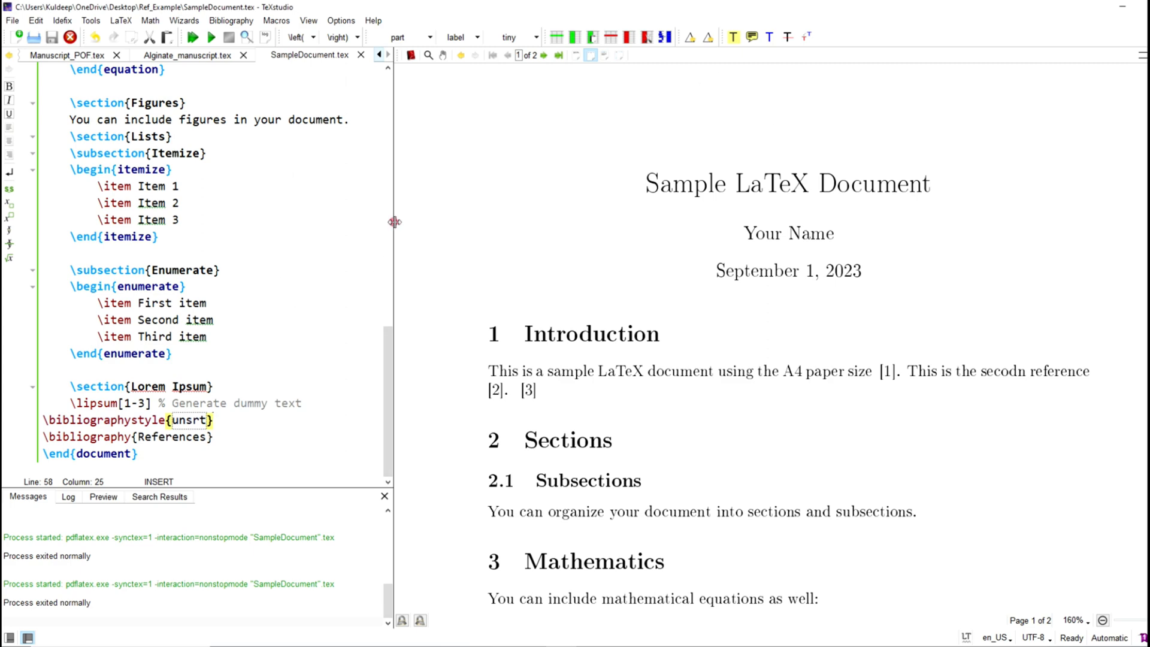
# Step: Widen the source editor and highlight the natbib package line with its sort&compress and numbers options in the preamble
pyautogui.moveTo(394, 221); pyautogui.dragTo(450, 222)
pyautogui.moveTo(444, 333); pyautogui.dragTo(436, 78)
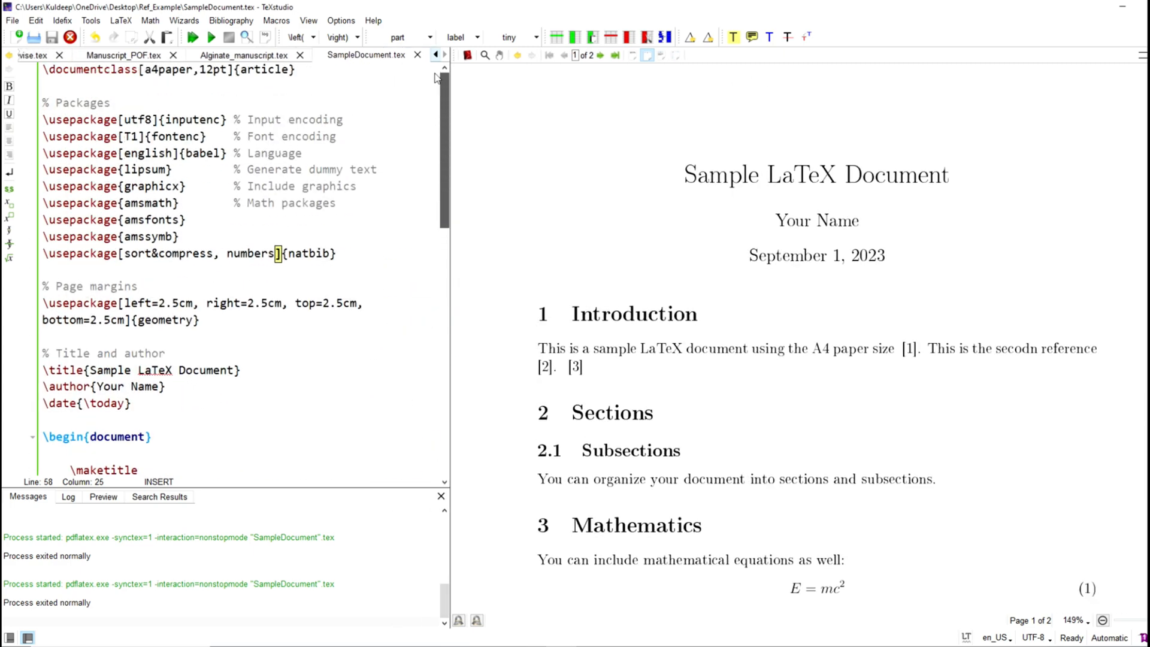
pyautogui.moveTo(42, 253); pyautogui.dragTo(341, 250)
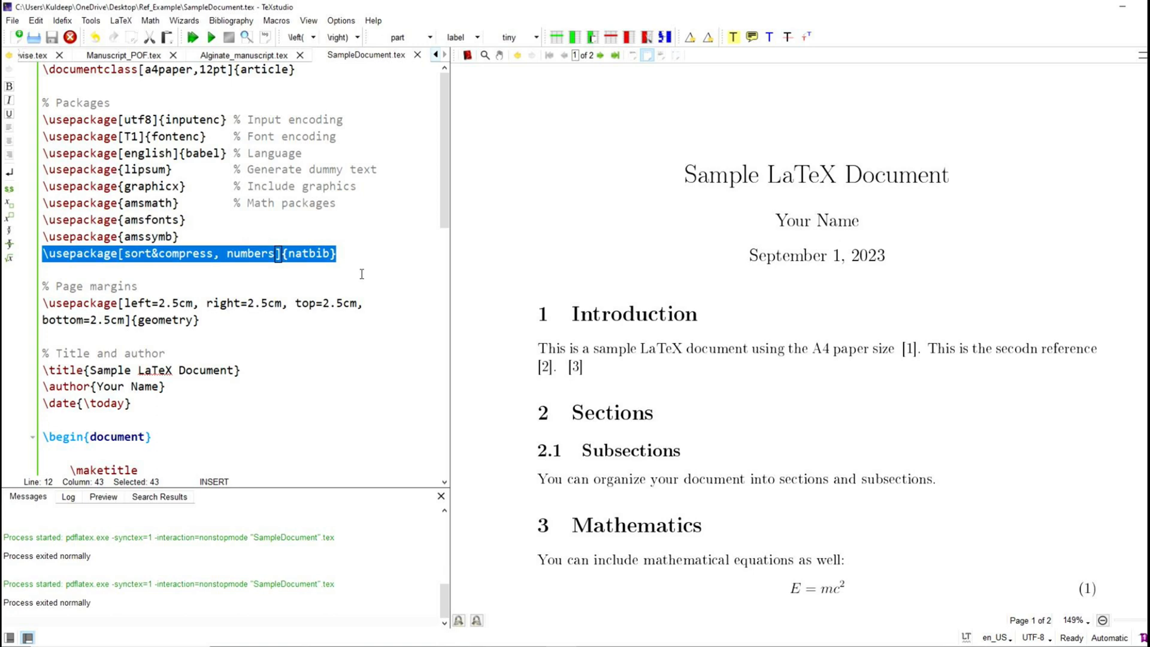
# Step: Highlight the \bibliographystyle{unsrt} and \bibliography{References} lines in turn, and check the reference list in the PDF
pyautogui.moveTo(446, 134)
pyautogui.mouseDown()
pyautogui.moveTo(477, 287)
pyautogui.moveTo(466, 470)
pyautogui.mouseUp()
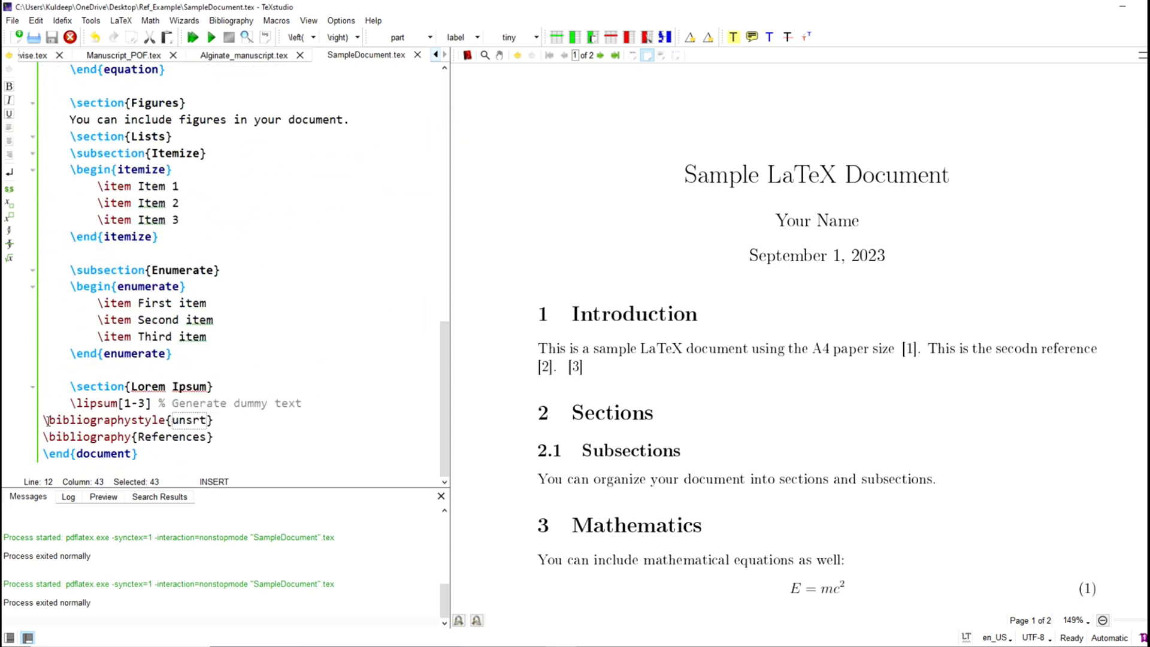
pyautogui.moveTo(45, 420); pyautogui.dragTo(239, 418)
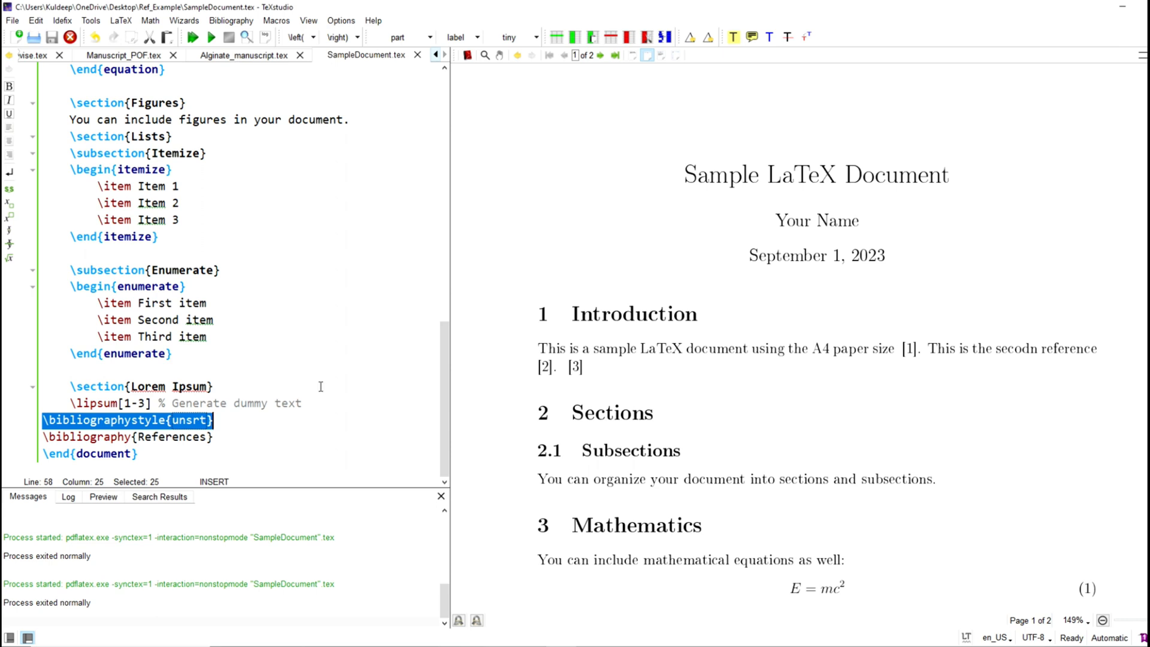
pyautogui.moveTo(215, 437); pyautogui.dragTo(42, 436)
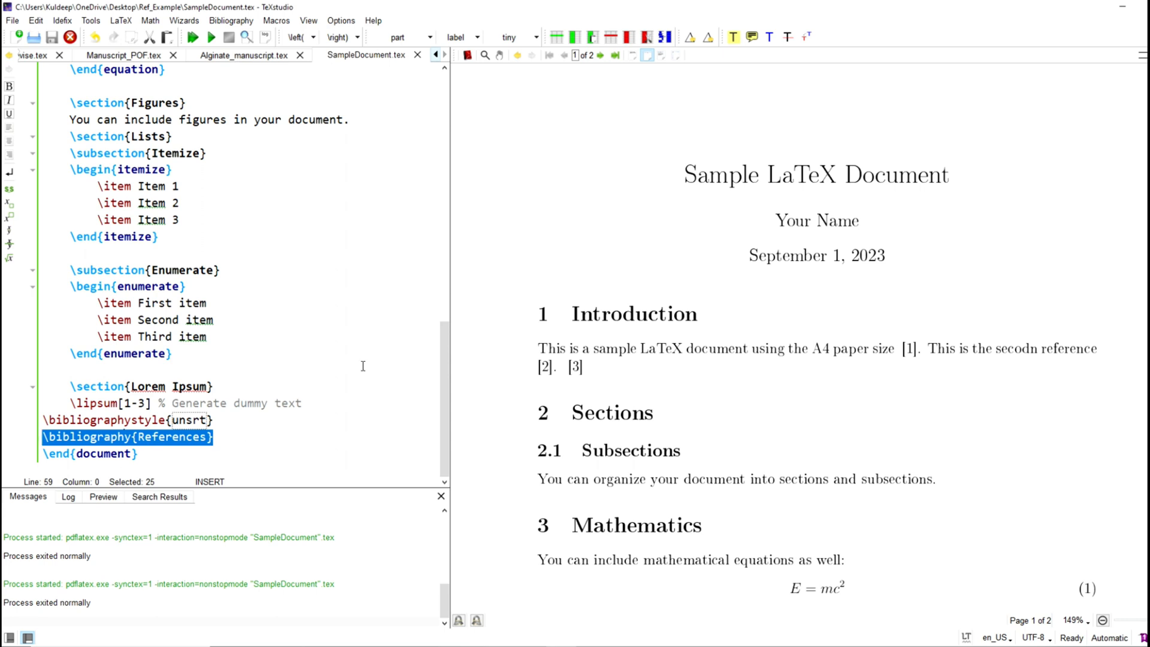
pyautogui.scroll(-15, 912, 390)
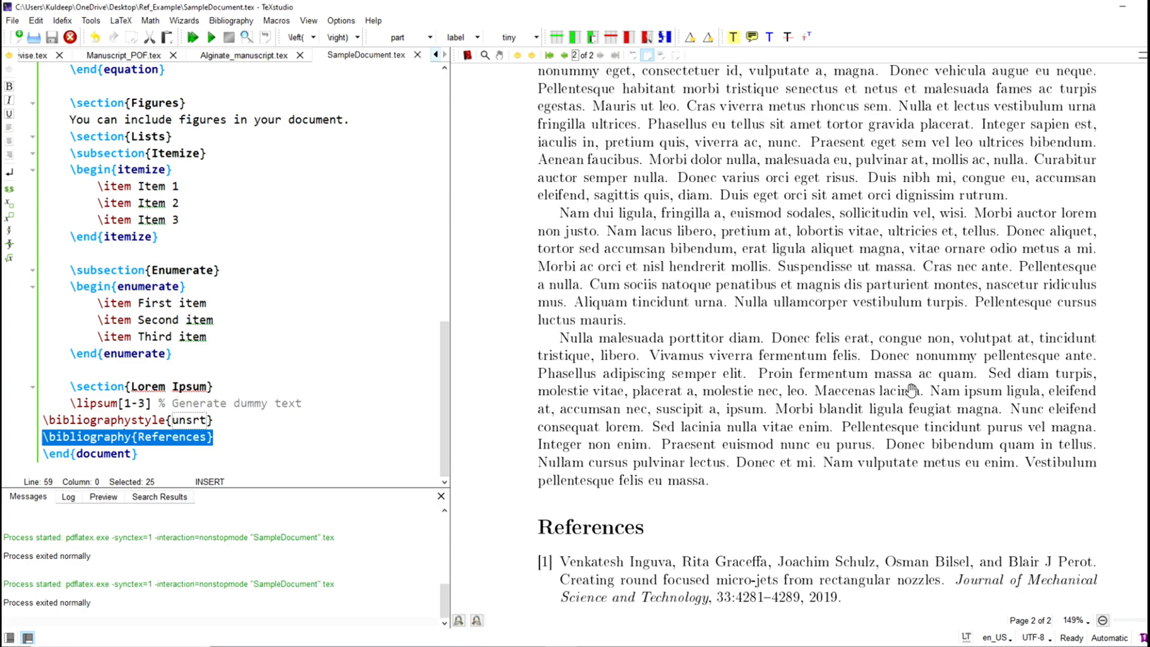
pyautogui.scroll(-5, 913, 390)
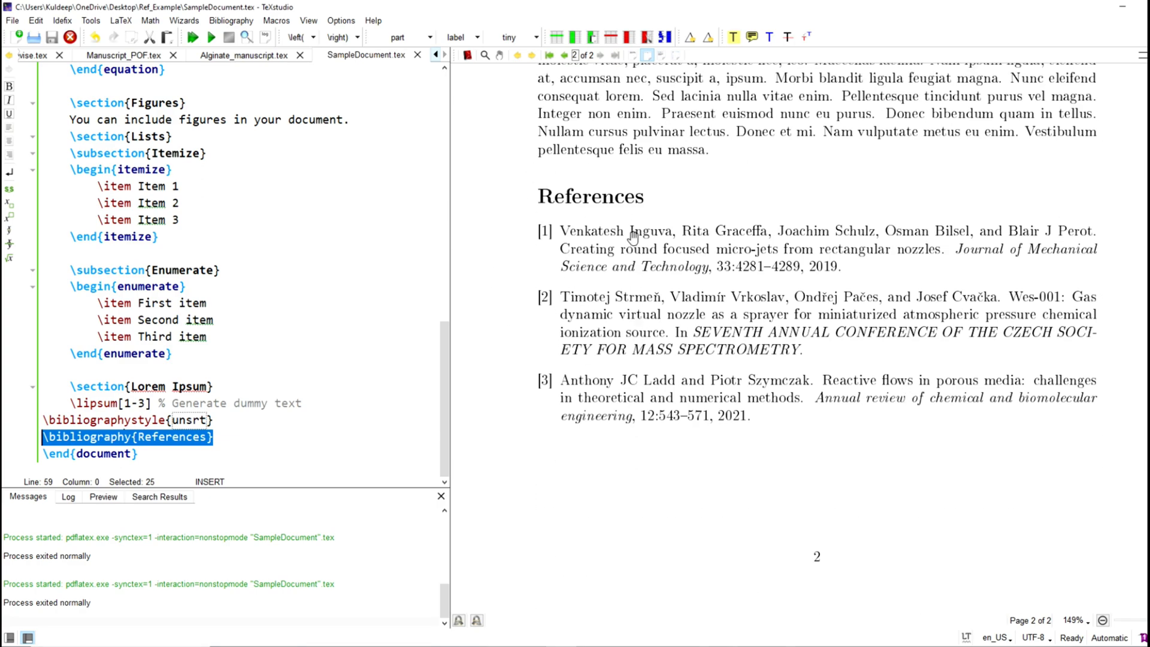